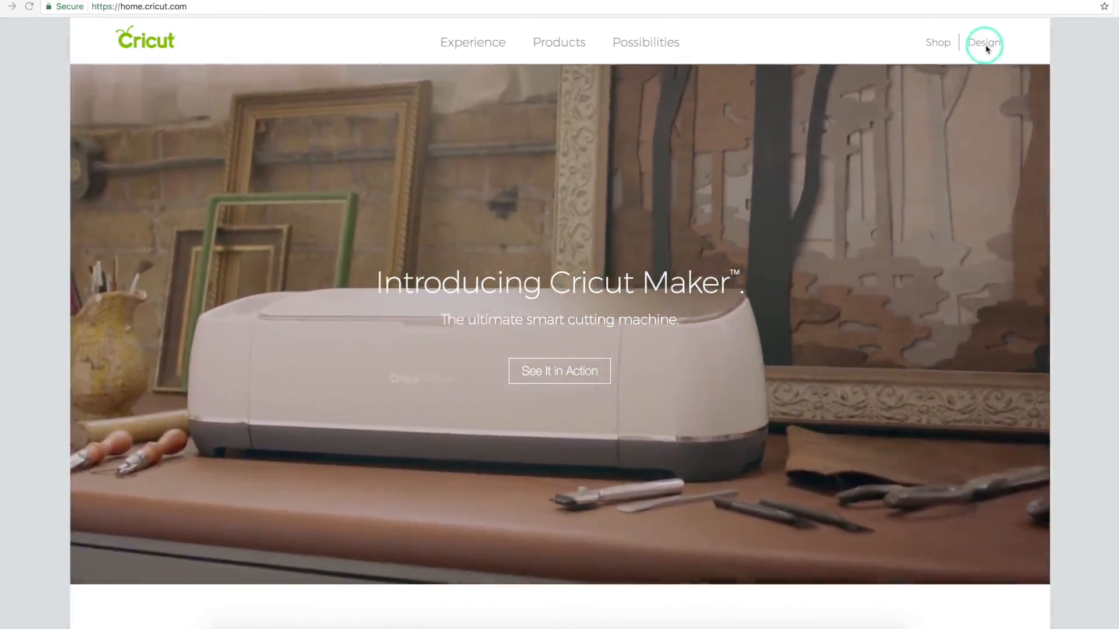
Open the Design section of the Cricut website from the home page
left_click(986, 48)
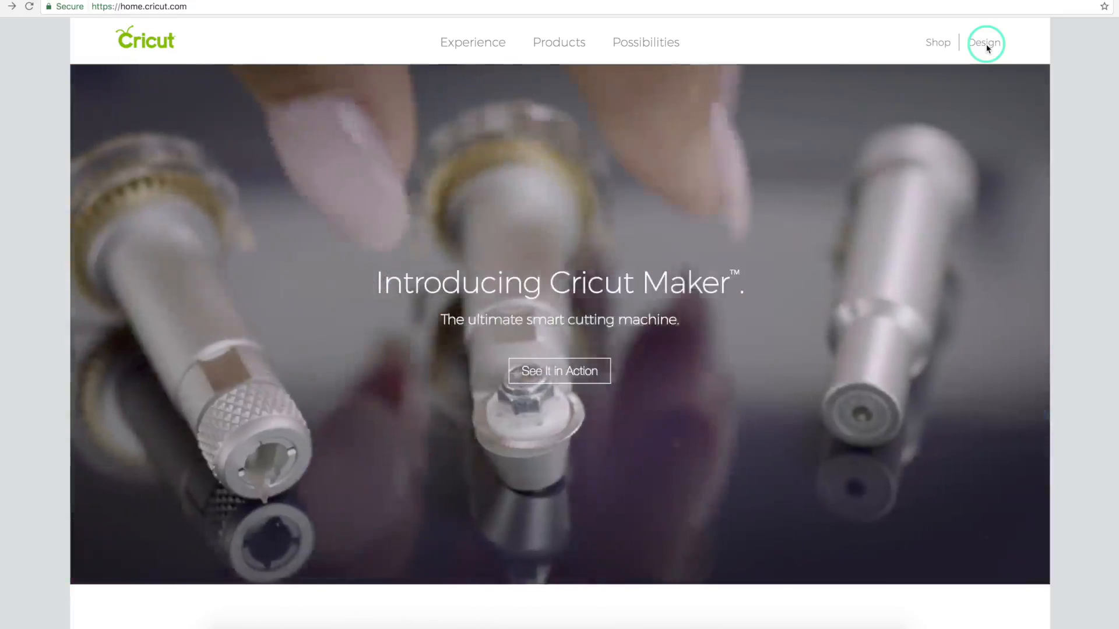
left_click(987, 45)
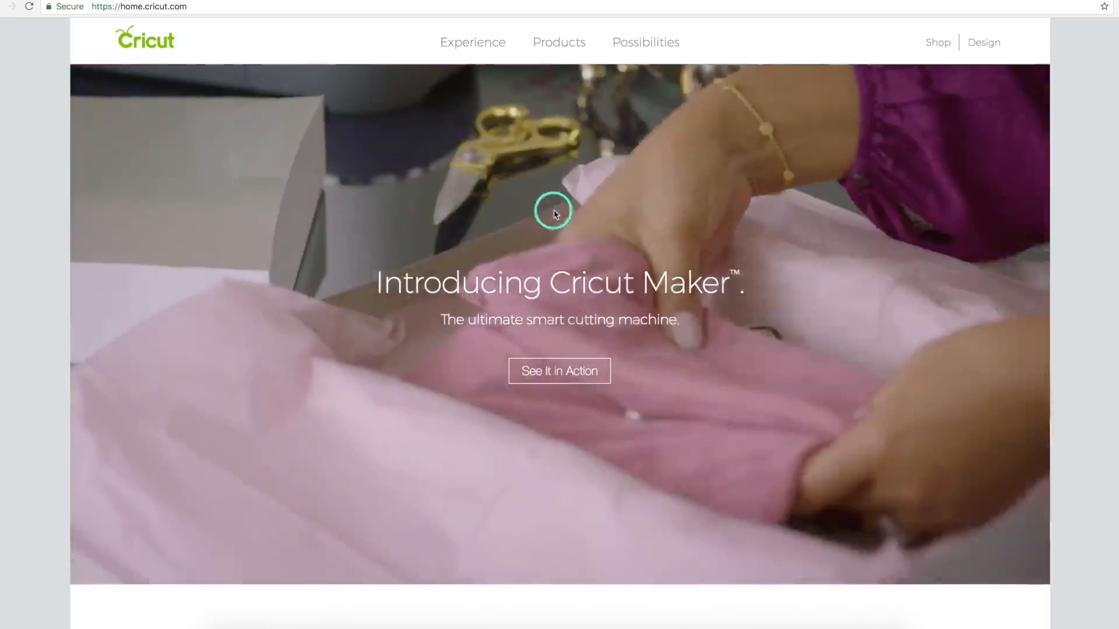
scroll(554, 211, "down", 5)
scroll(554, 212, "down", 11)
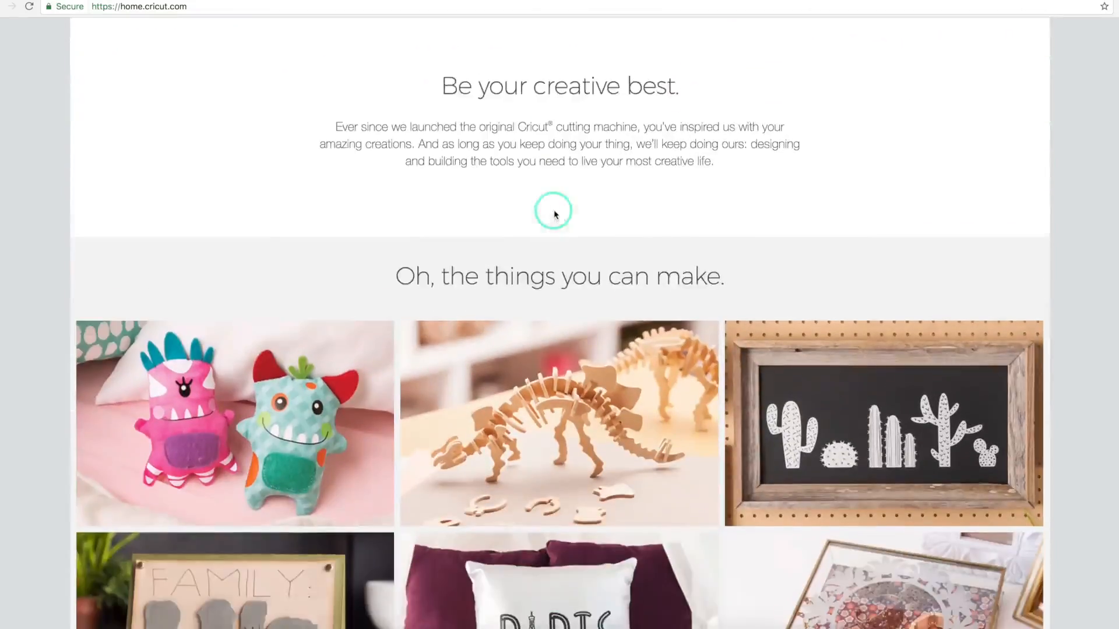
scroll(554, 212, "up", 5)
scroll(554, 213, "up", 10)
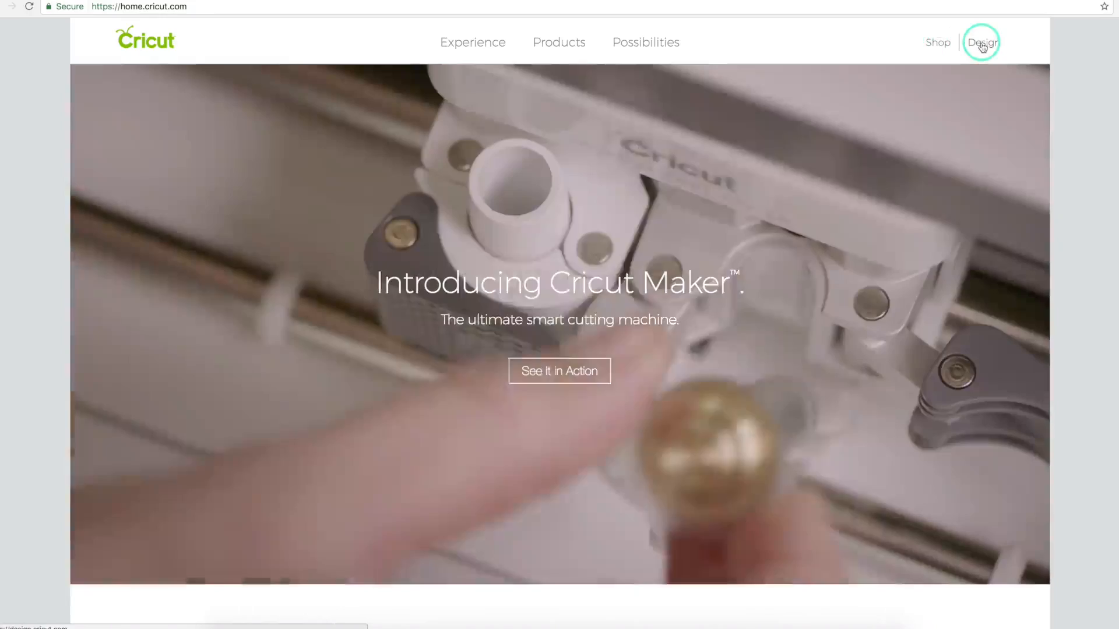
left_click(981, 45)
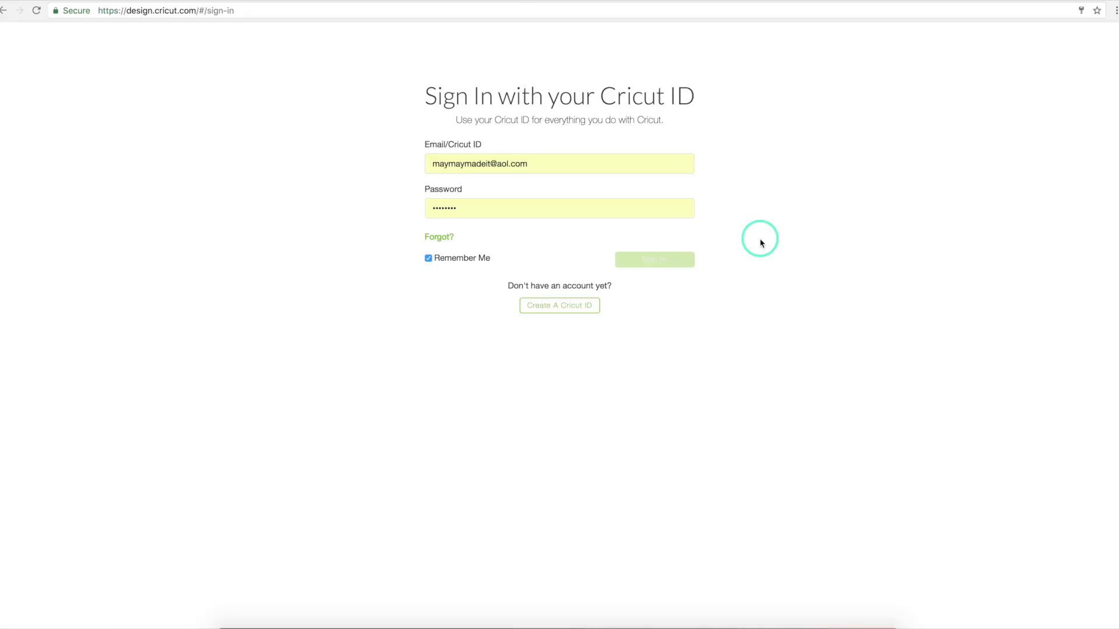
Sign in with the saved Cricut ID credentials and start a new project
left_click(572, 165)
left_click(662, 265)
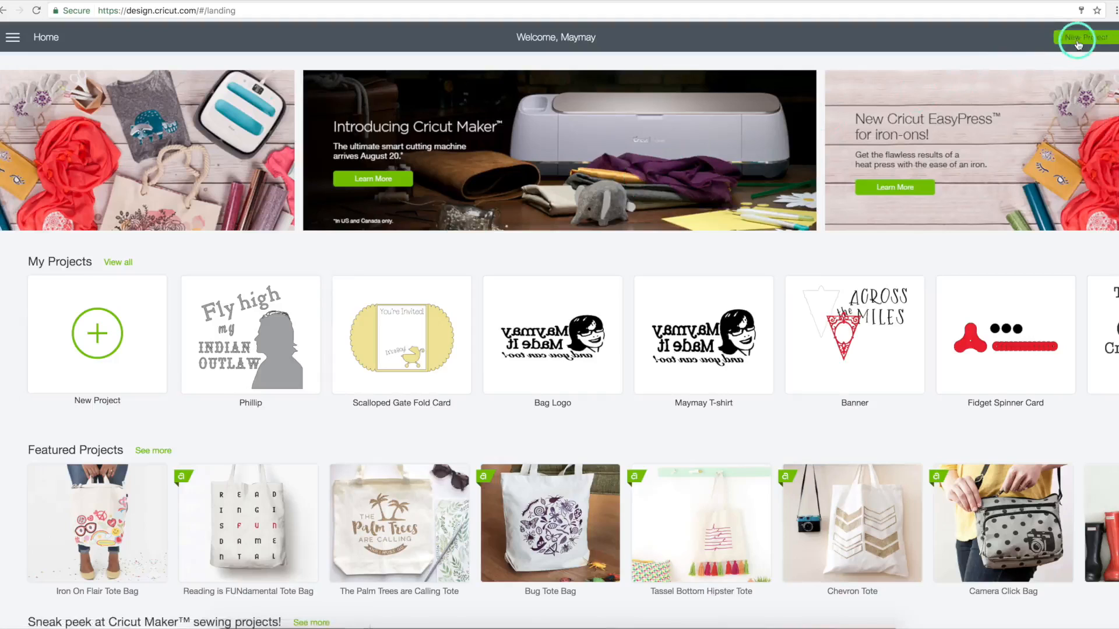
left_click(97, 337)
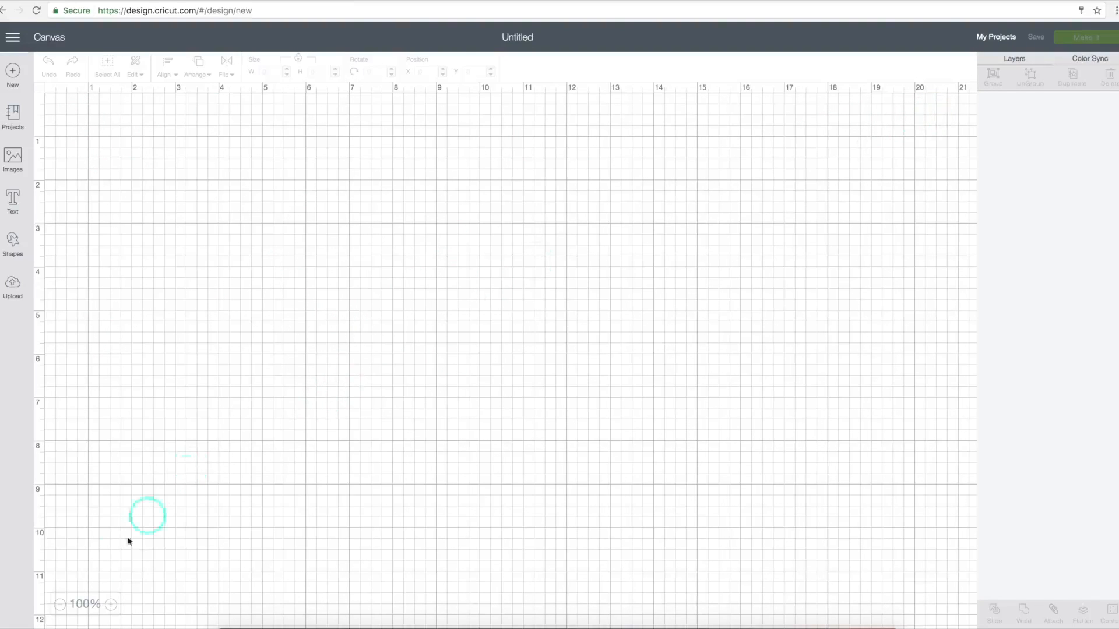
Try the canvas zoom by zooming out, in to 125%, and back to 100%
left_click(60, 604)
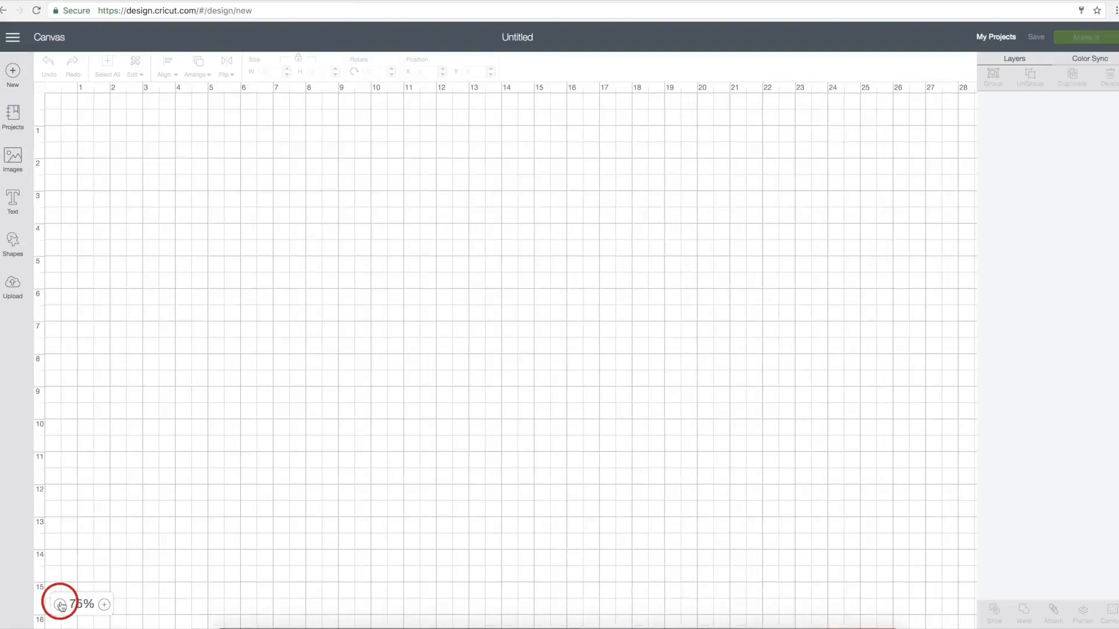
left_click(60, 604)
left_click(105, 604)
left_click(106, 604)
left_click(107, 604)
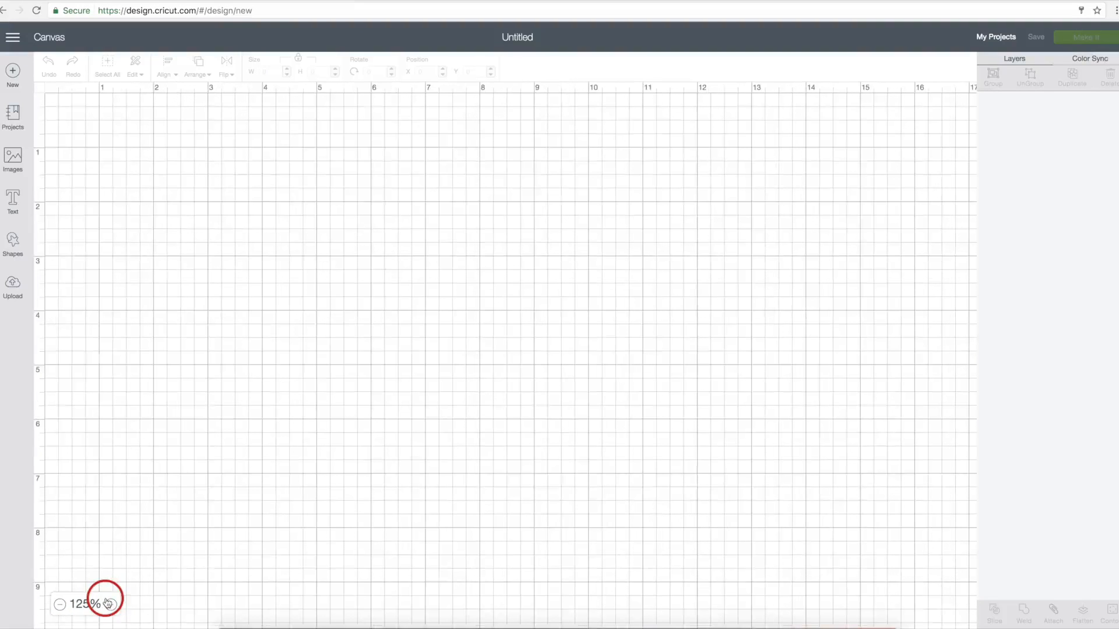
left_click(60, 605)
left_click(218, 332)
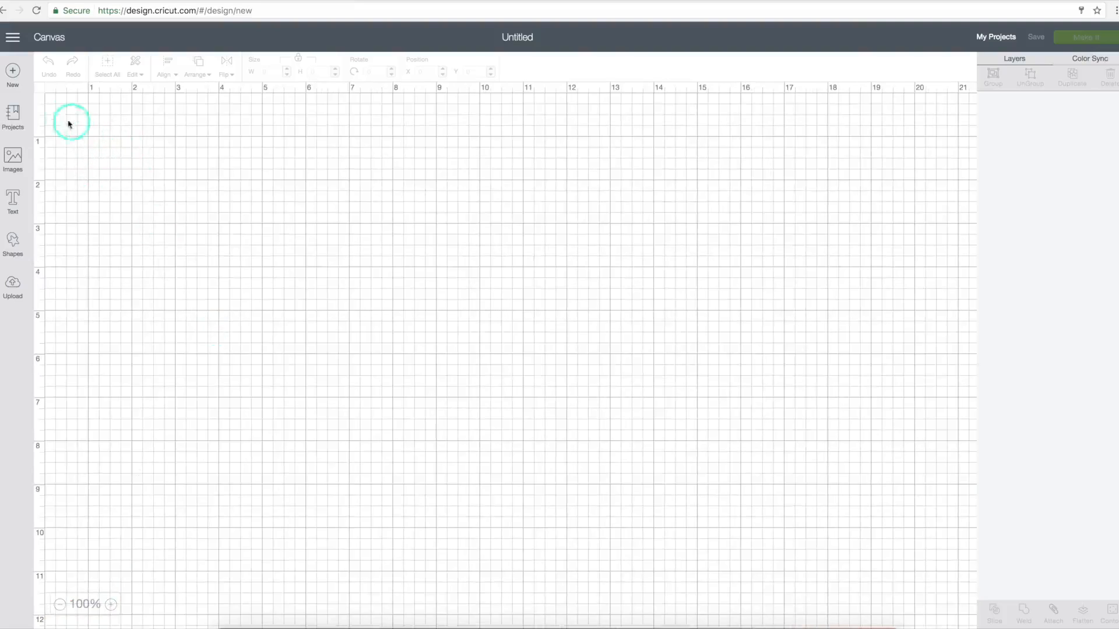
Cycle the canvas grid through full-inch lines only and no grid, back to the detailed grid
left_click(39, 90)
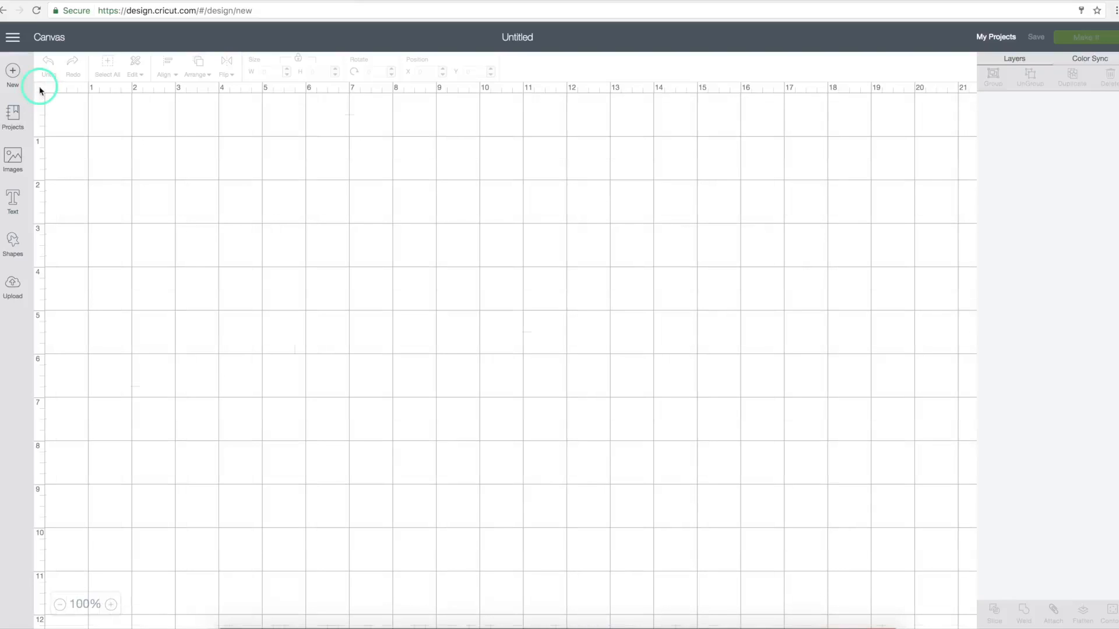
left_click(40, 90)
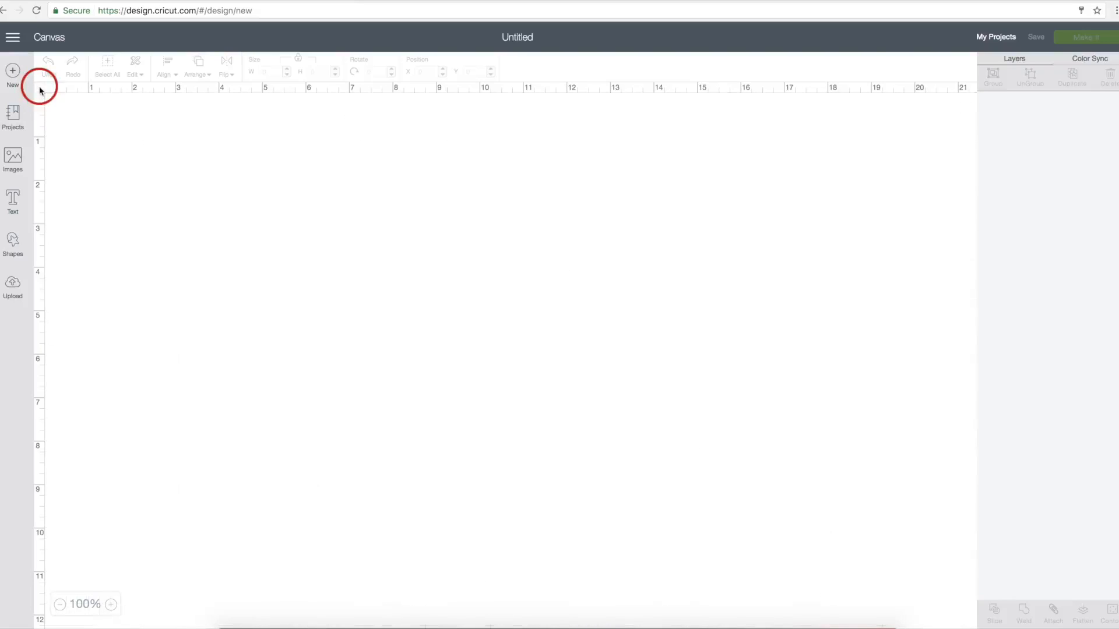
left_click(39, 90)
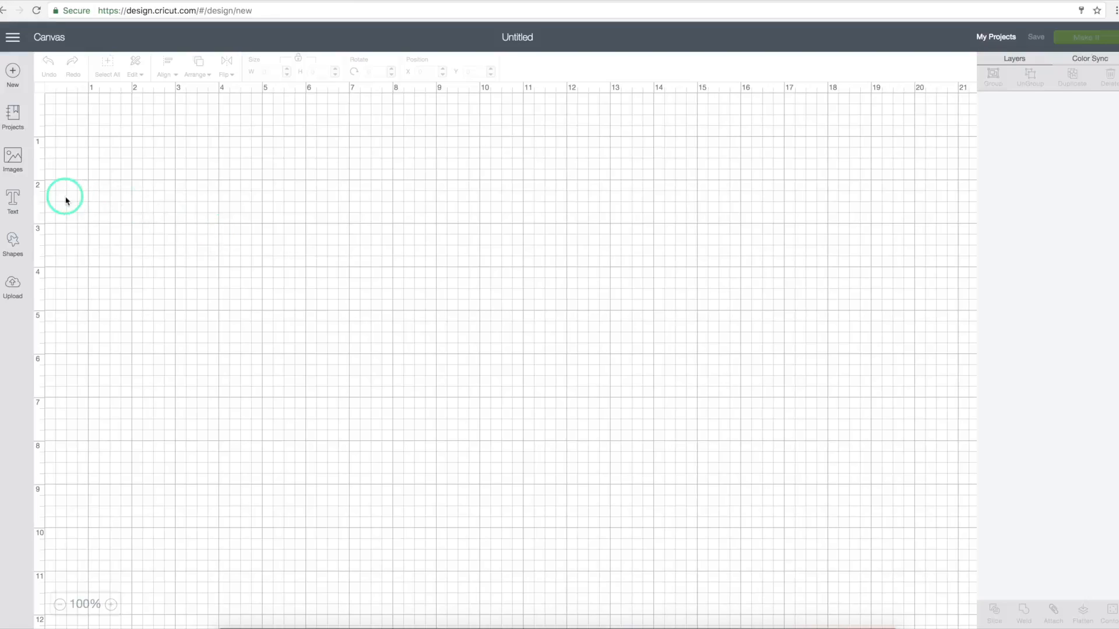
Insert a square shape and move it to about X 6.44, Y 1.49 on the canvas
left_click(14, 242)
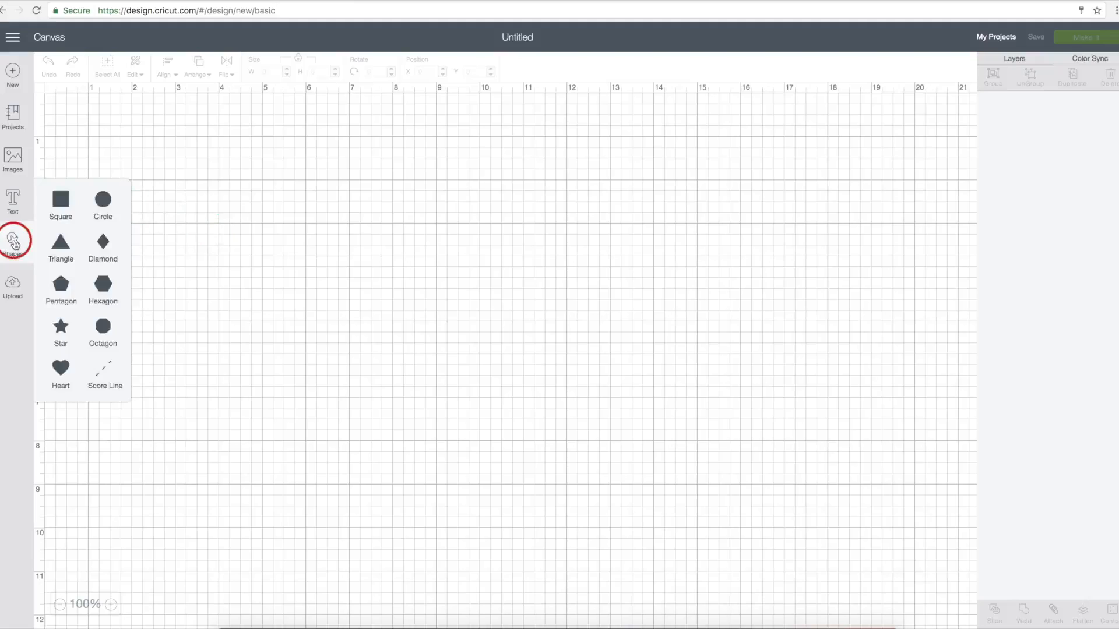
left_click(61, 202)
left_click_drag(219, 200, 438, 204)
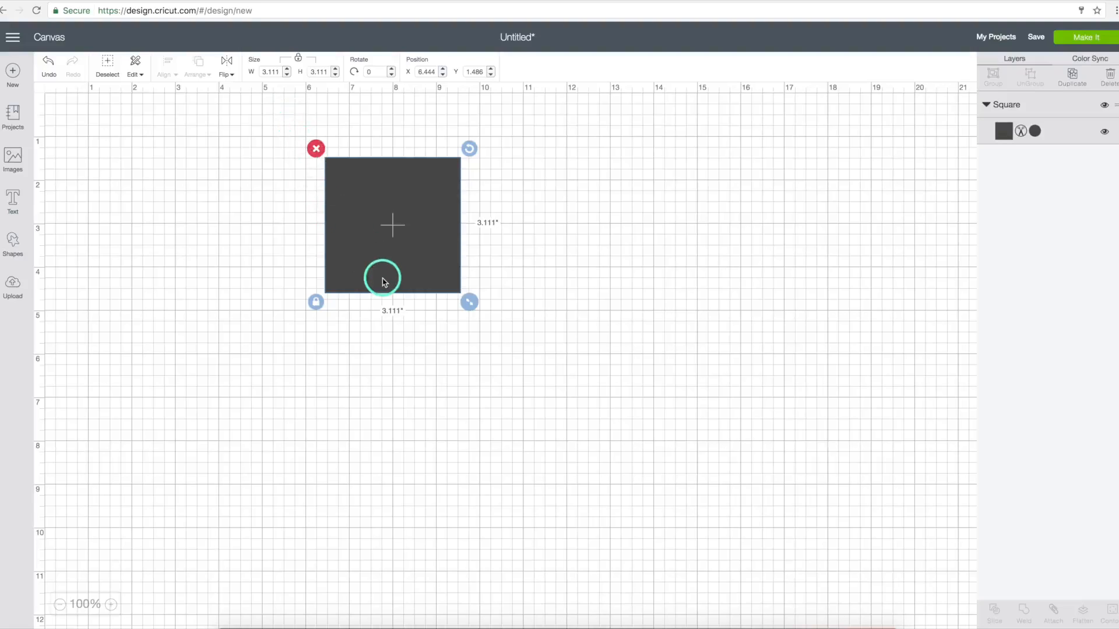
Unlock the square's proportions and resize it to 4.25 inches wide by 5.5 inches high
mouse_move(471, 300)
left_mouse_down()
mouse_move(528, 364)
mouse_move(470, 291)
left_mouse_up()
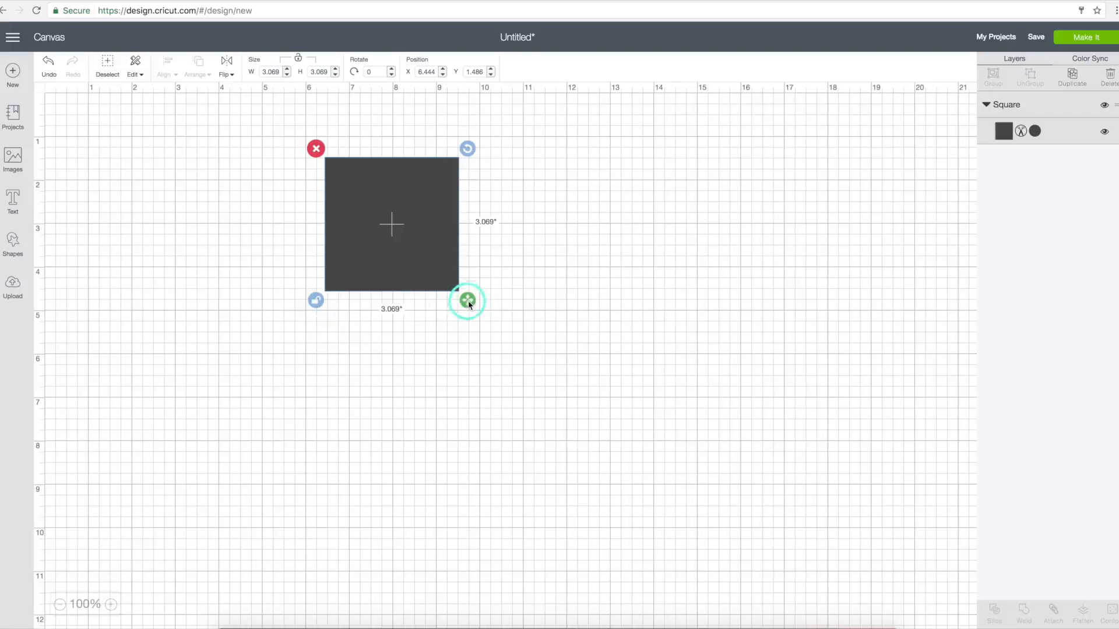
left_click_drag(462, 435, 464, 312)
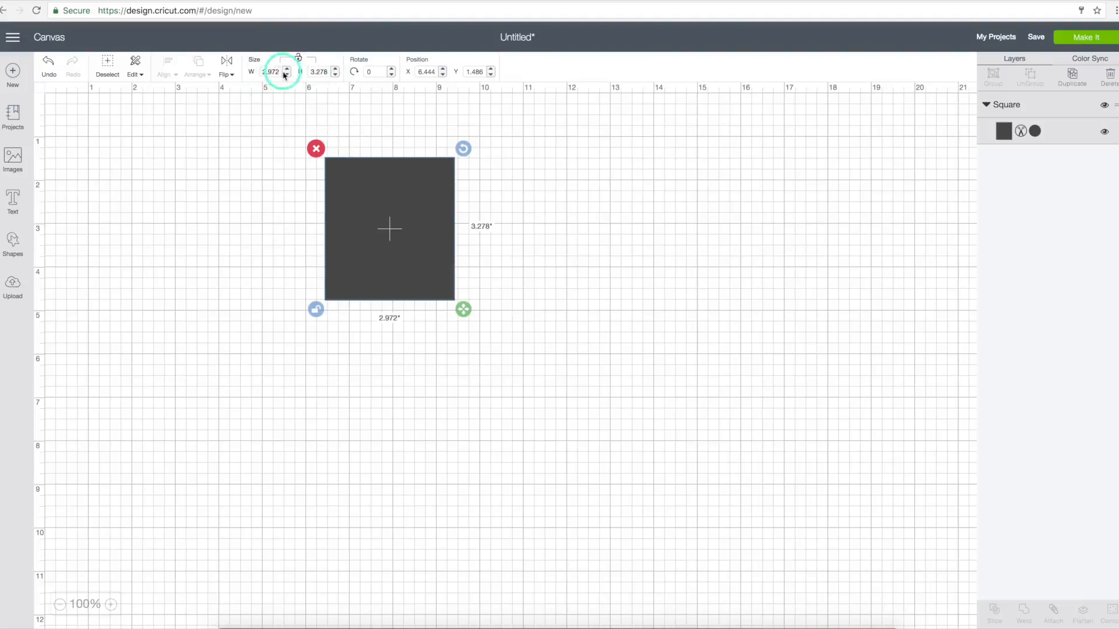
left_click_drag(277, 72, 257, 75)
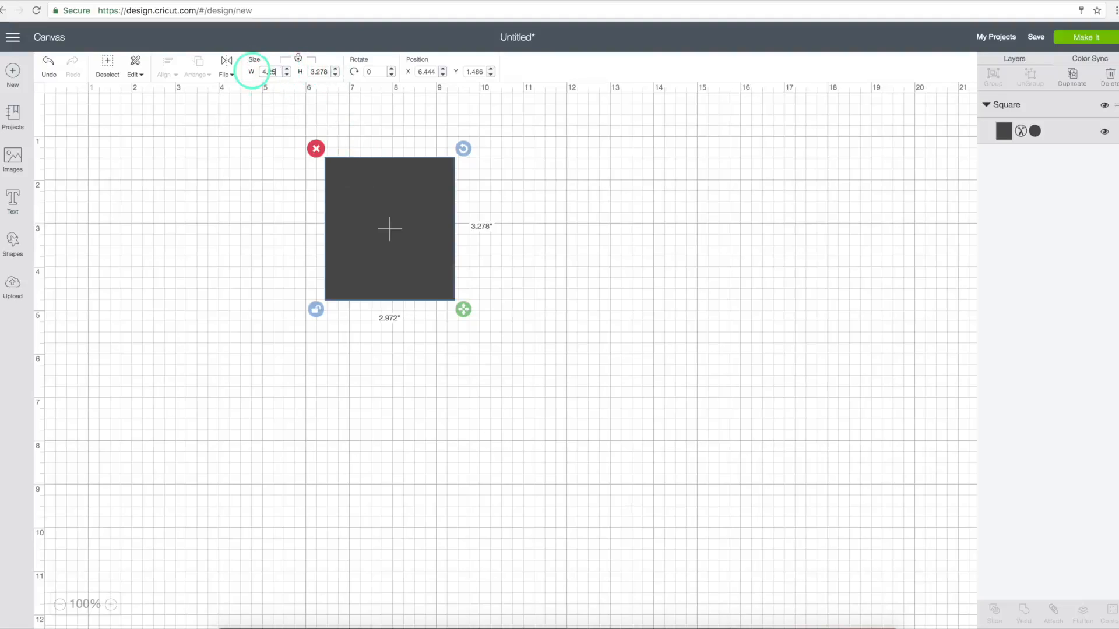
key("Return")
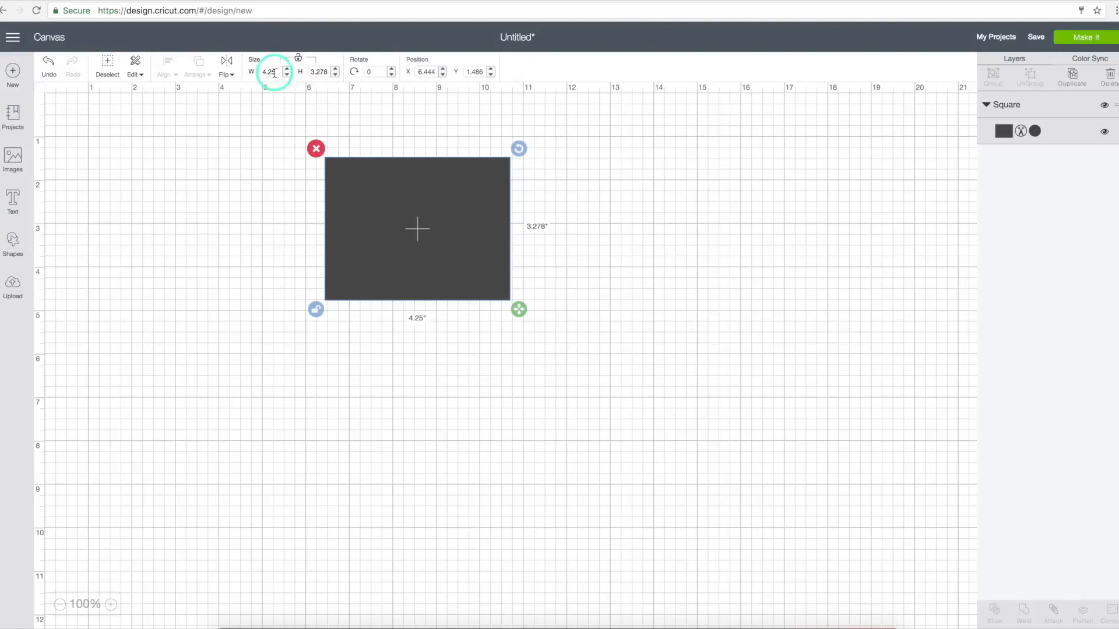
left_click(327, 72)
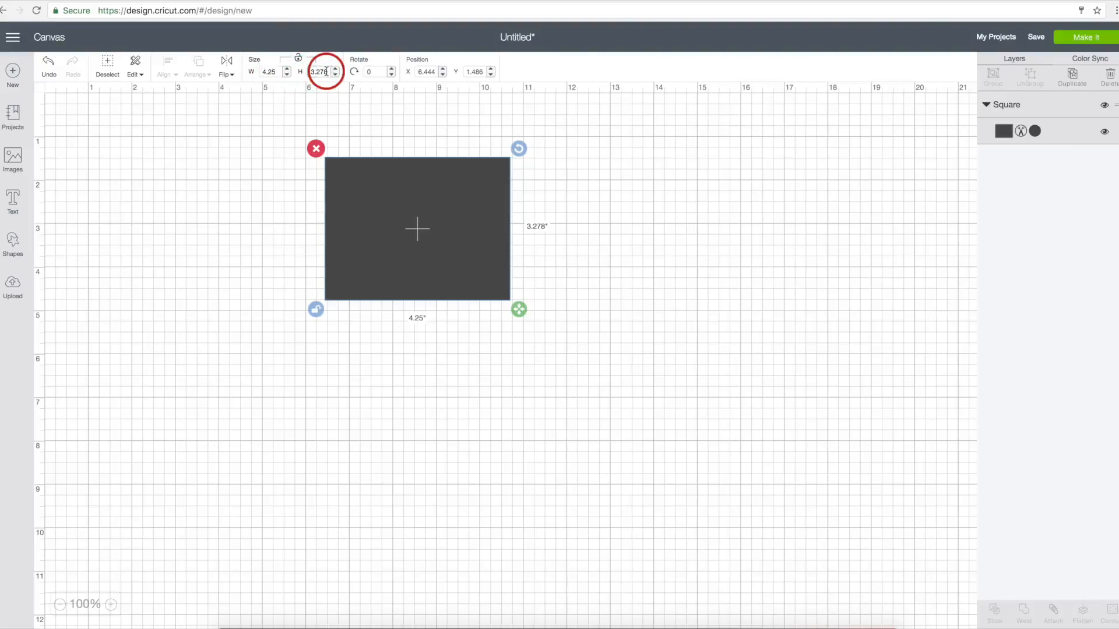
key("BackSpace")
key("BackSpace")
key("Return")
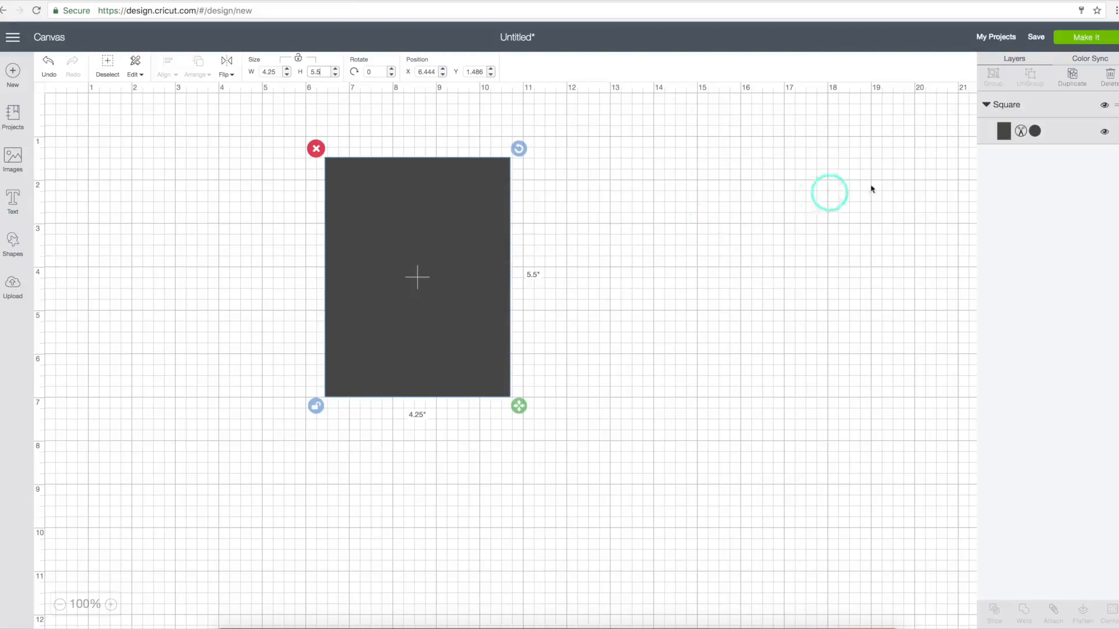
Change the rectangle's layer color to White and deselect it
left_click(1003, 132)
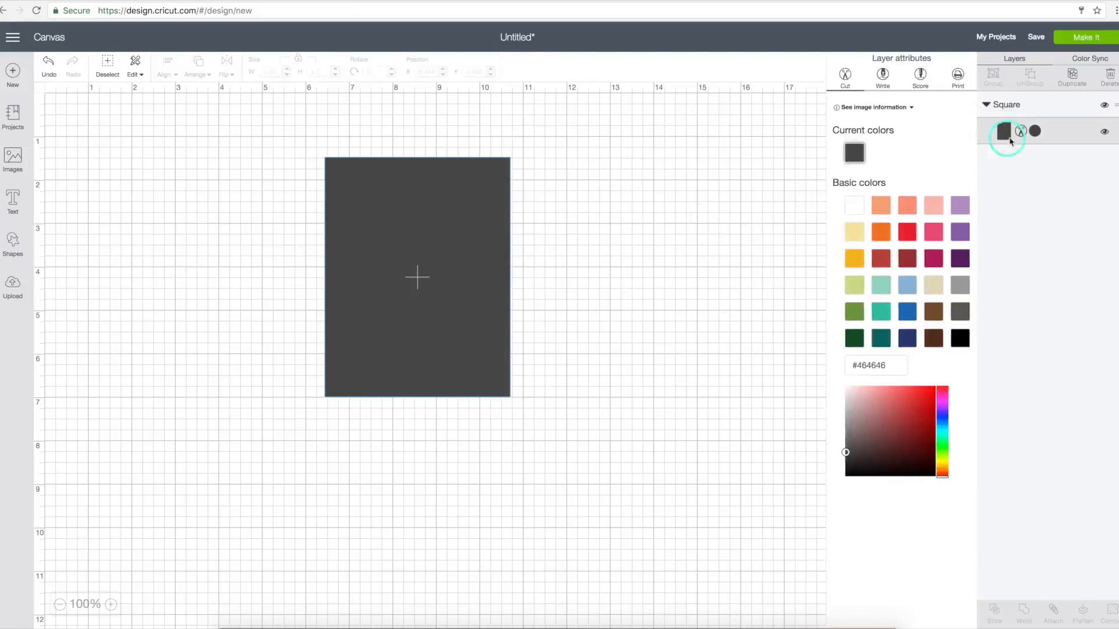
left_click(855, 205)
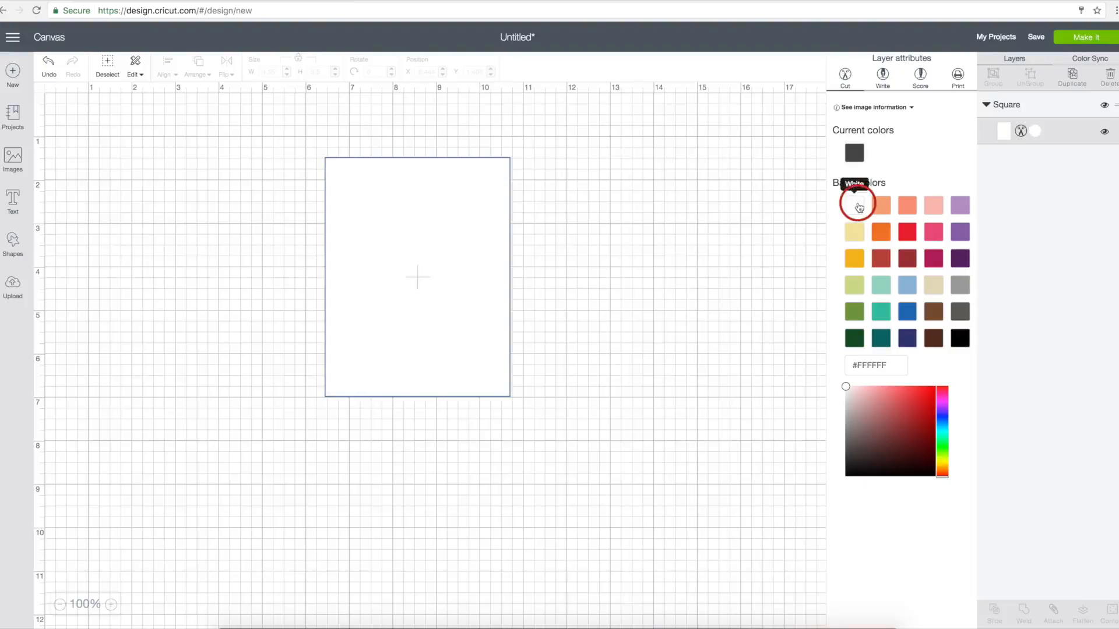
left_click(605, 279)
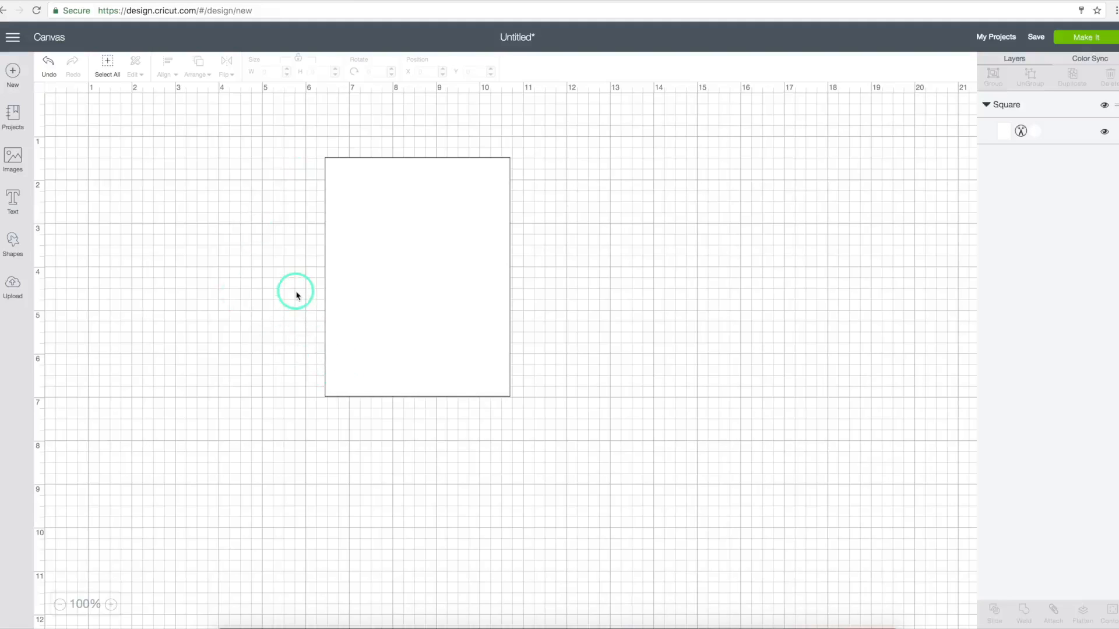
Open the image library and filter it to show only Free images
left_click(13, 159)
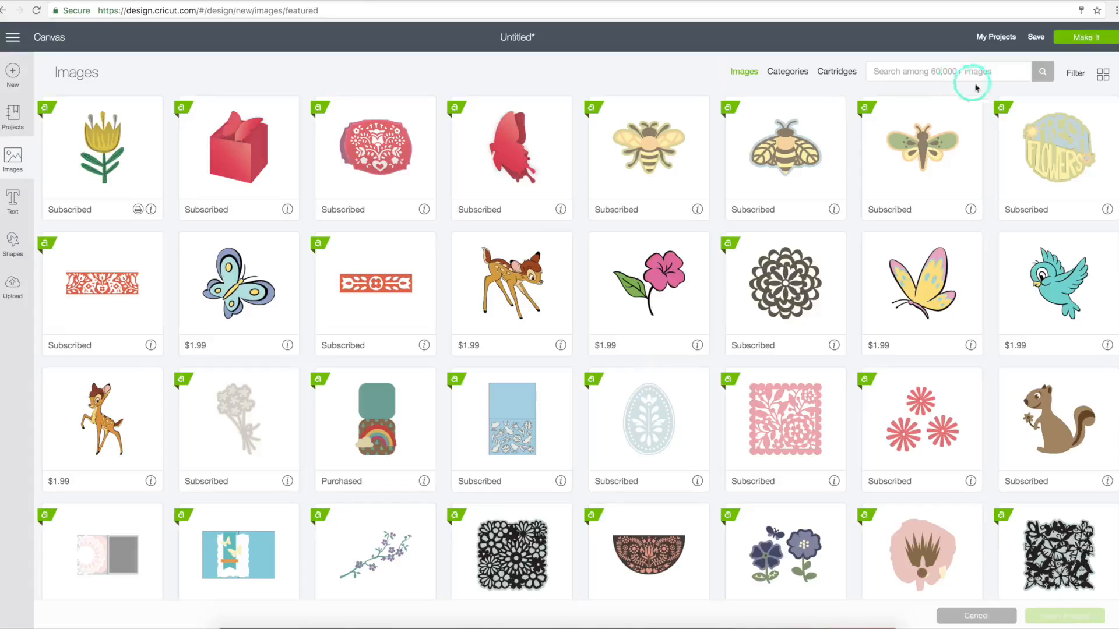
left_click(1075, 78)
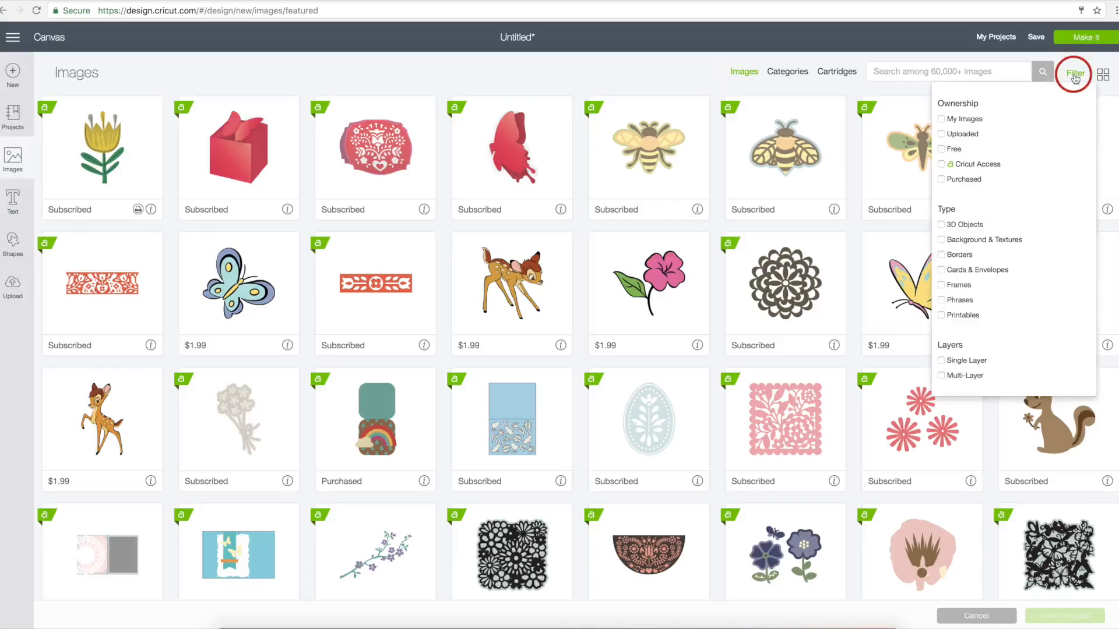
left_click(941, 151)
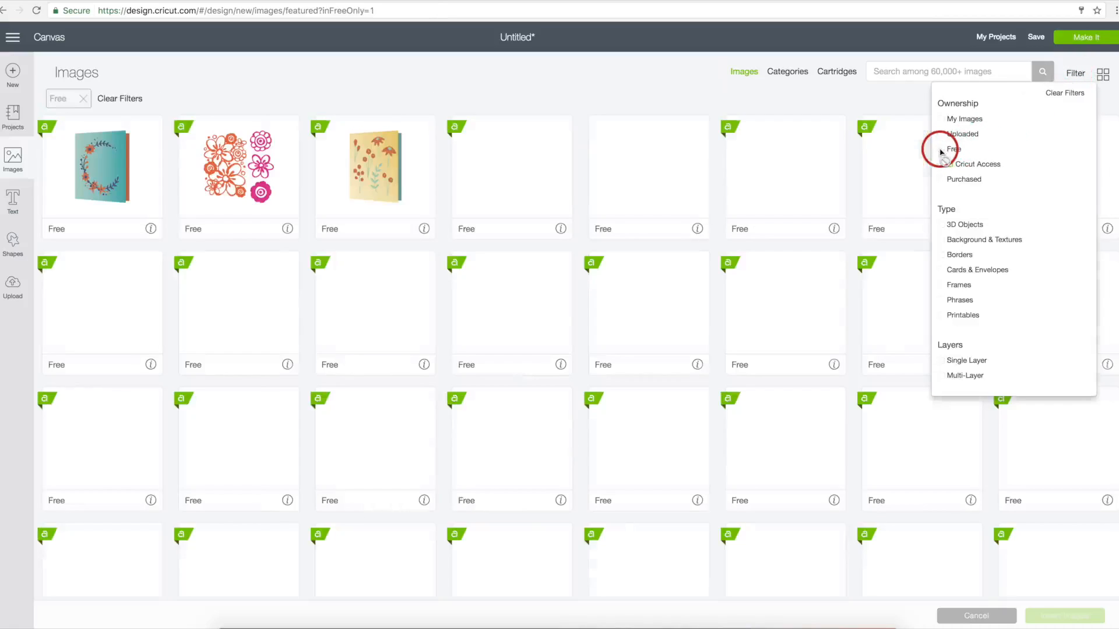
left_click(635, 87)
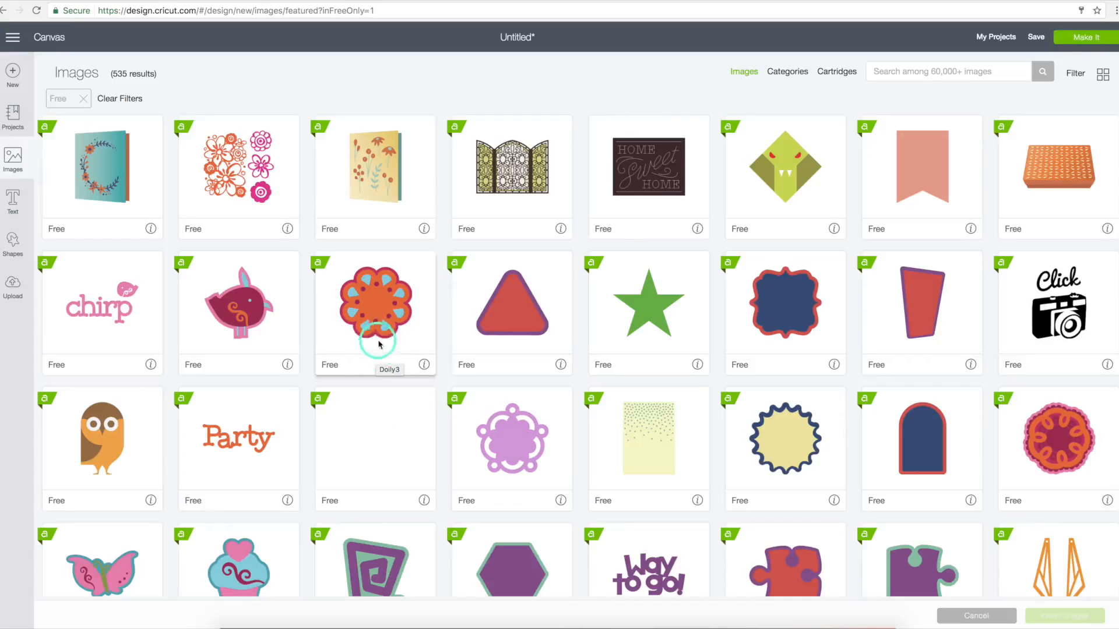
Select three free doily images: the orange Doily3, the pink-and-orange scalloped doily and the purple looped doily
left_click(379, 309)
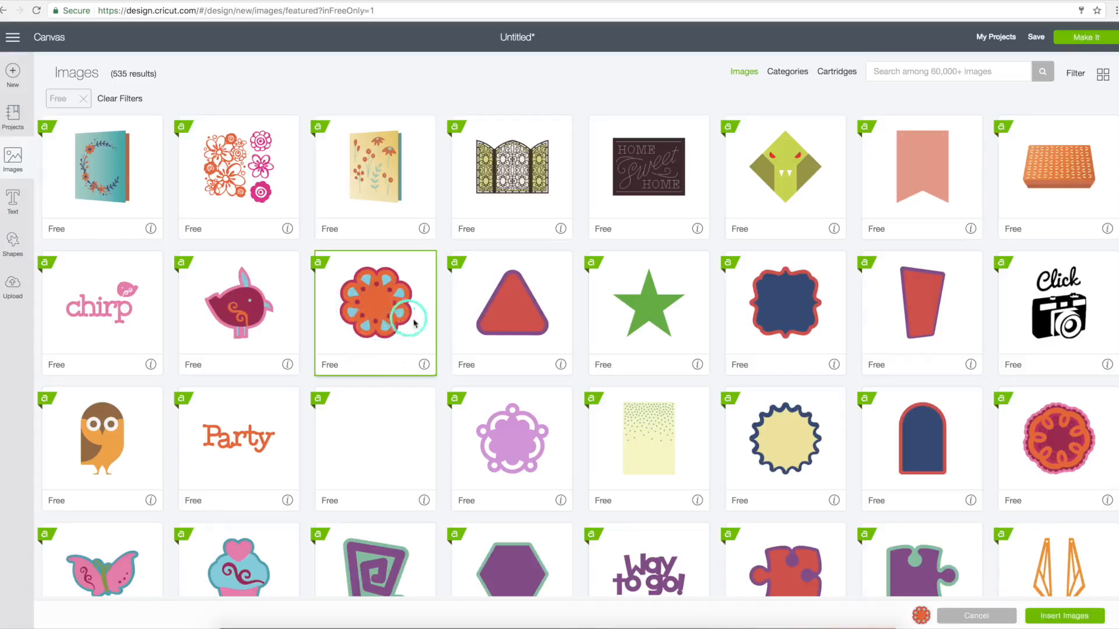
left_click(1060, 438)
left_click(541, 449)
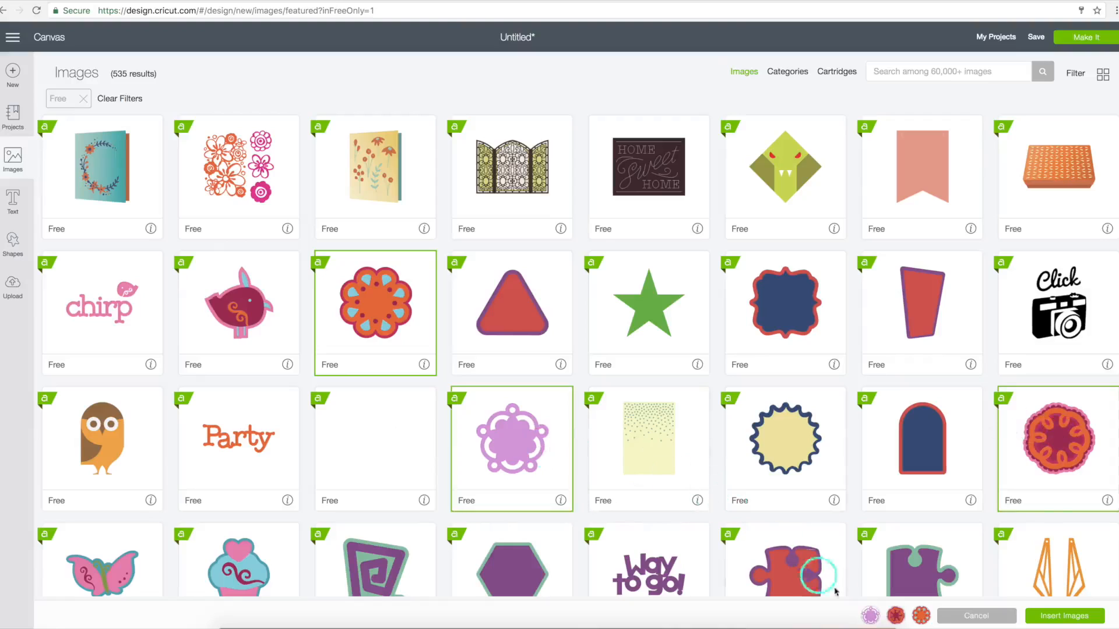
mouse_move(866, 618)
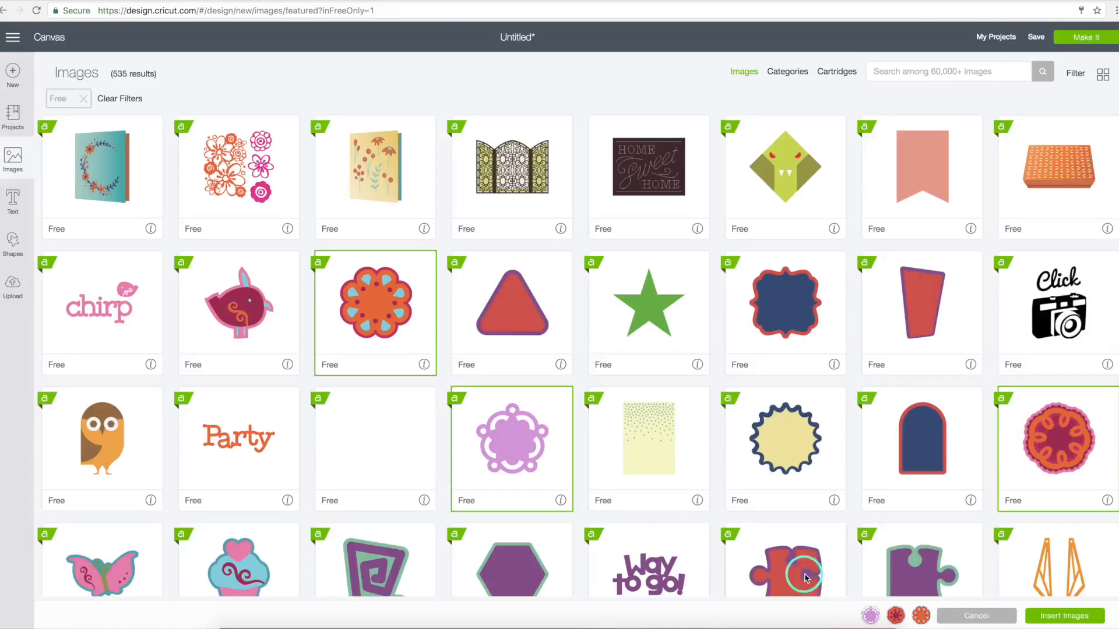
Browse further down the free images and review the thumbnails of the selected doilies
scroll(804, 577, "down", 3)
scroll(804, 577, "down", 15)
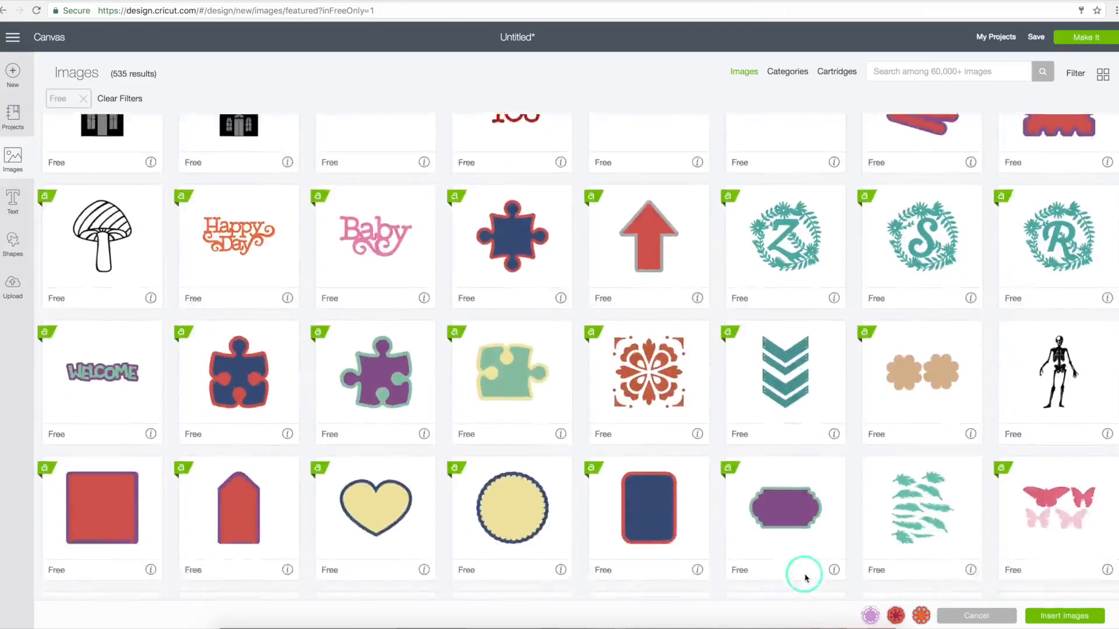
scroll(805, 577, "down", 10)
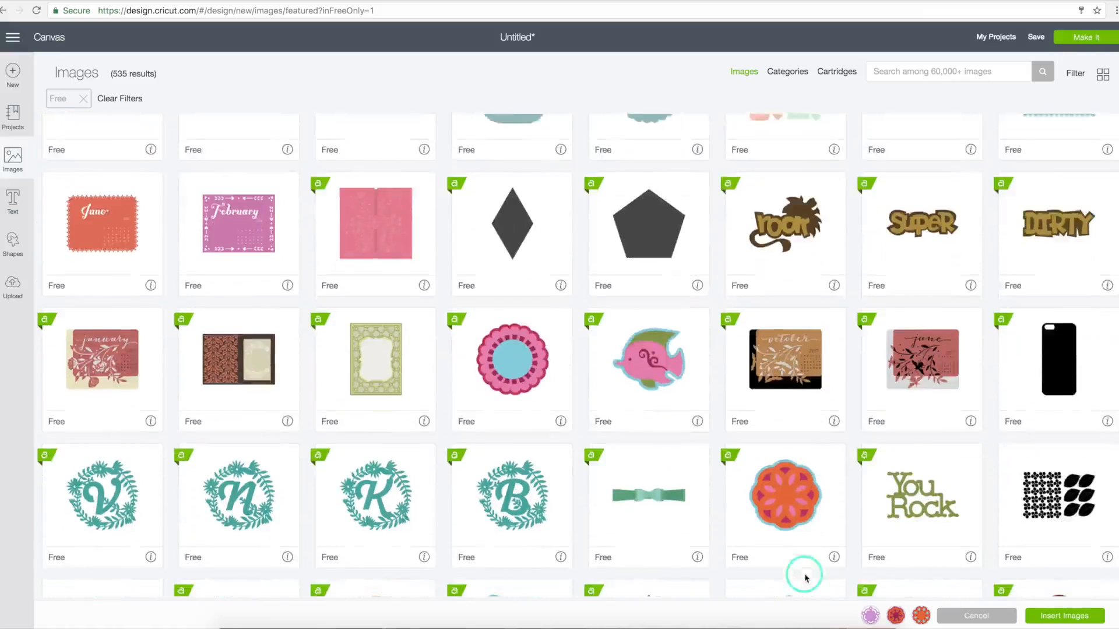
scroll(805, 577, "down", 1)
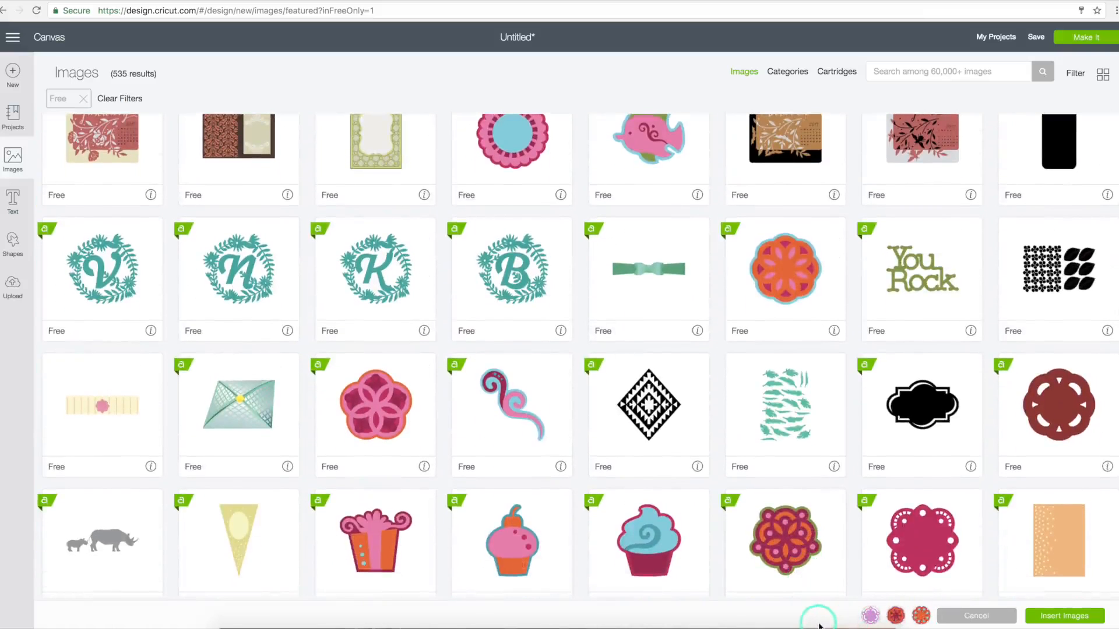
left_click_drag(921, 618, 897, 619)
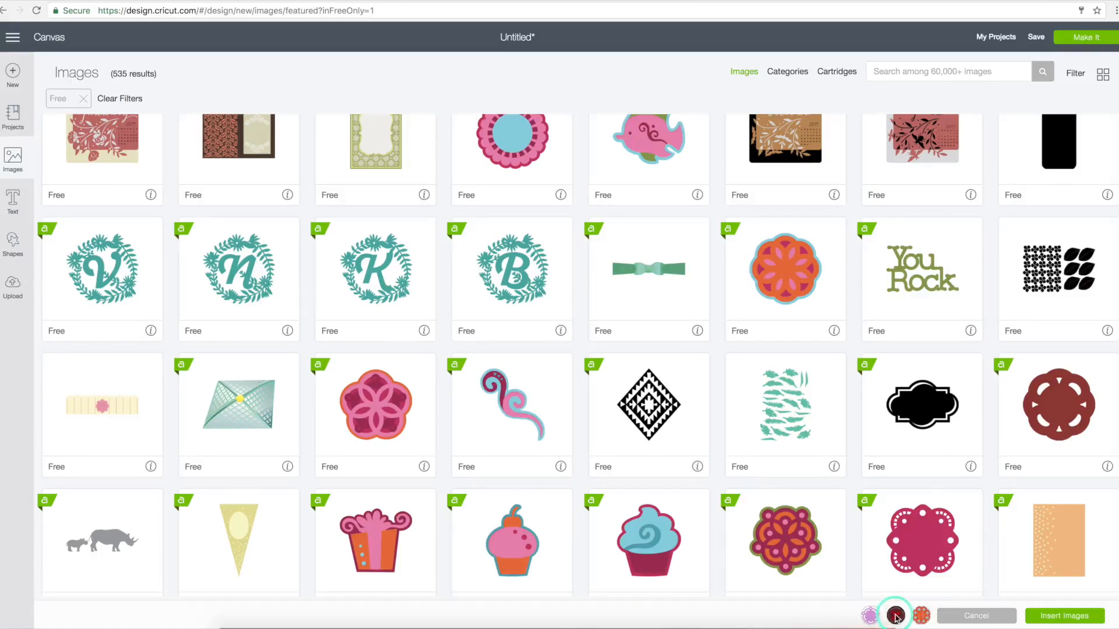
Insert only the orange Doily3 image onto the canvas and enlarge it proportionally to about 5.35 by 5.29 inches
left_click(896, 618)
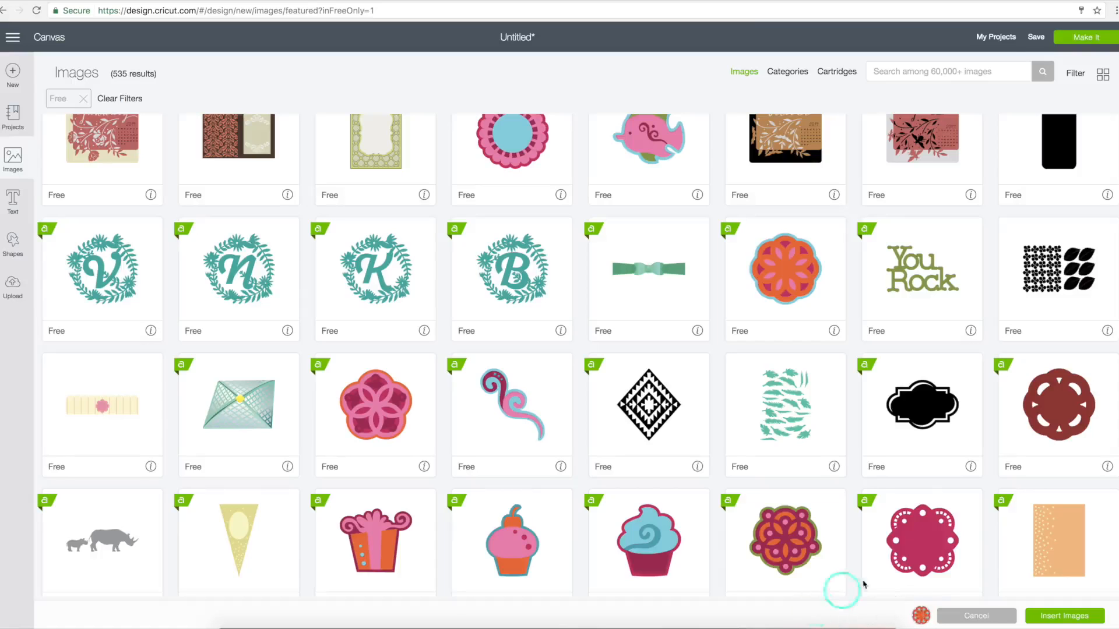
left_click(1082, 617)
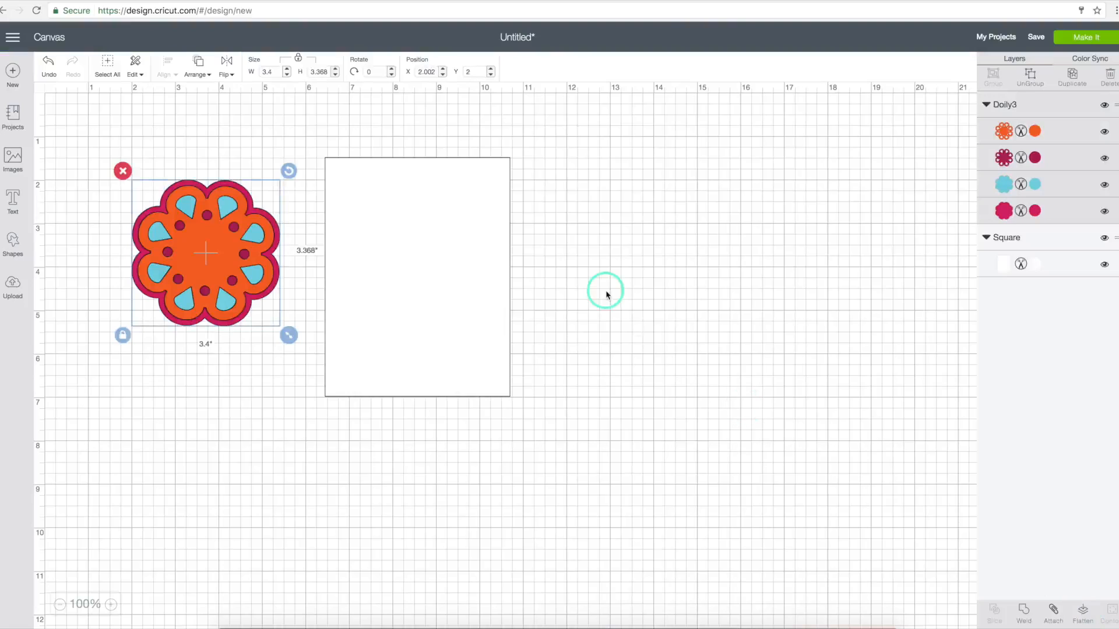
left_click_drag(288, 338, 377, 423)
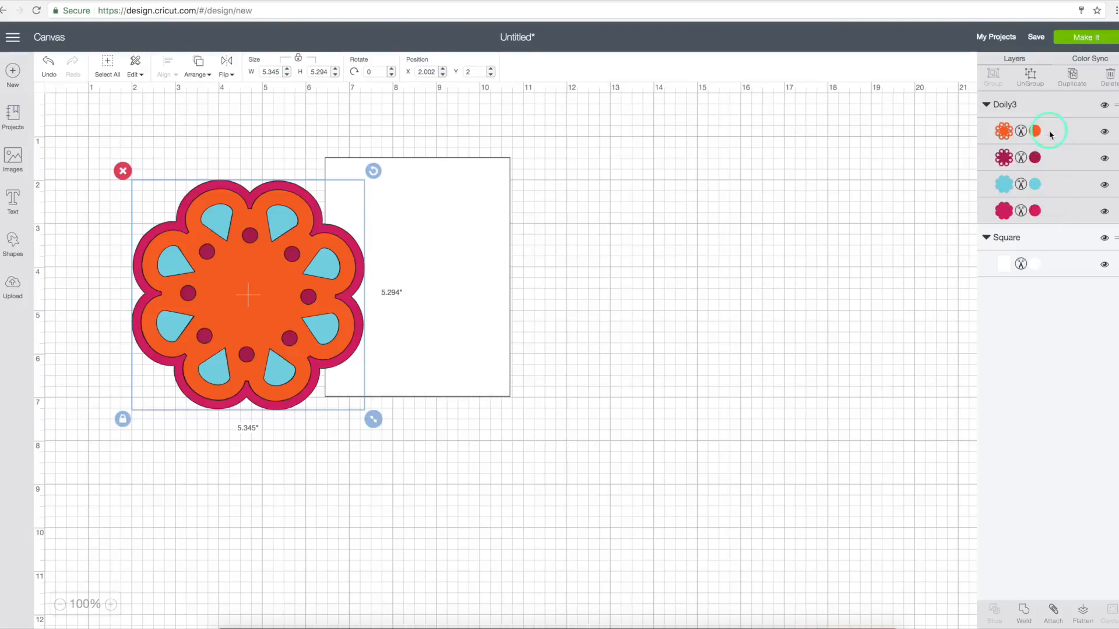
Inspect Doily3's layers by hiding the orange, dark red and light blue ones in turn, and show them all again
left_click(1104, 132)
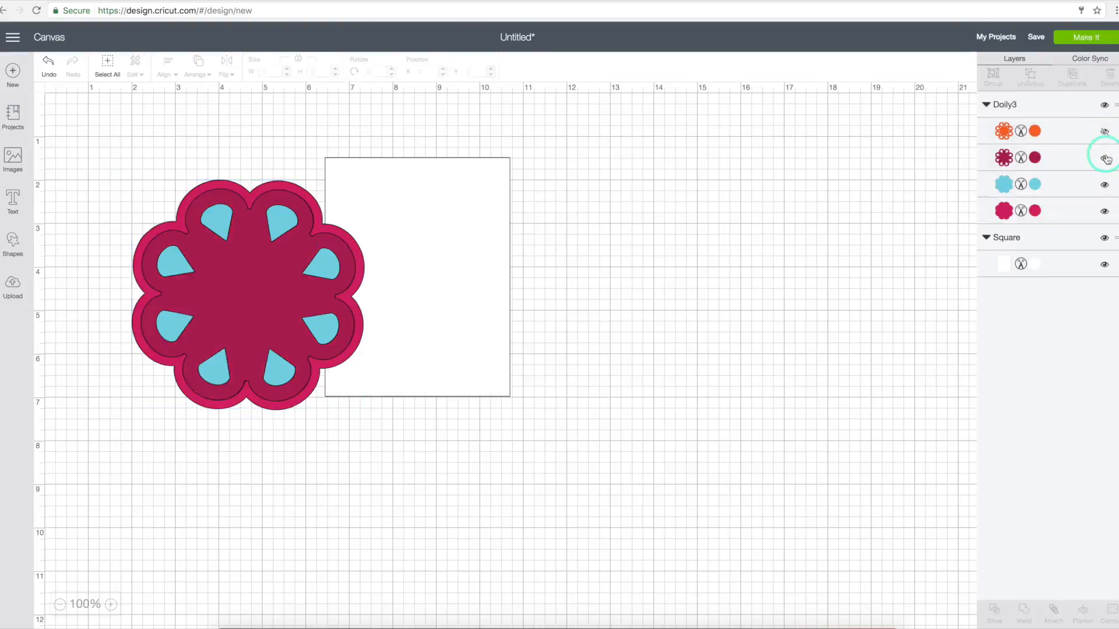
left_click(1105, 159)
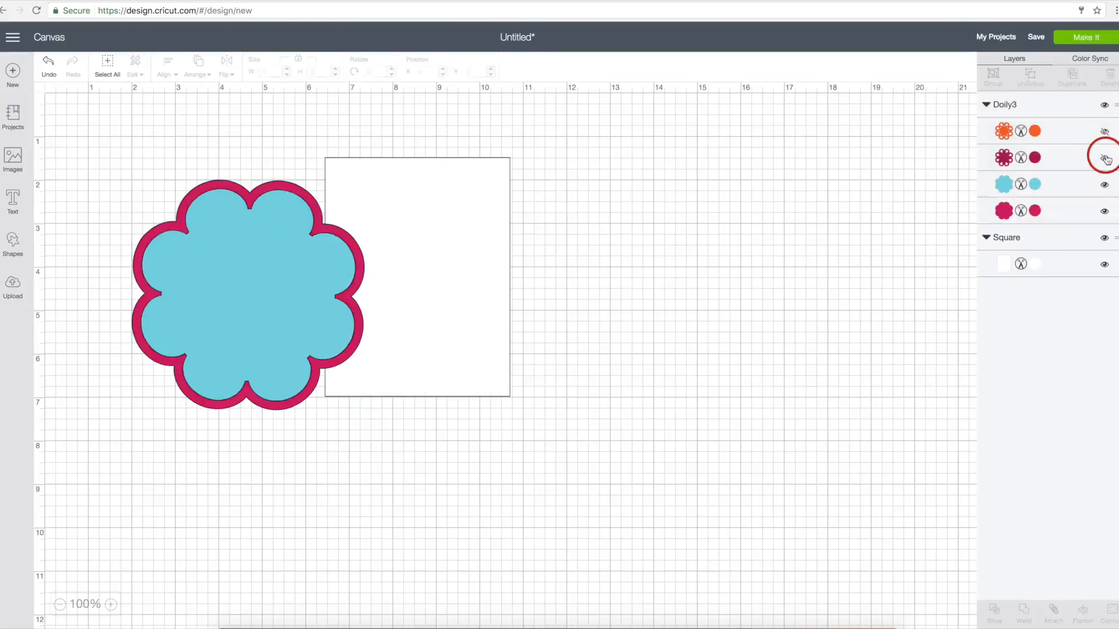
left_click(1105, 185)
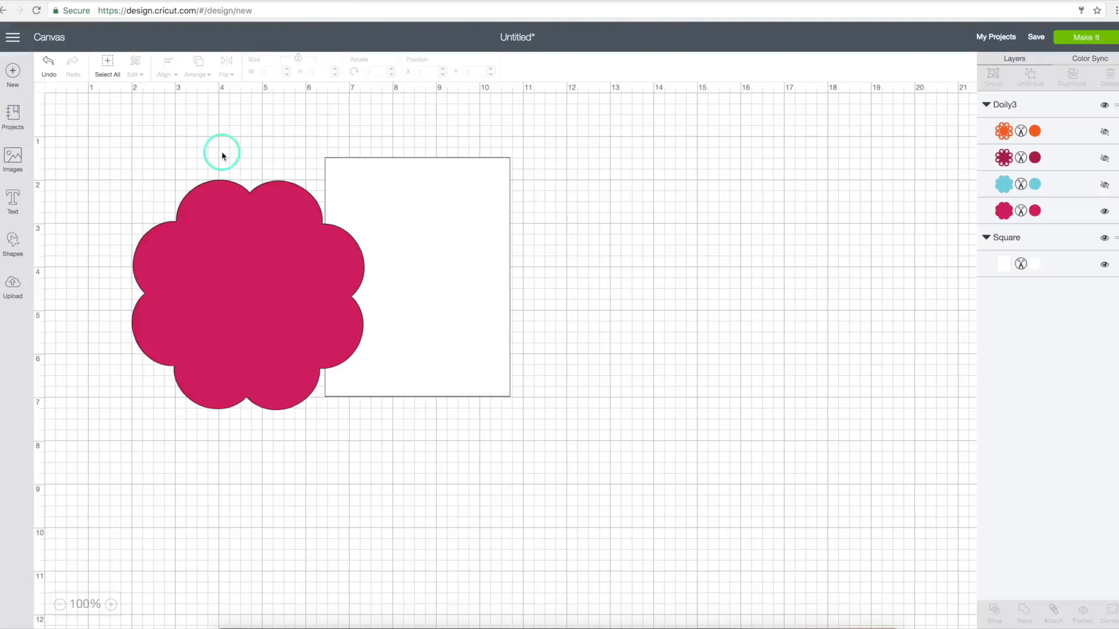
left_click(1104, 132)
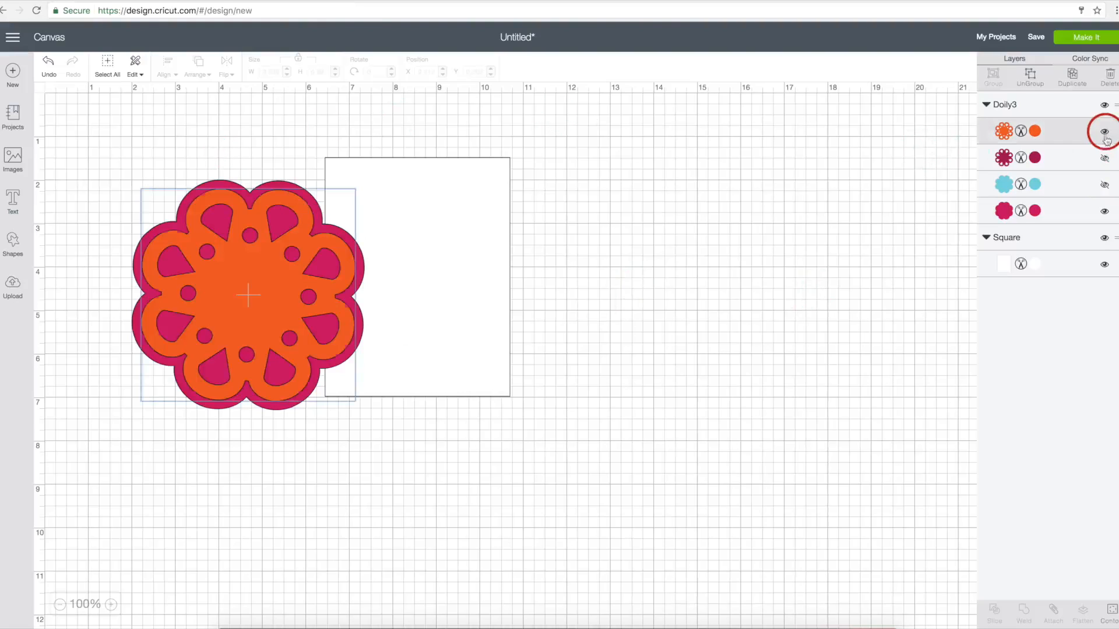
left_click(1104, 185)
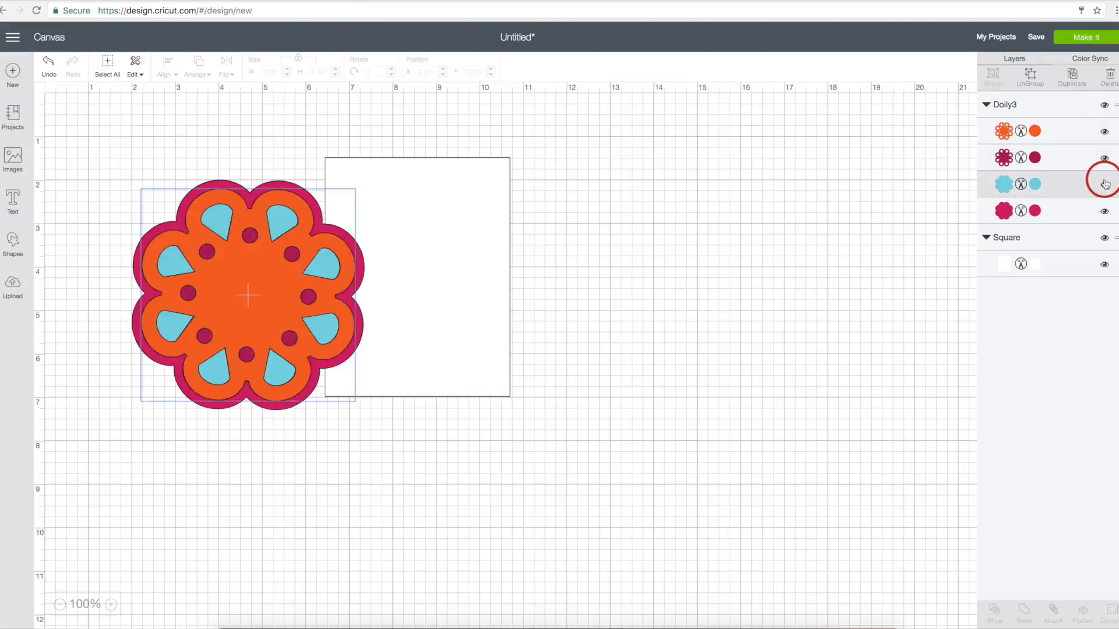
left_click(906, 174)
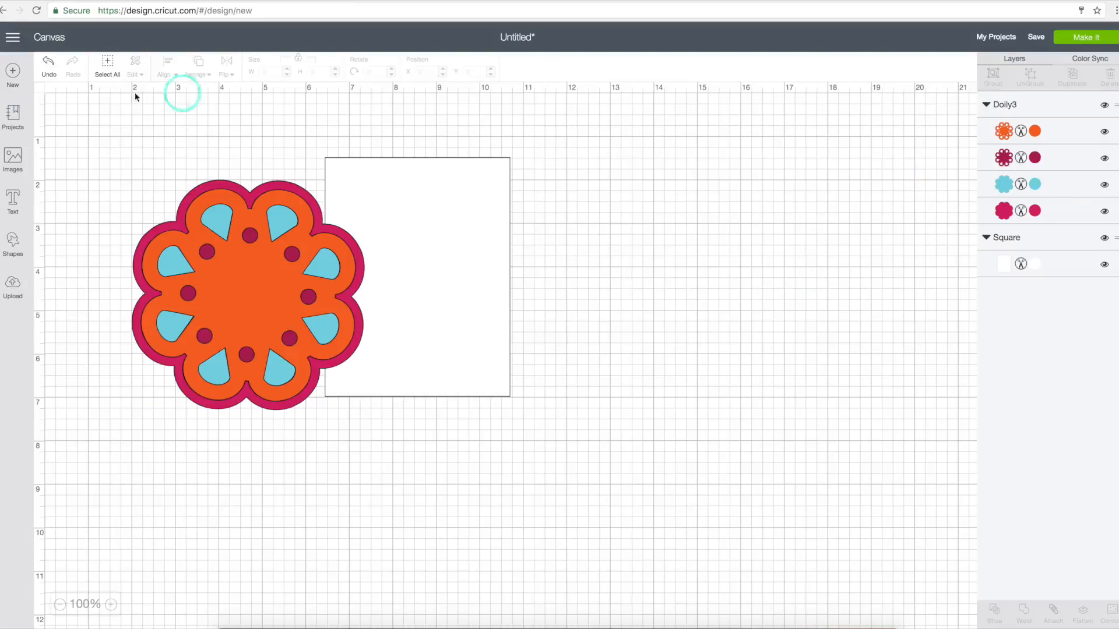
Ungroup Doily3 and delete its orange layer after moving it off the stack
left_click(233, 255)
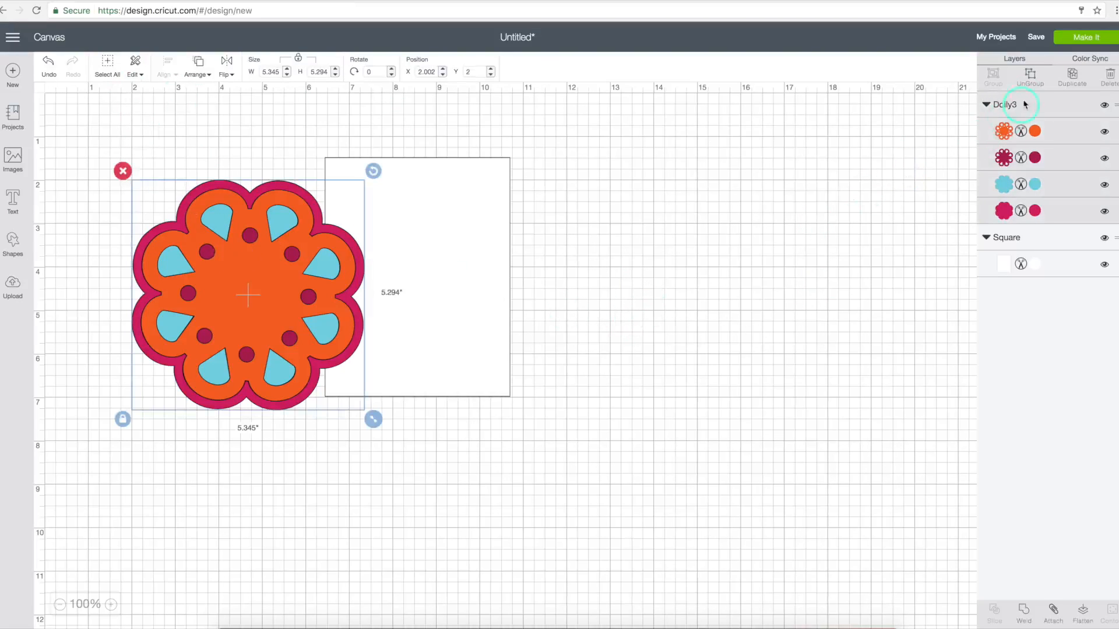
left_click(1032, 80)
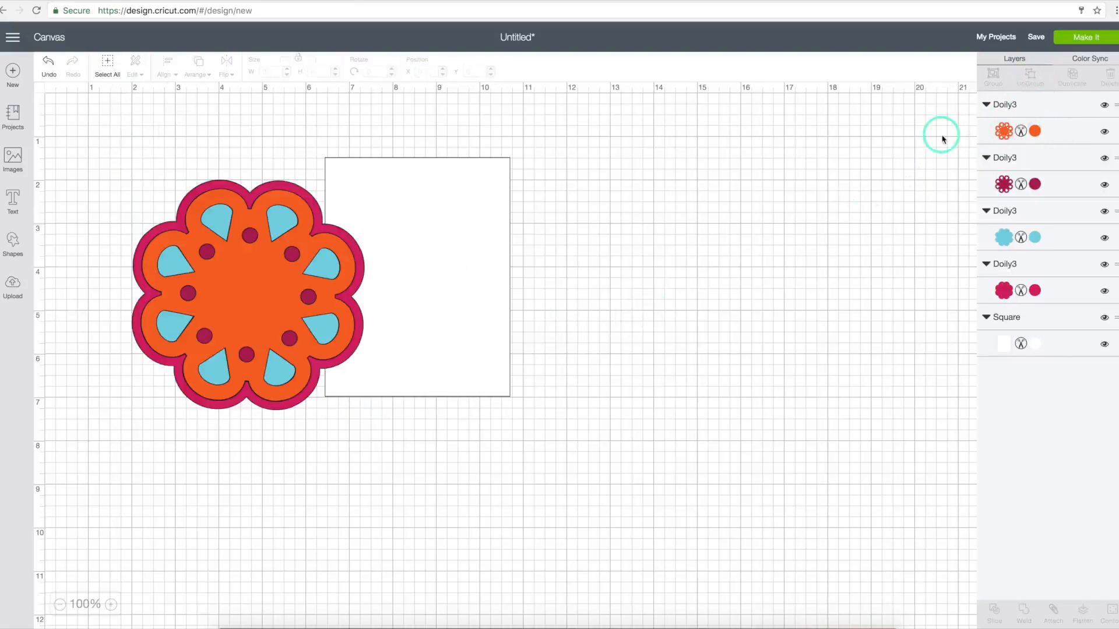
left_click_drag(262, 280, 637, 274)
left_click(505, 168)
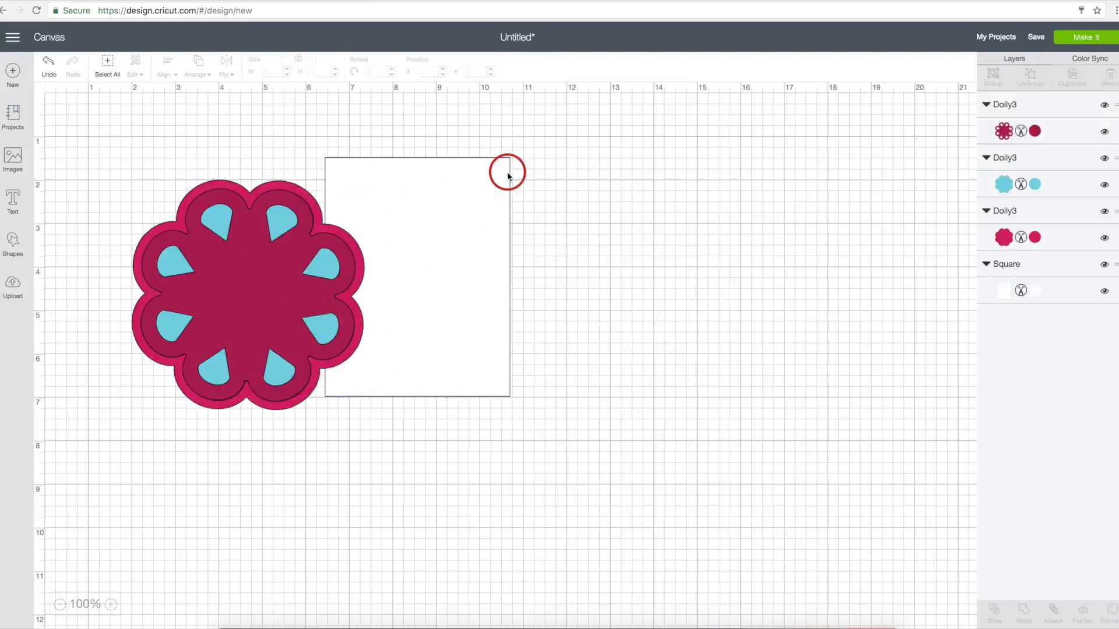
Separate the remaining doily layers and delete the dark red and pink ones, keeping only the light blue shape
left_click_drag(239, 270, 574, 261)
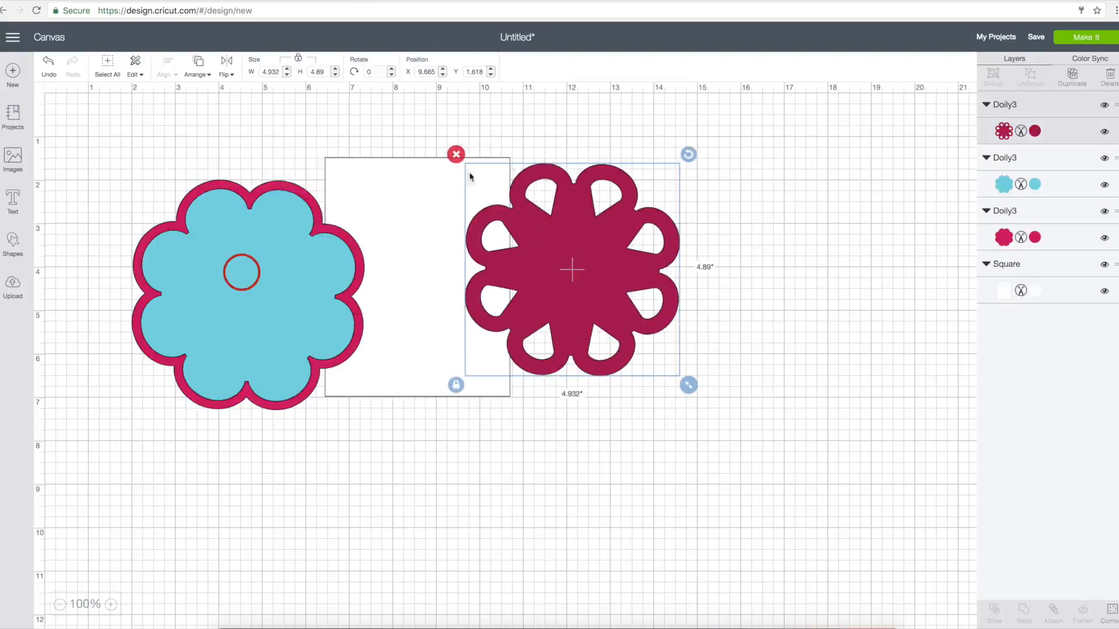
left_click(457, 155)
left_click_drag(245, 277, 580, 246)
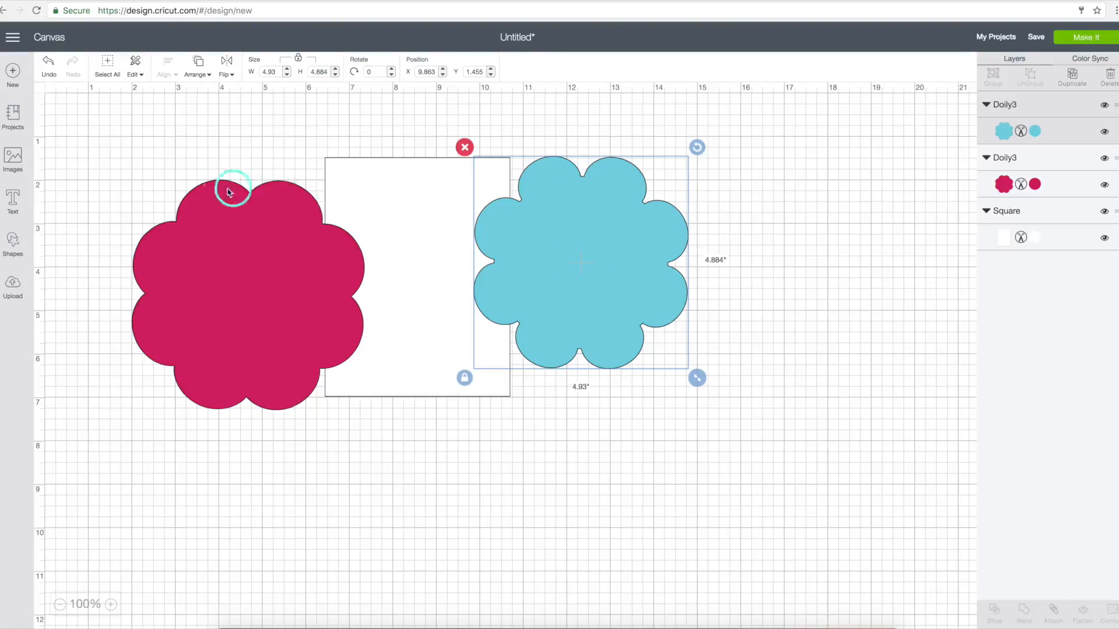
left_click(283, 262)
left_click(122, 170)
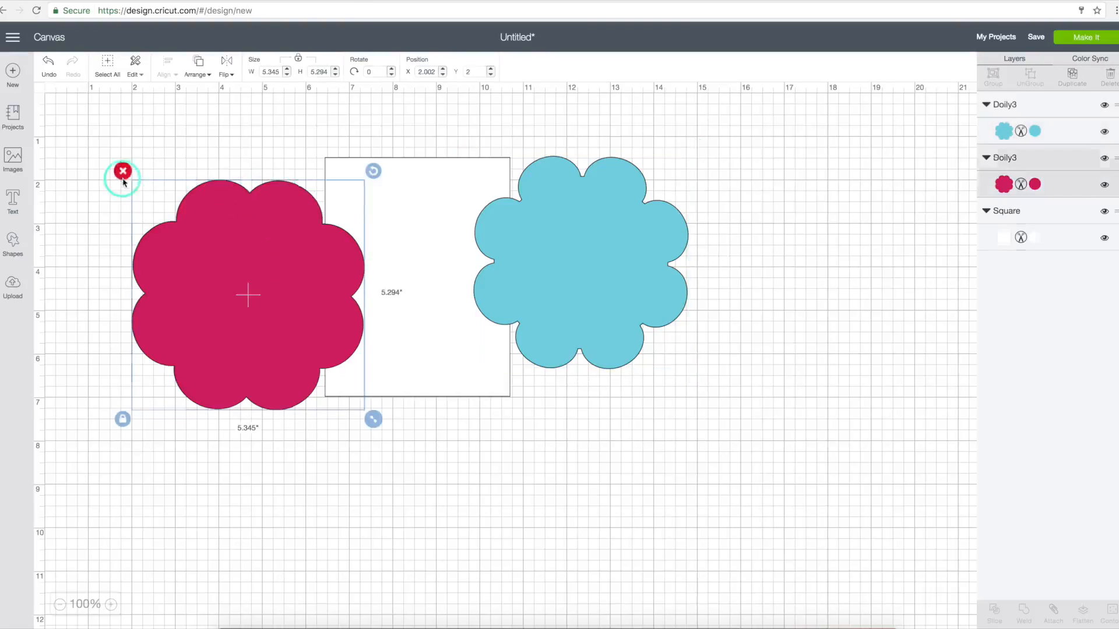
Move the blue doily further over the rectangle and, with its proportions unlocked, resize it to 4.25 inches wide by 5.5 inches high
left_click(576, 278)
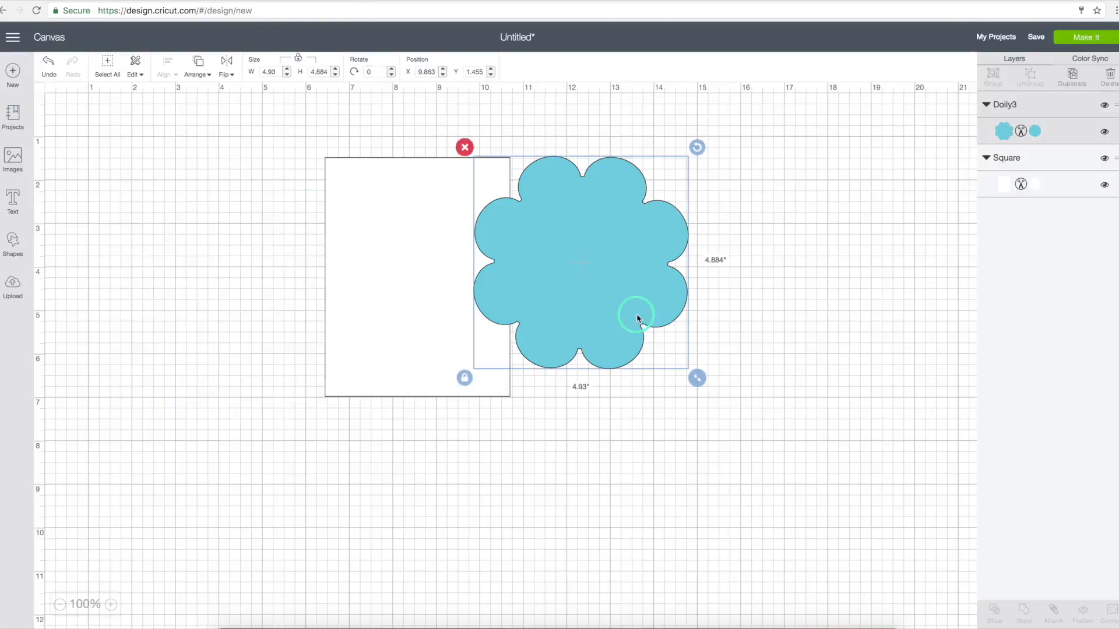
left_click_drag(609, 285, 536, 283)
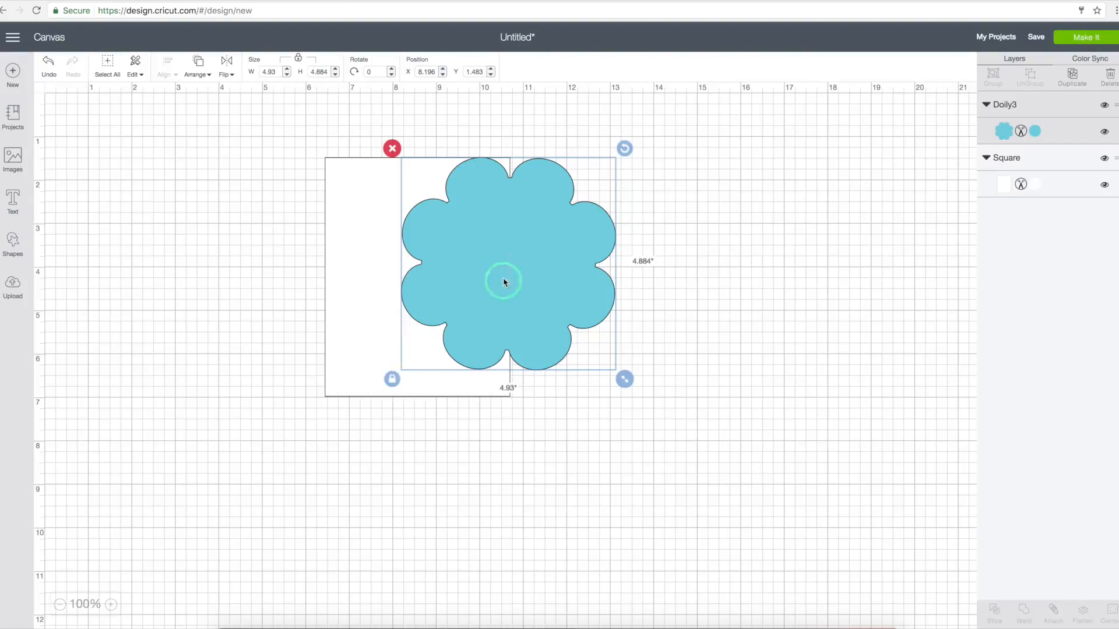
left_click(393, 380)
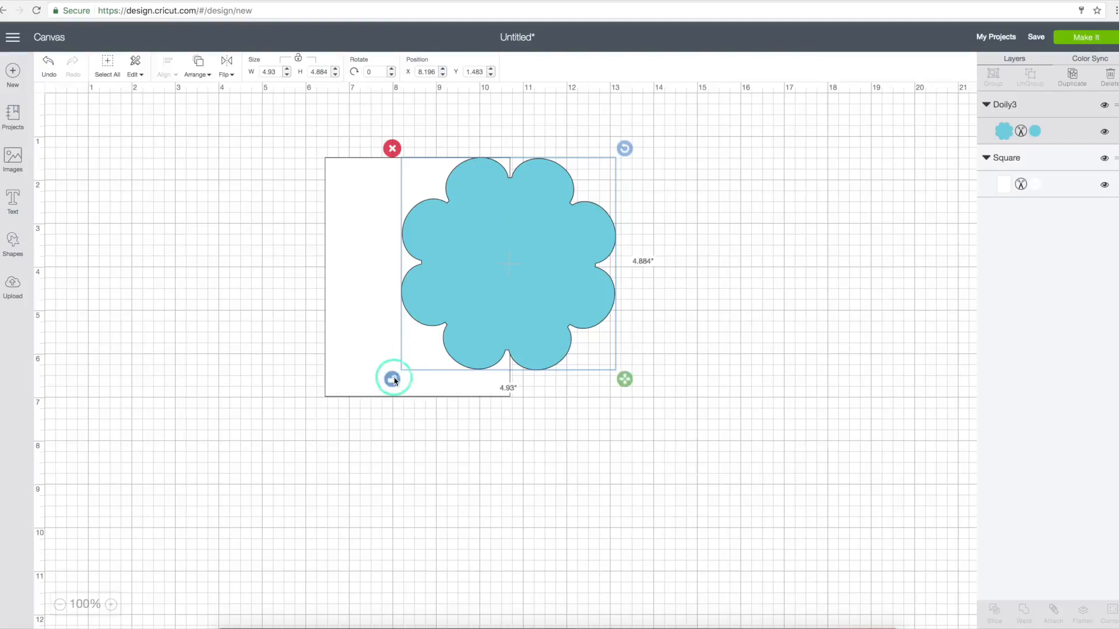
left_click(320, 71)
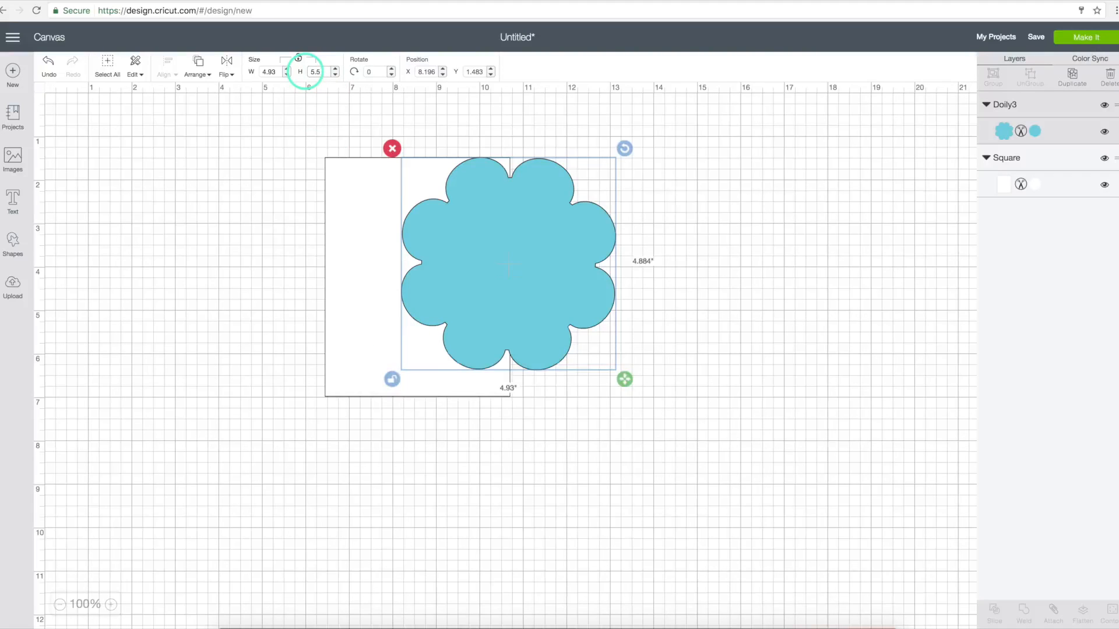
type("5.5")
key("Return")
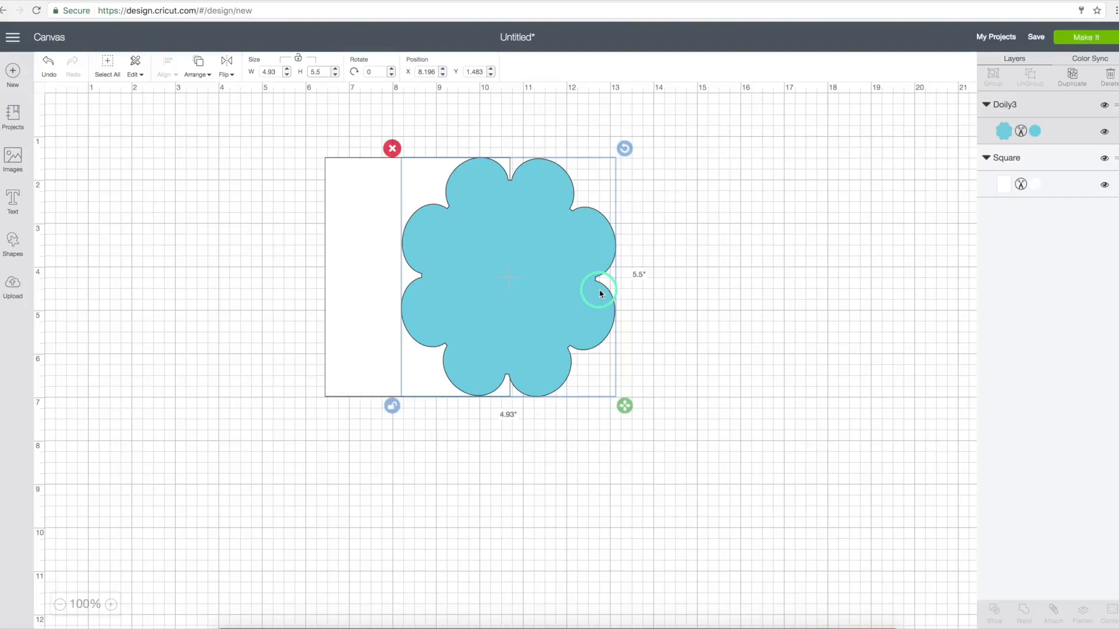
left_click(271, 73)
left_click_drag(264, 73, 258, 72)
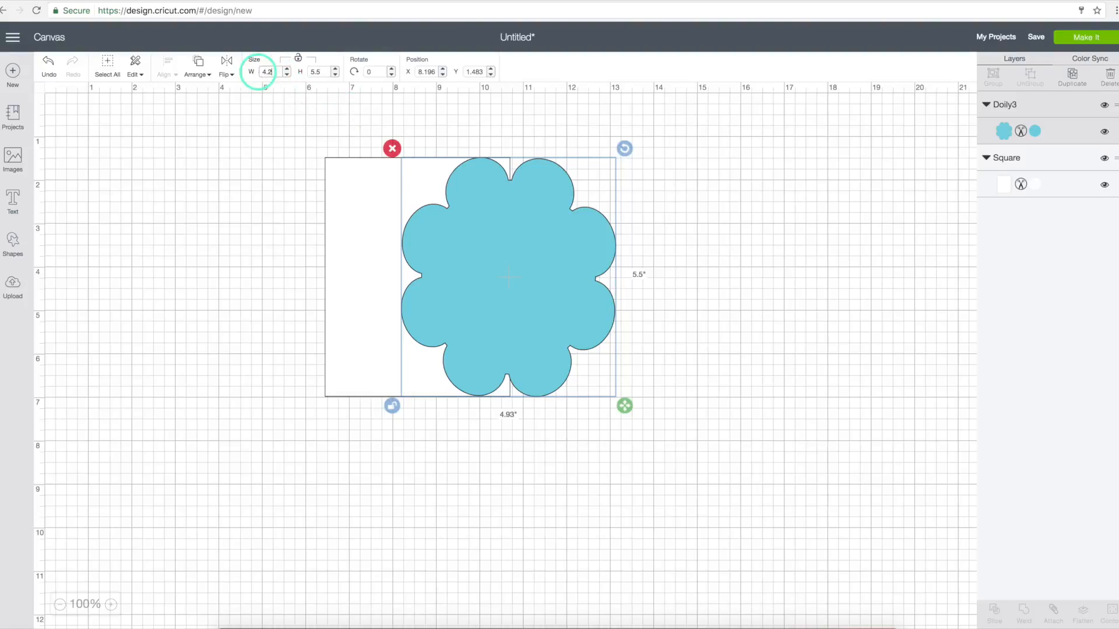
key("Return")
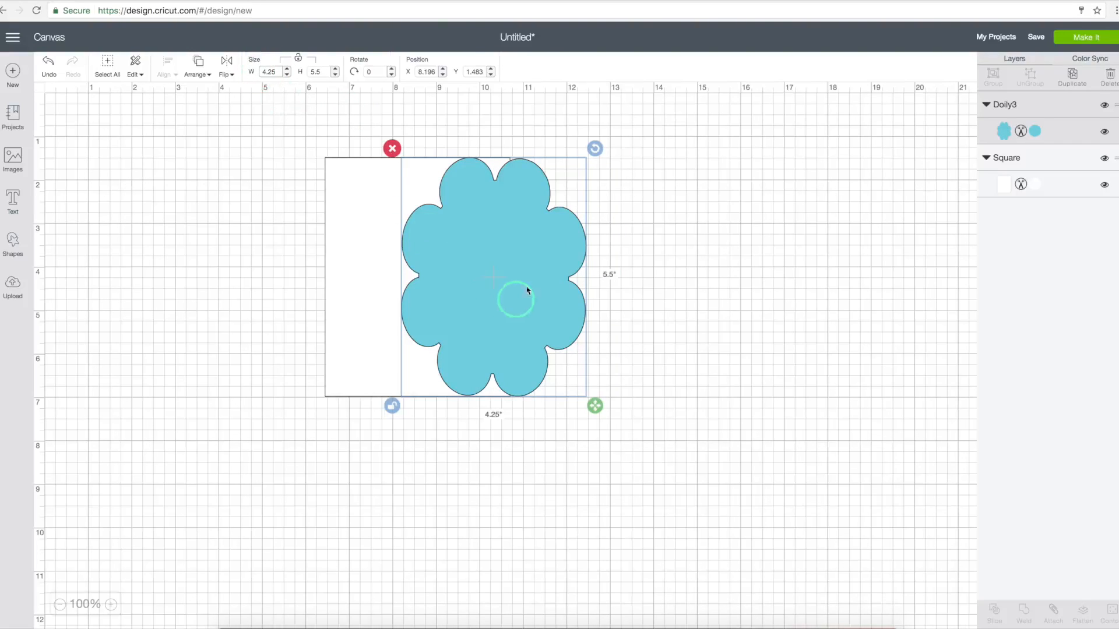
Move the blue doily and the white rectangle apart, and send the doily to the back of the layer order
left_click_drag(530, 265, 639, 265)
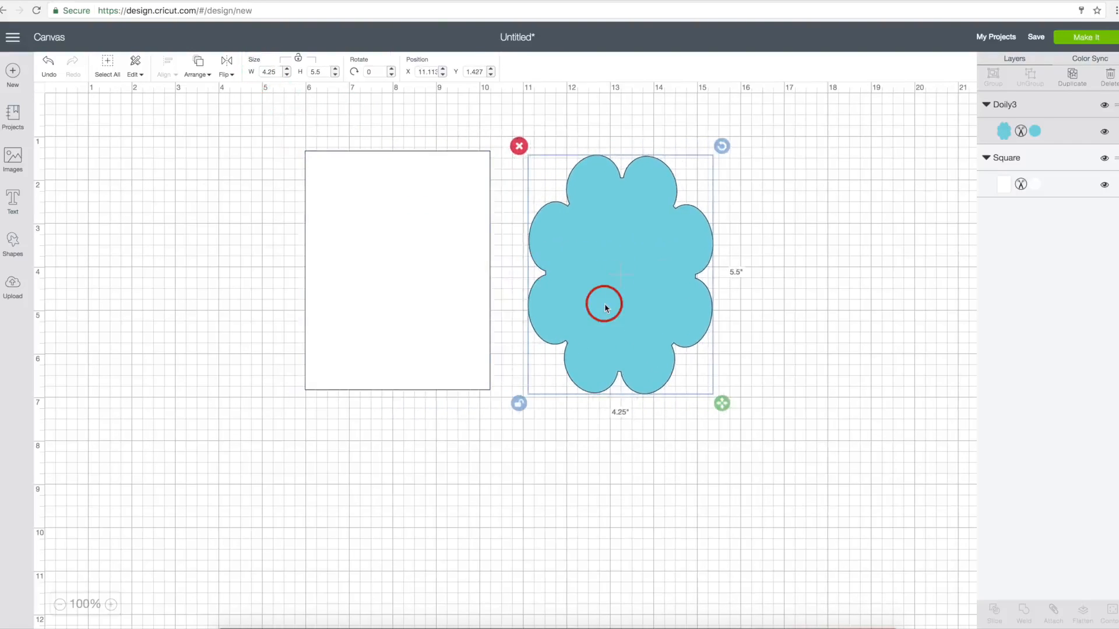
left_click(694, 321)
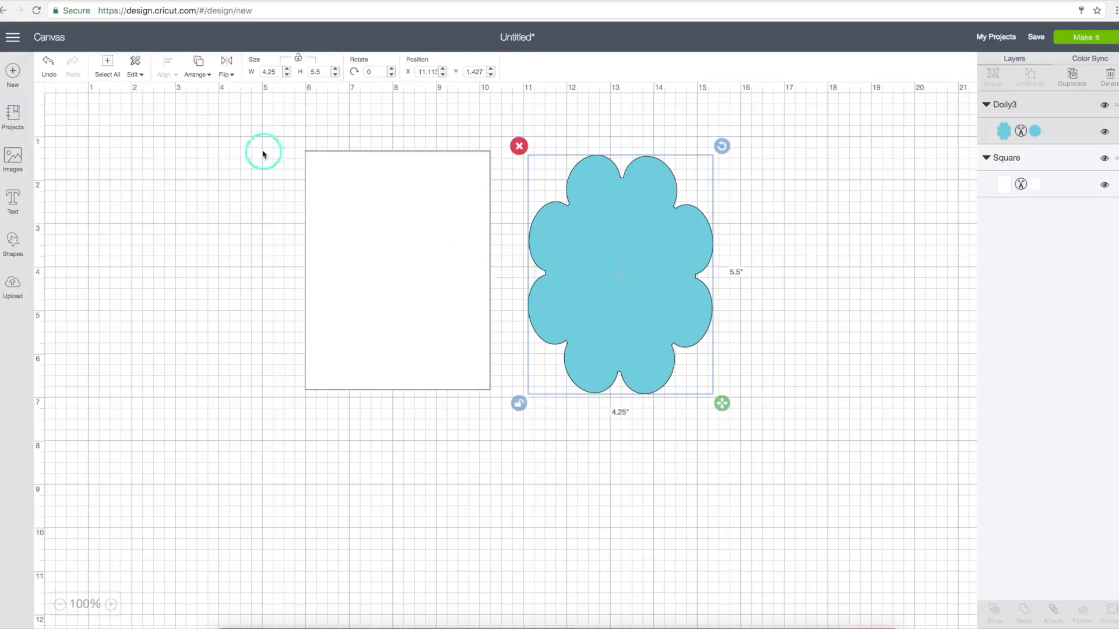
left_click(202, 77)
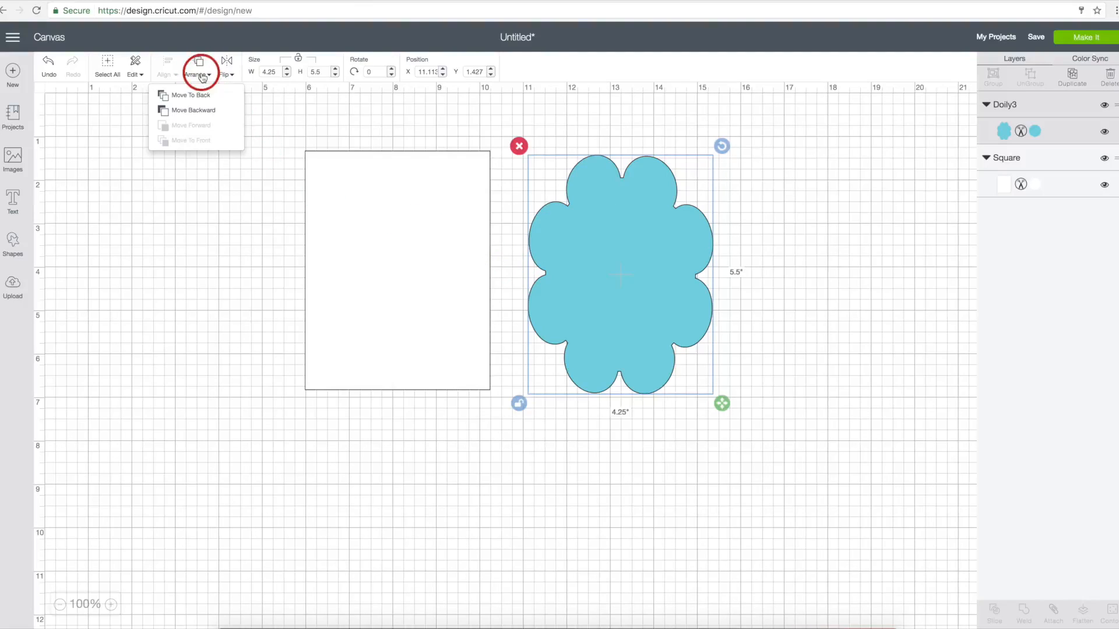
left_click(192, 94)
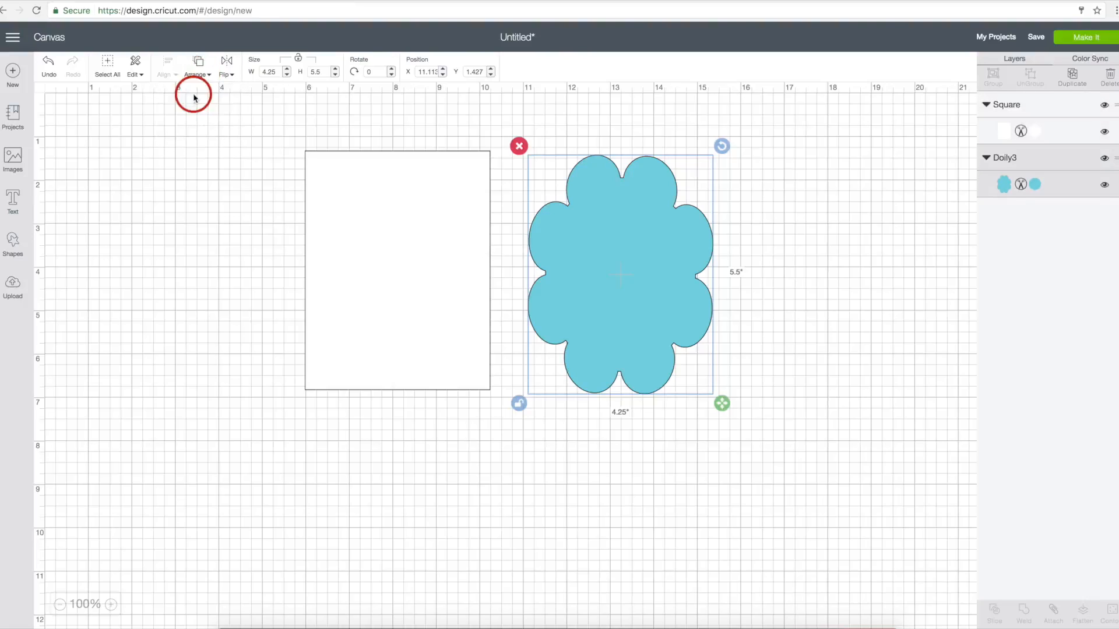
left_click(236, 262)
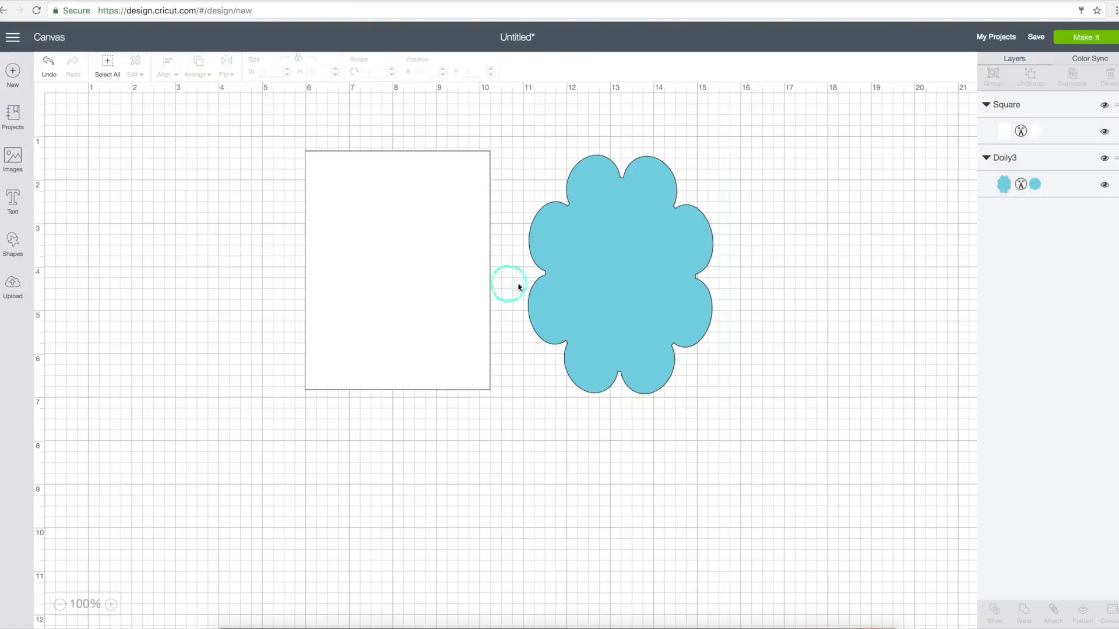
Position the blue doily half behind the white rectangle's right edge, at about X 8.13 and Y 1.26, and deselect it
left_click(628, 291)
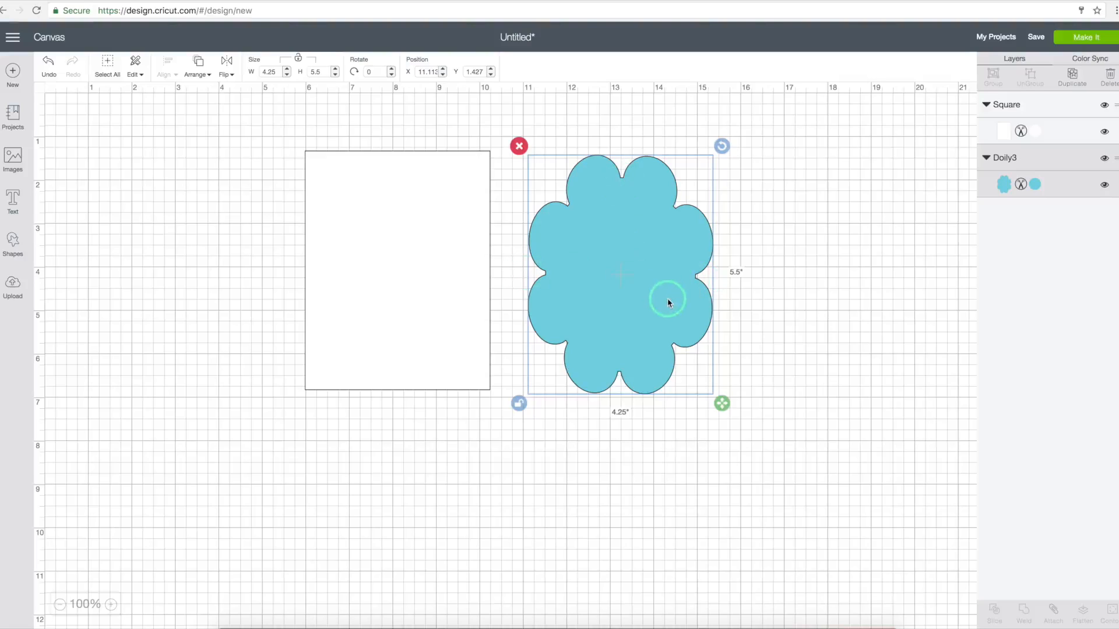
left_click_drag(669, 302, 535, 293)
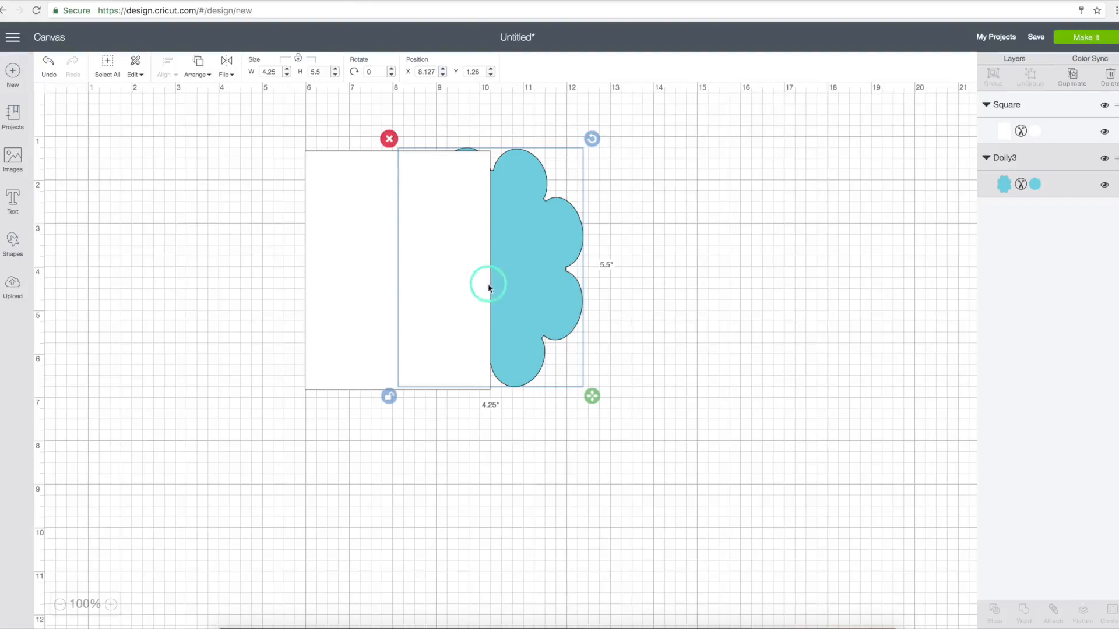
left_click(637, 320)
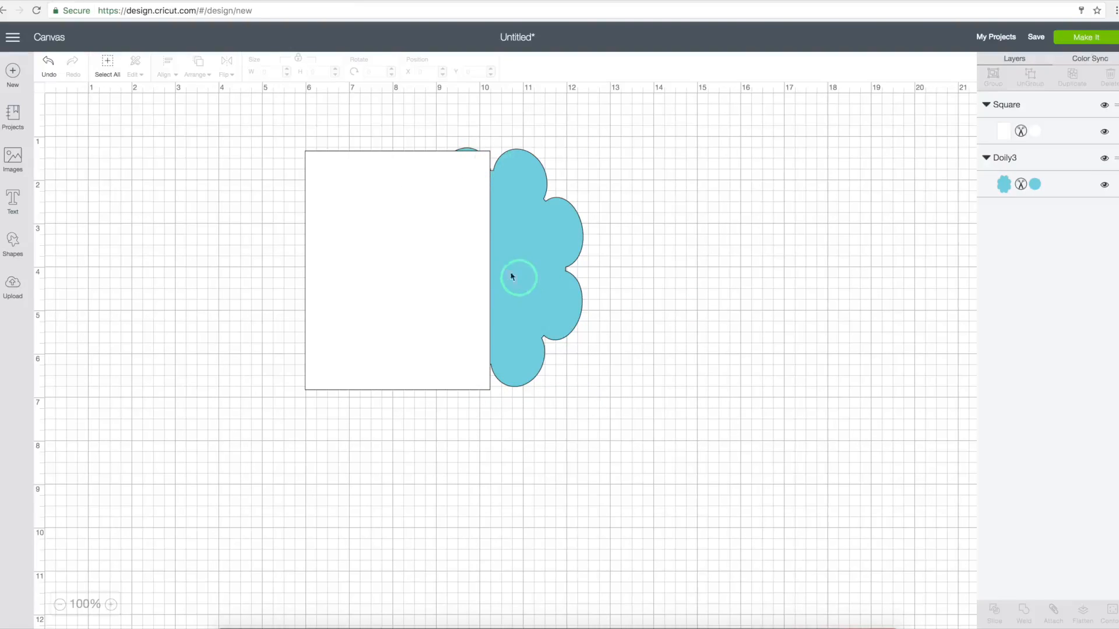
Select both the rectangle and the doily, align their top edges and clear the selection
left_click(108, 70)
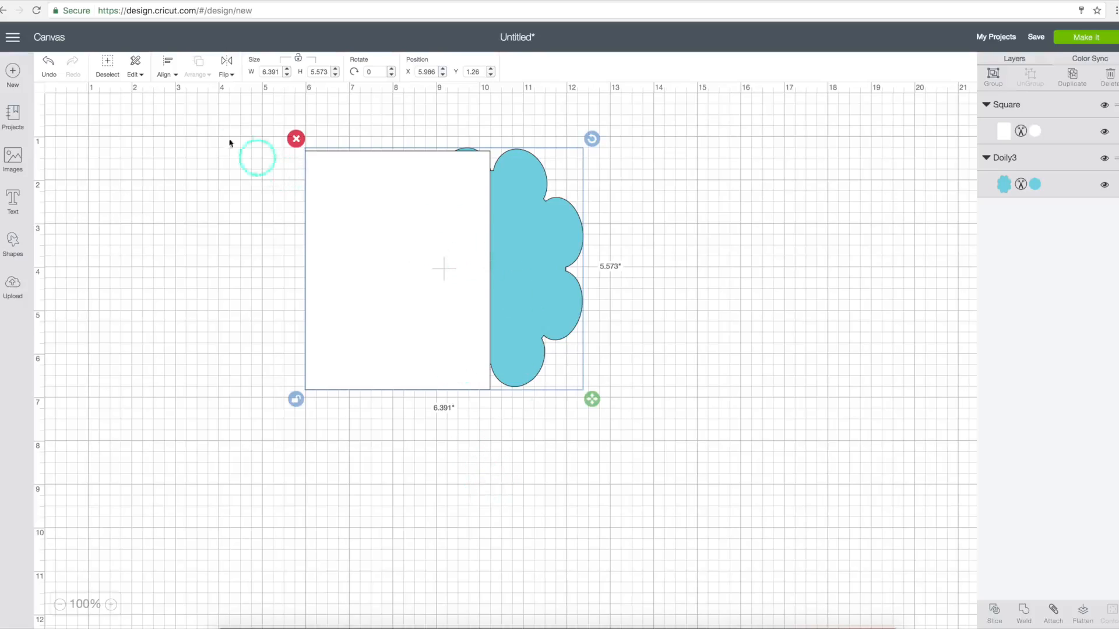
left_click(167, 75)
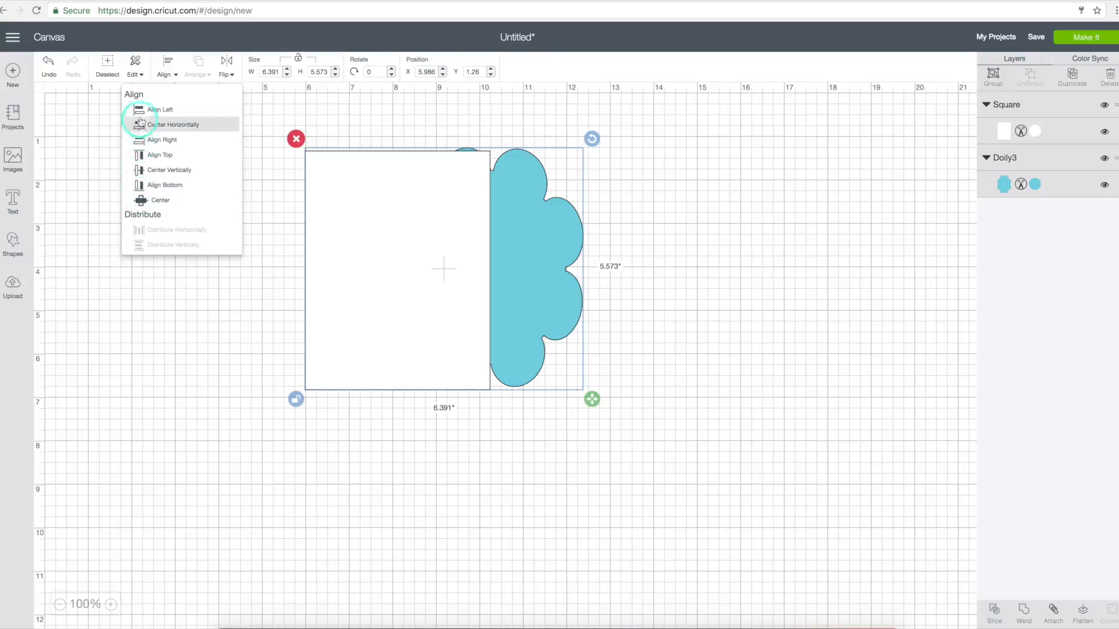
left_click(140, 156)
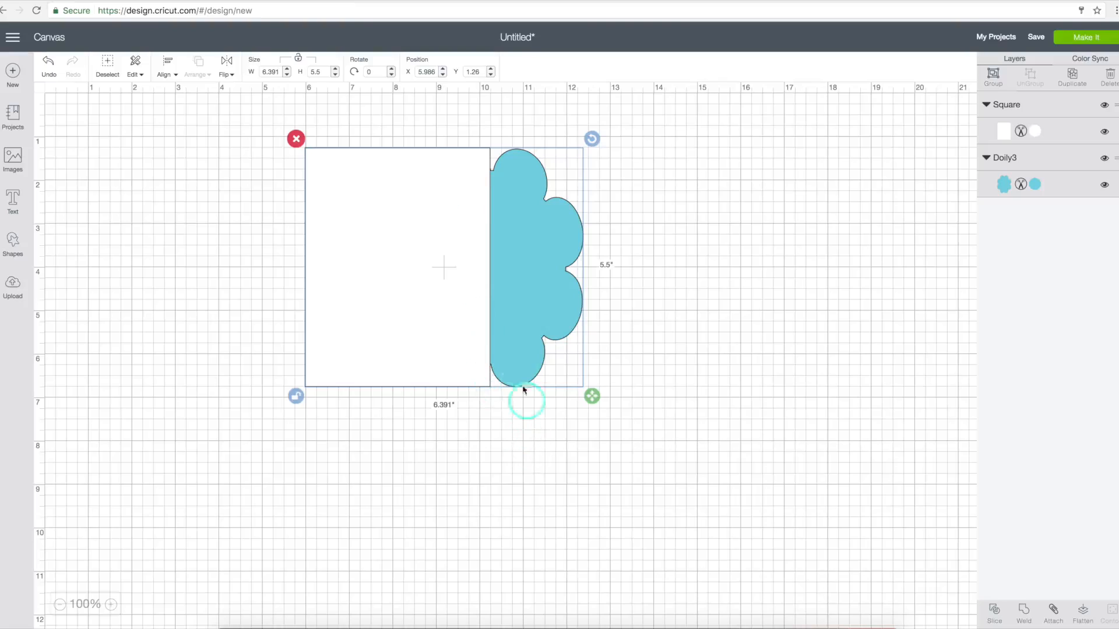
left_click(602, 131)
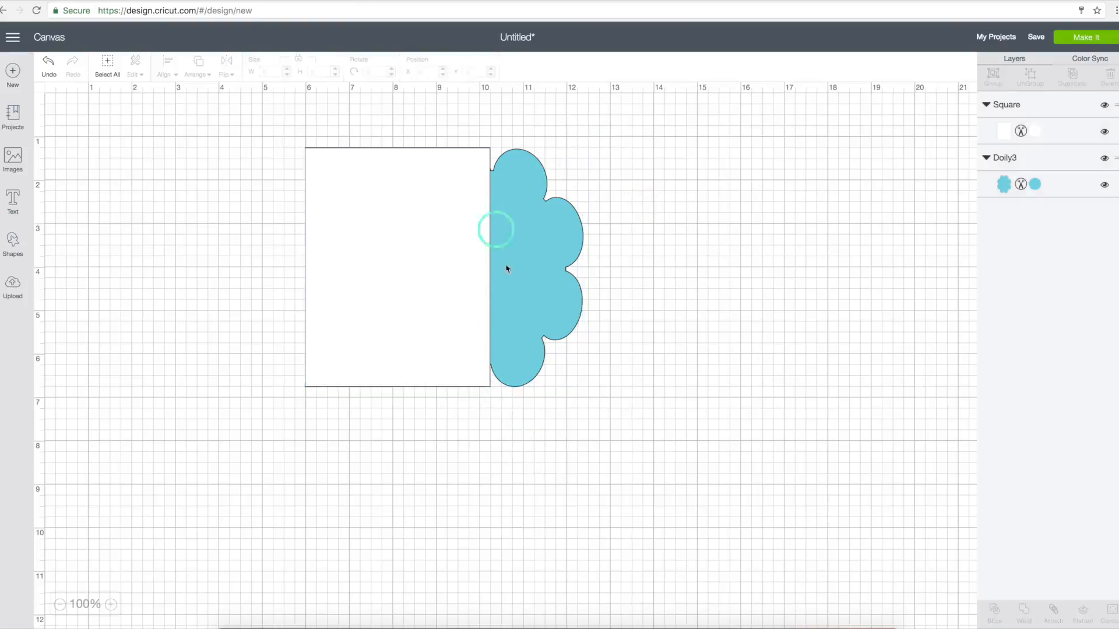
Duplicate the blue doily, place the copy in the empty area at about X 15.75 and Y 0.34, and deselect it
left_click(552, 243)
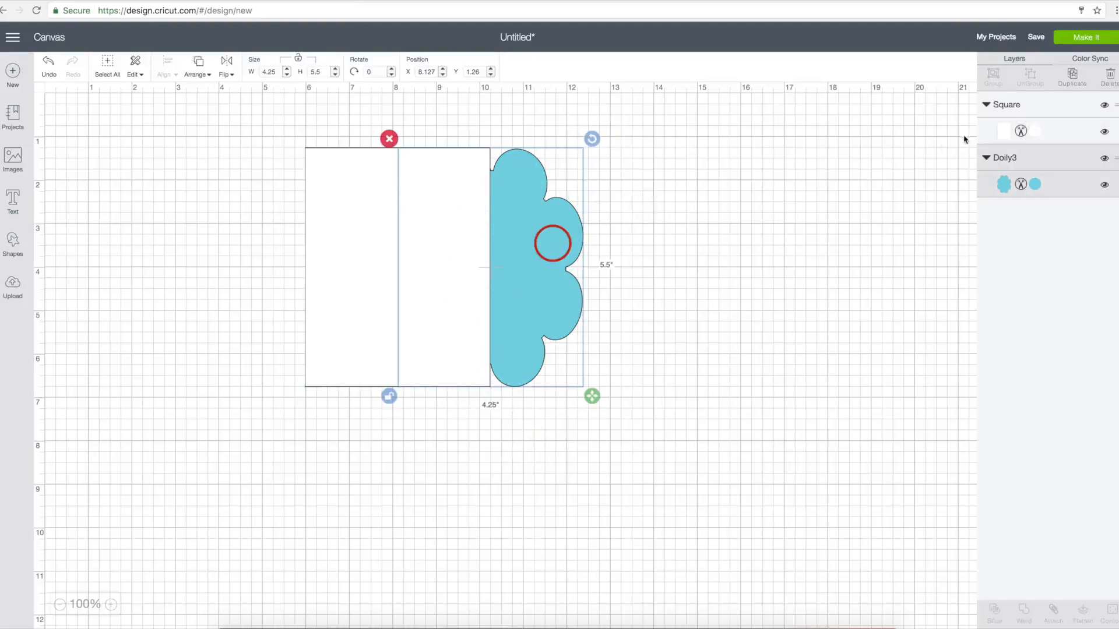
left_click(1070, 85)
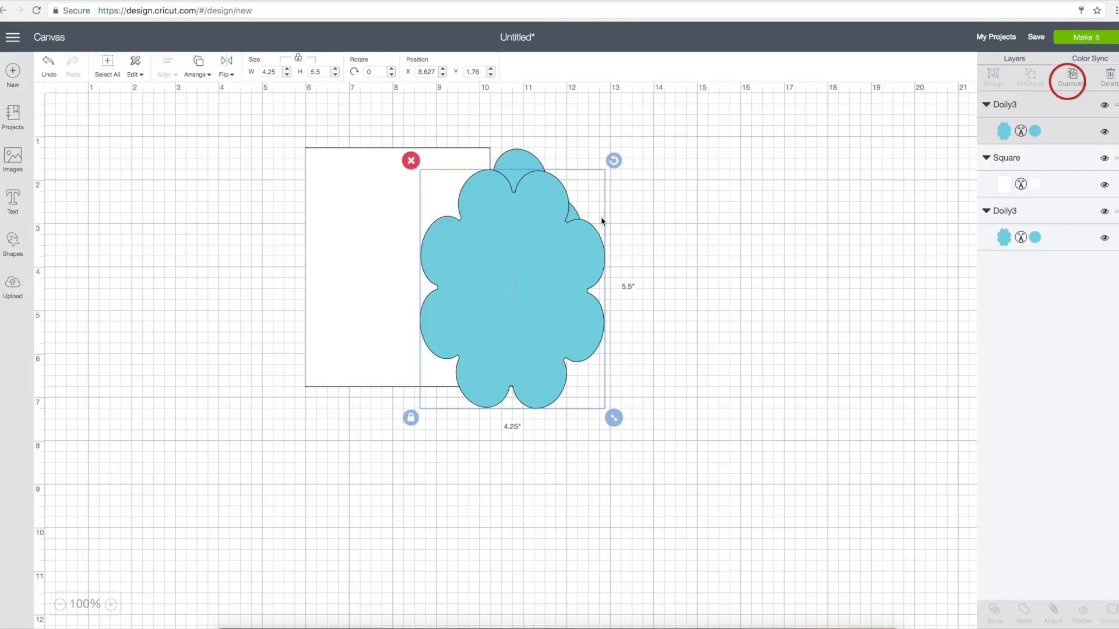
left_click_drag(536, 265, 852, 207)
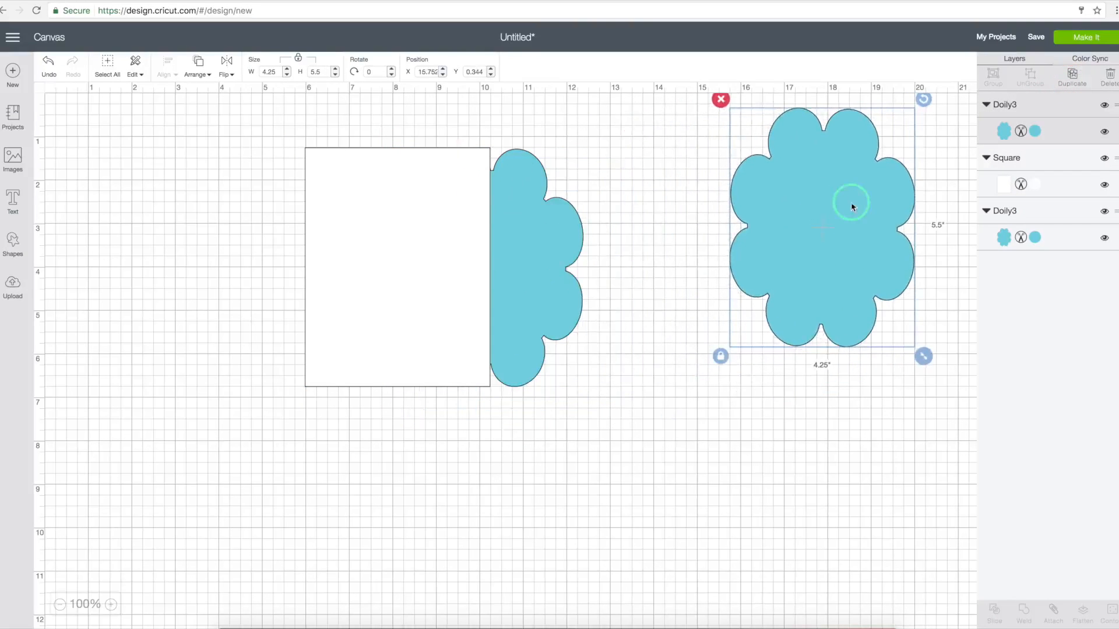
left_click(628, 304)
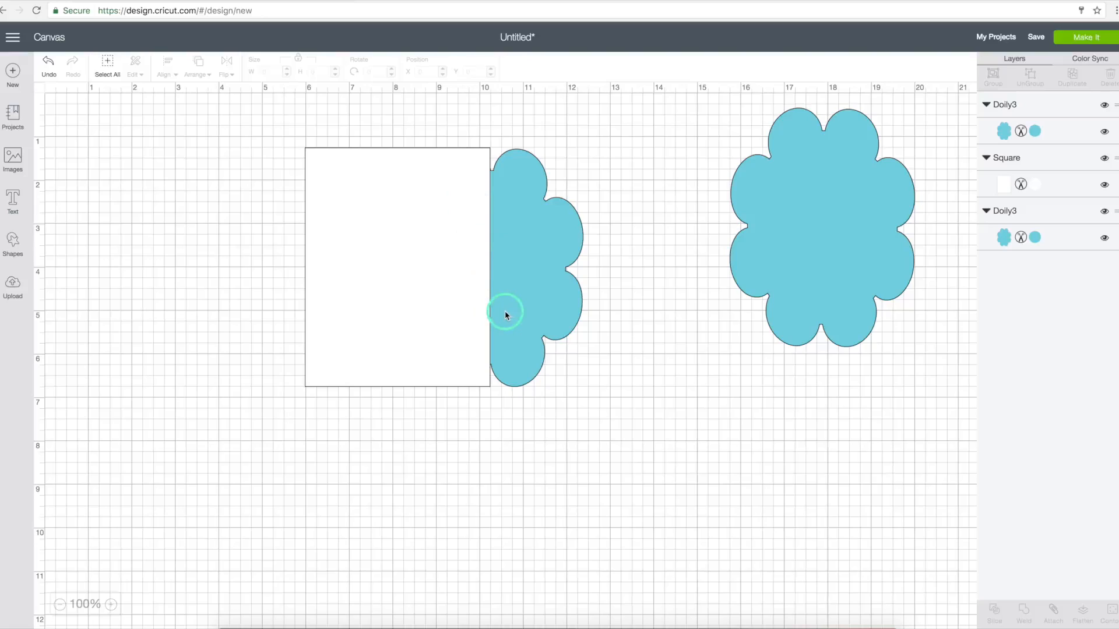
Select the white rectangle together with the doily half behind it and weld them into one shape
left_click(385, 233)
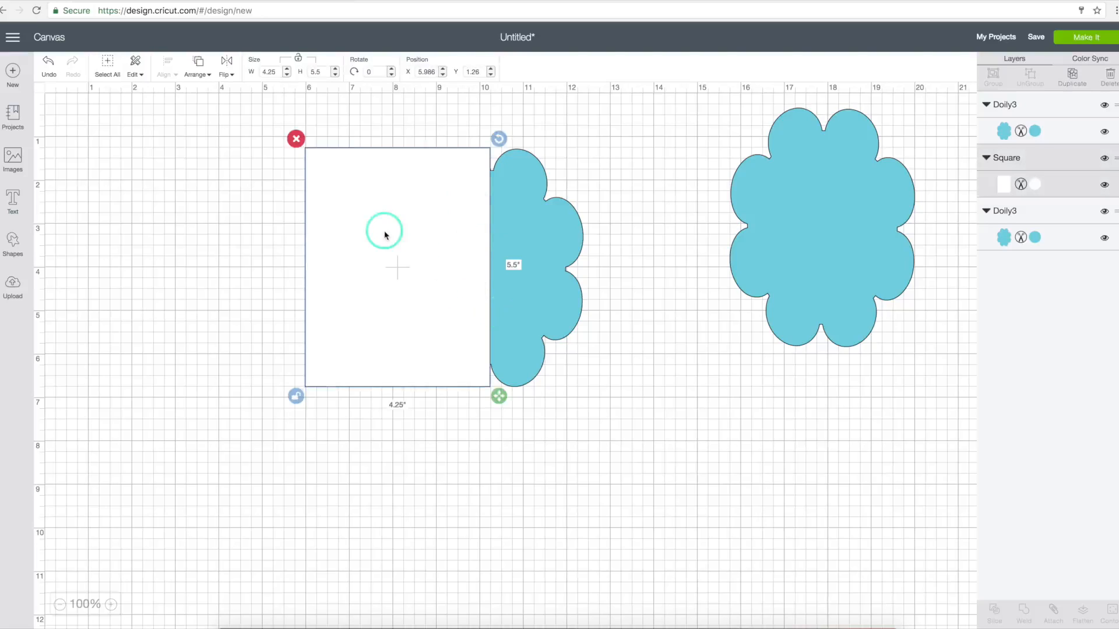
left_click(518, 211, "shift")
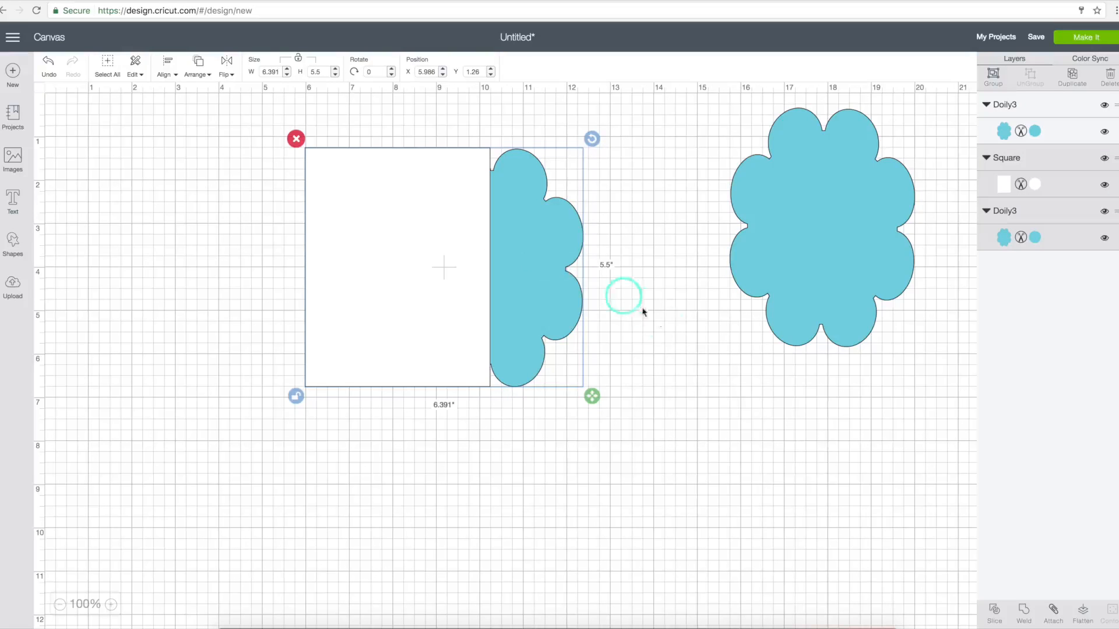
left_click(1025, 616)
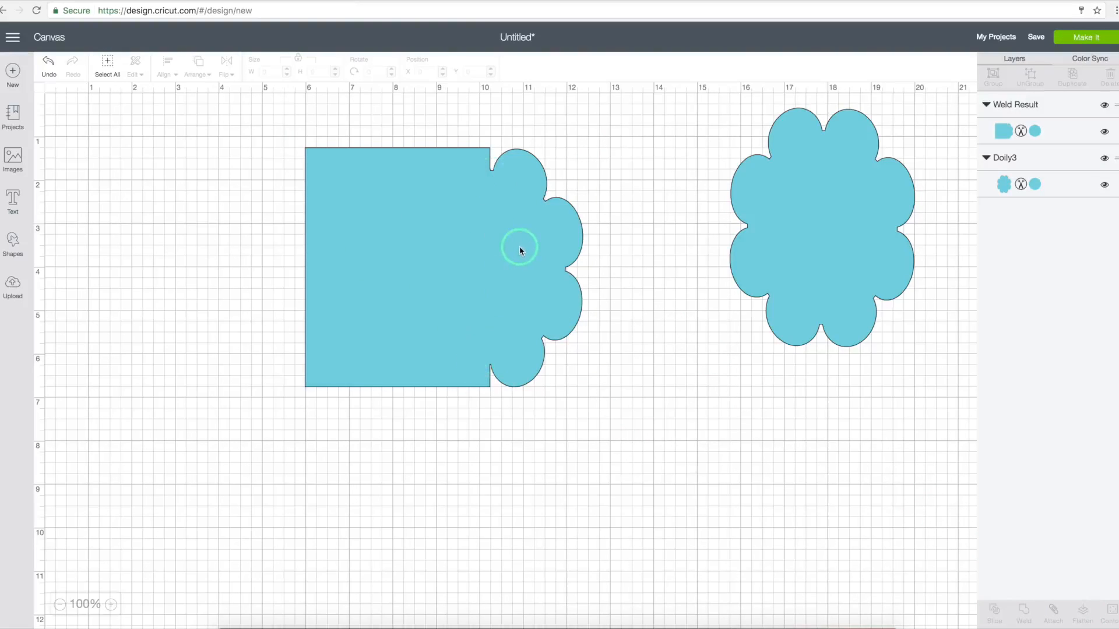
Move the spare doily partly behind the welded shape's straight left edge and recolour the welded shape white
left_click(814, 287)
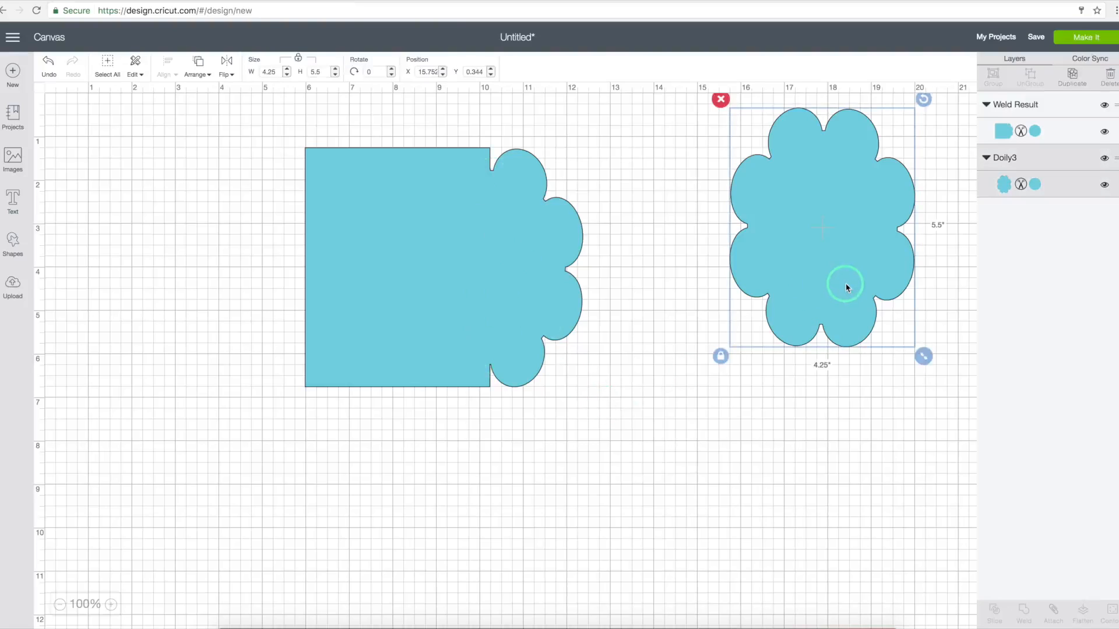
left_click_drag(847, 287, 296, 322)
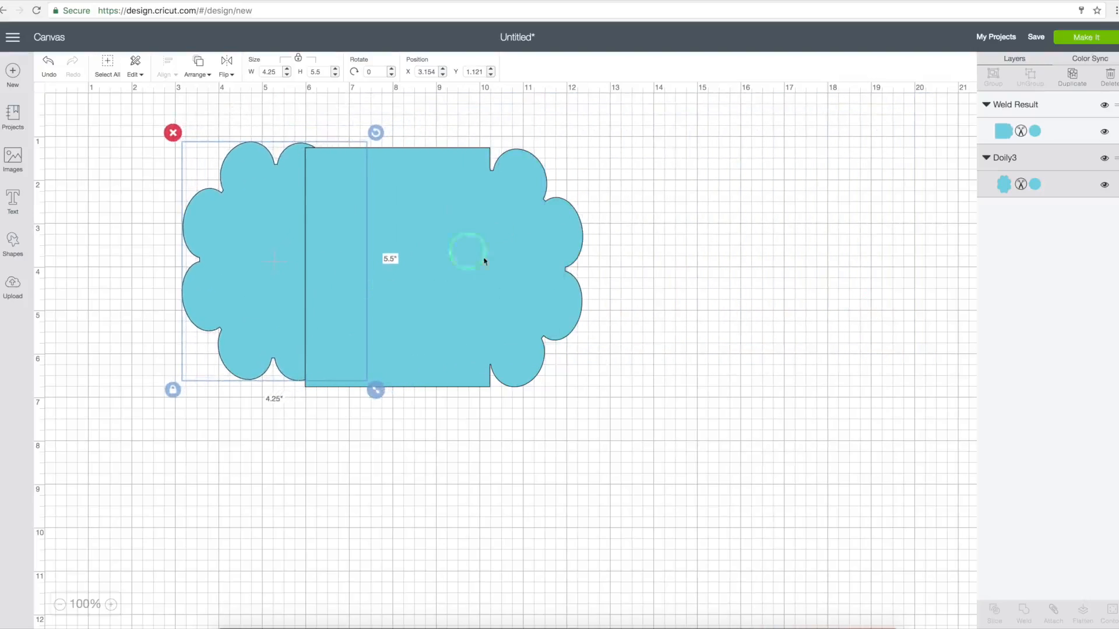
left_click(506, 267)
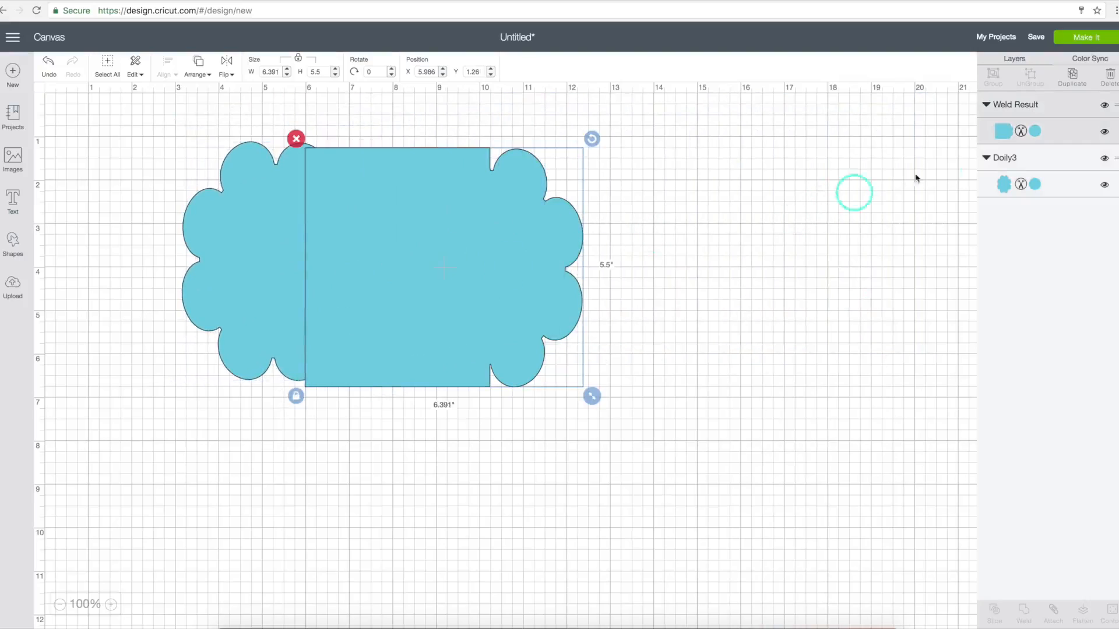
left_click(1001, 132)
left_click(856, 204)
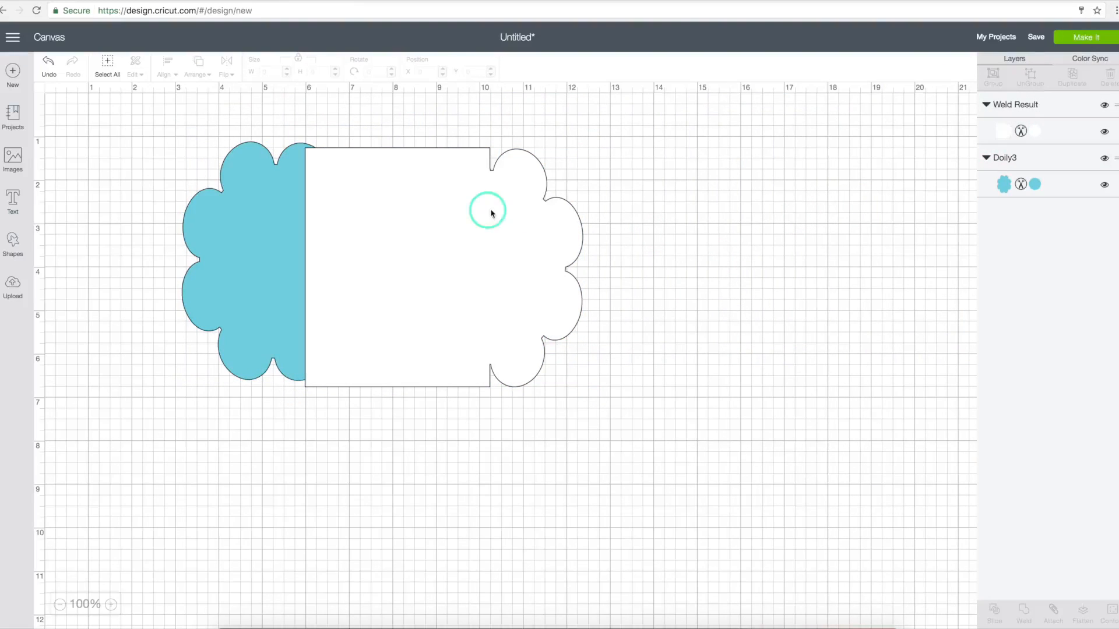
Position the blue doily half behind the welded shape's left edge, at about X 3.86 and Y 1.27
left_click(266, 291)
left_click(246, 316)
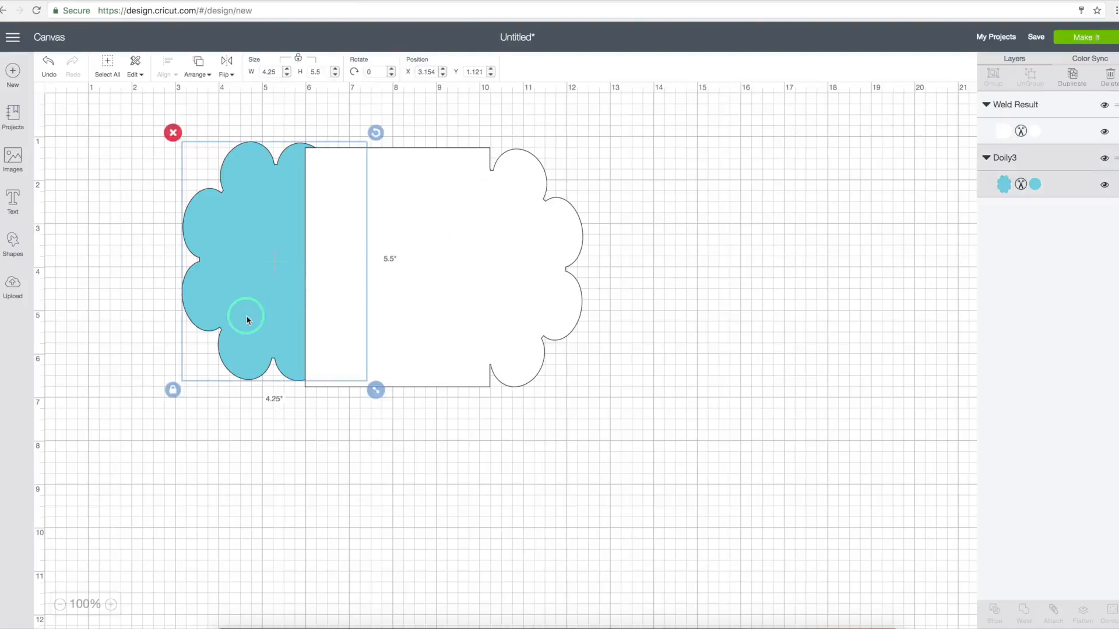
left_click_drag(274, 268, 305, 273)
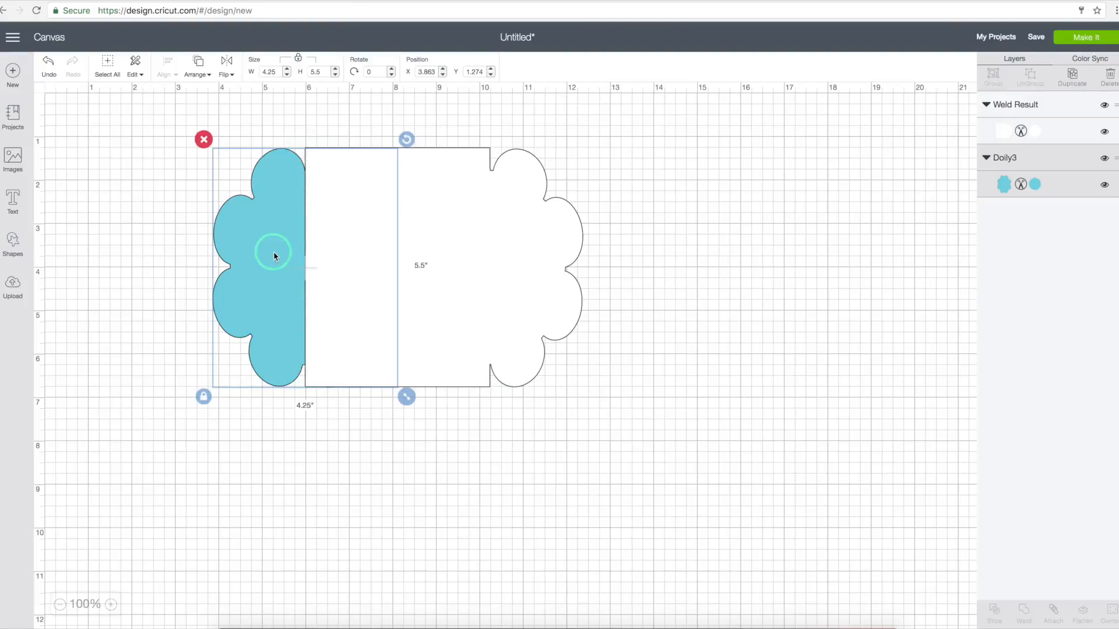
Flip the blue doily vertically and weld it to the white shape
left_click(229, 71)
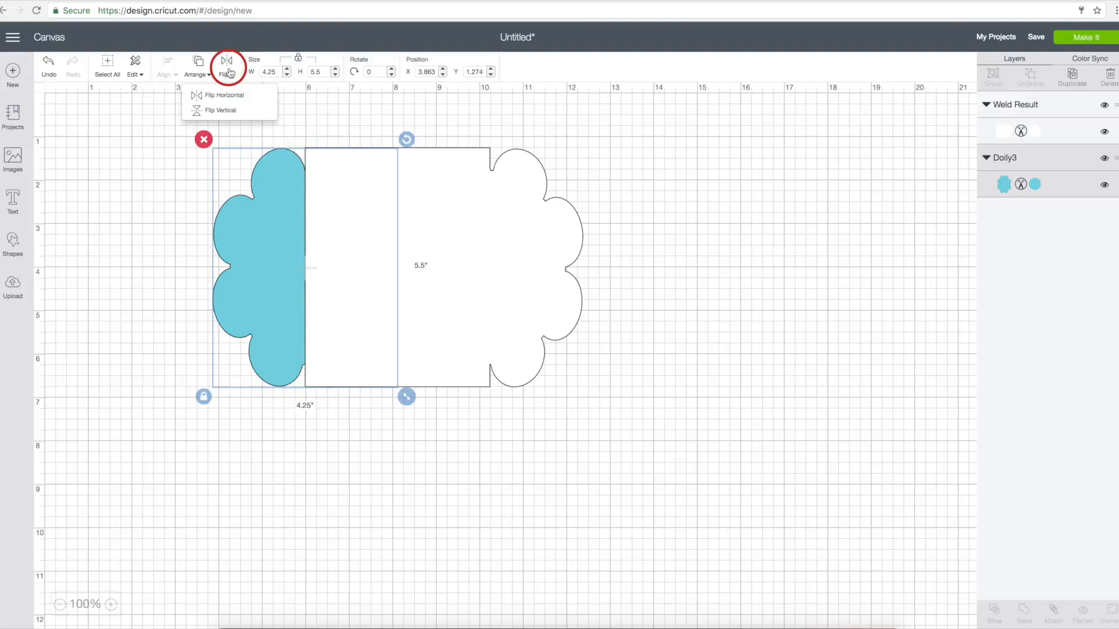
left_click(223, 110)
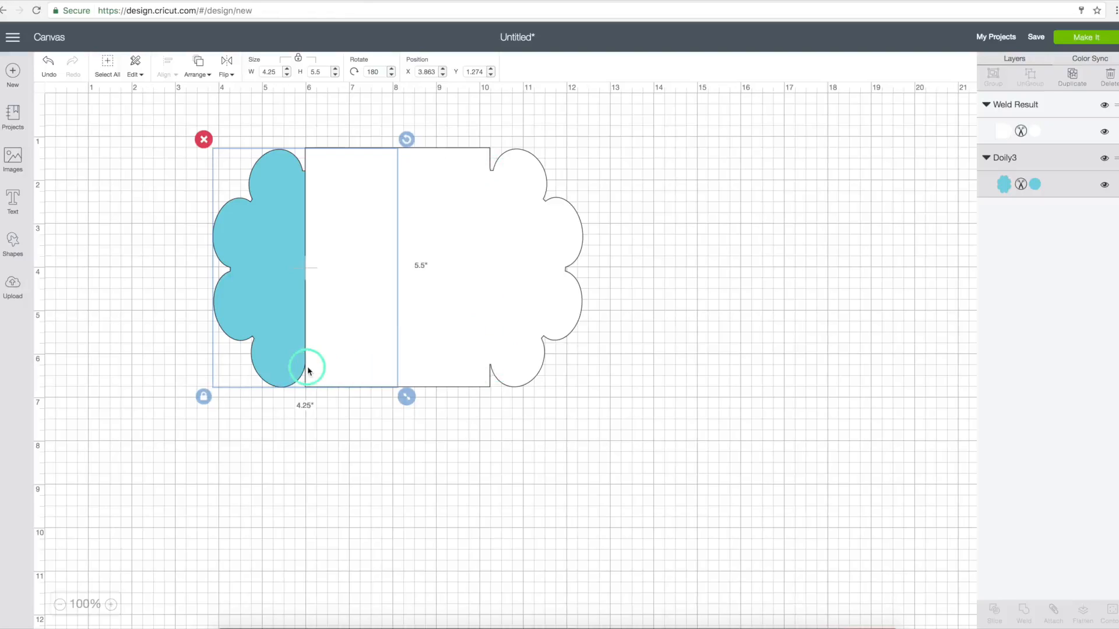
left_click(447, 302, "shift")
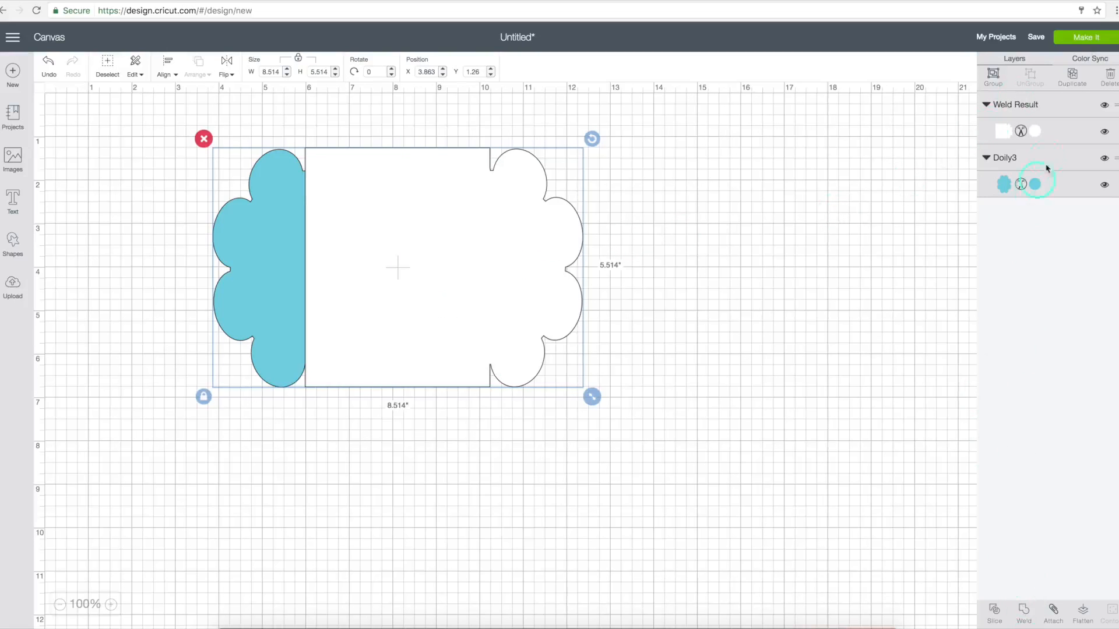
left_click(1025, 615)
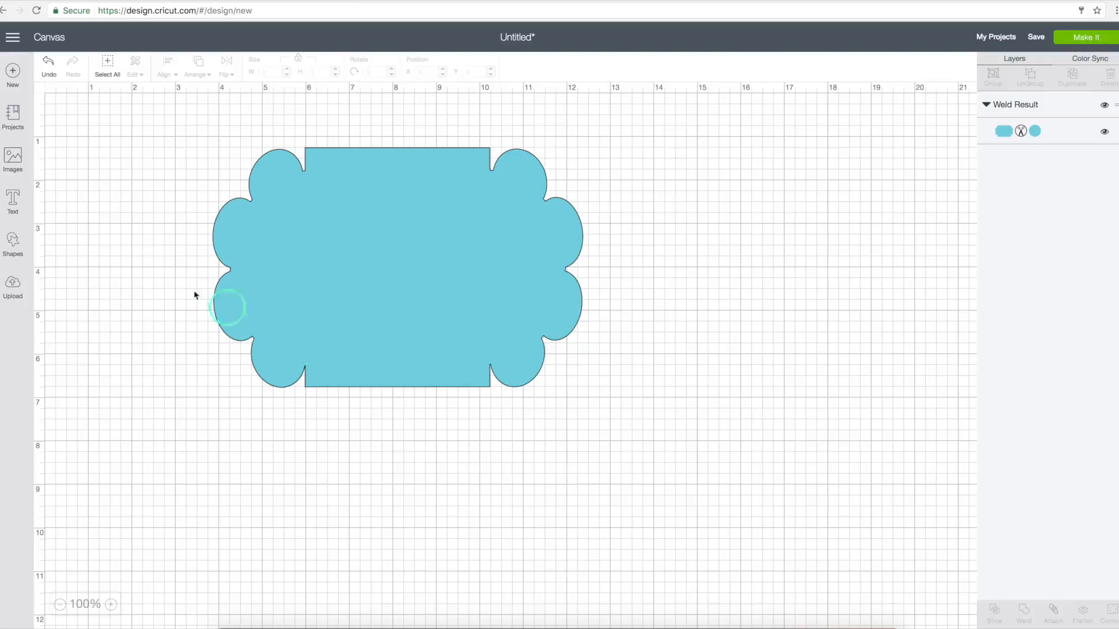
Insert a score line and move it onto the card shape near the left fold, at about X 6.13 and Y 1.96
left_click(14, 245)
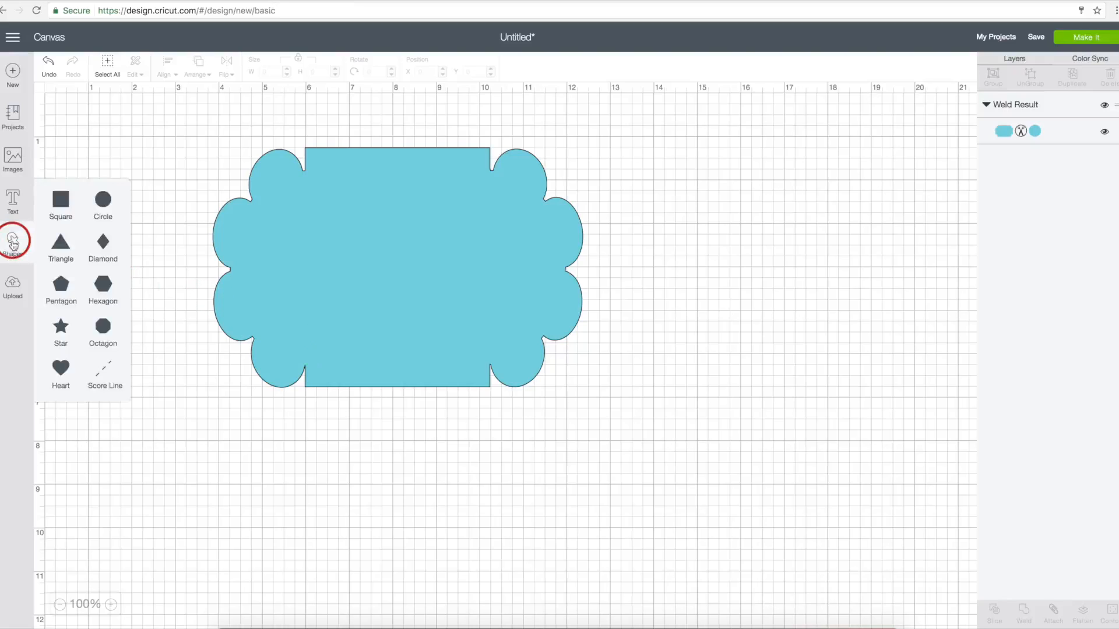
left_click(105, 376)
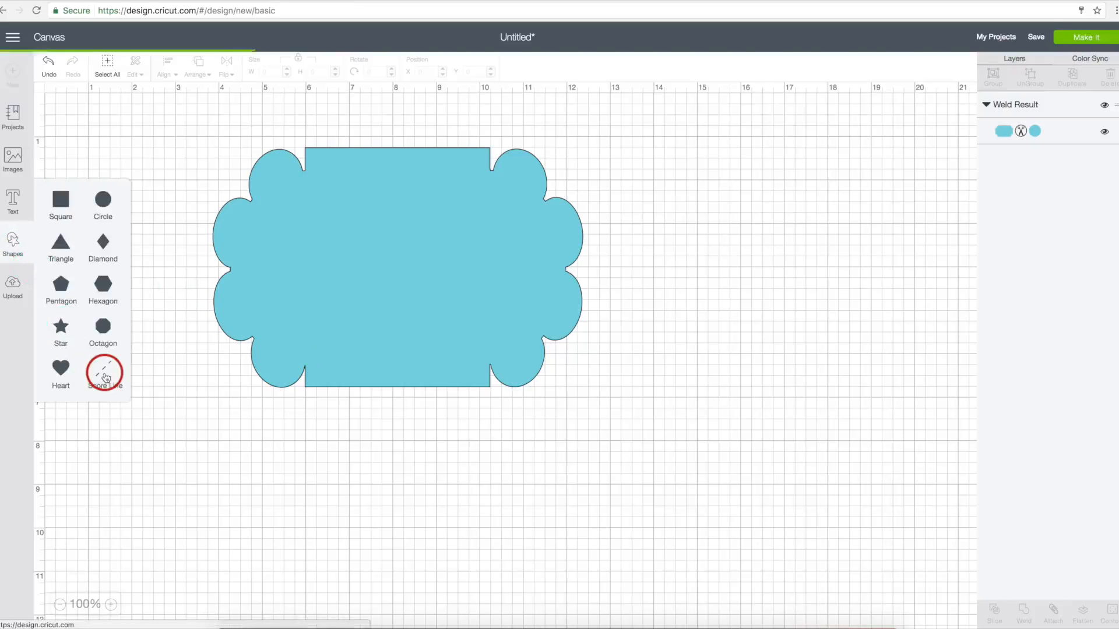
left_click(153, 301)
left_click_drag(153, 300, 311, 276)
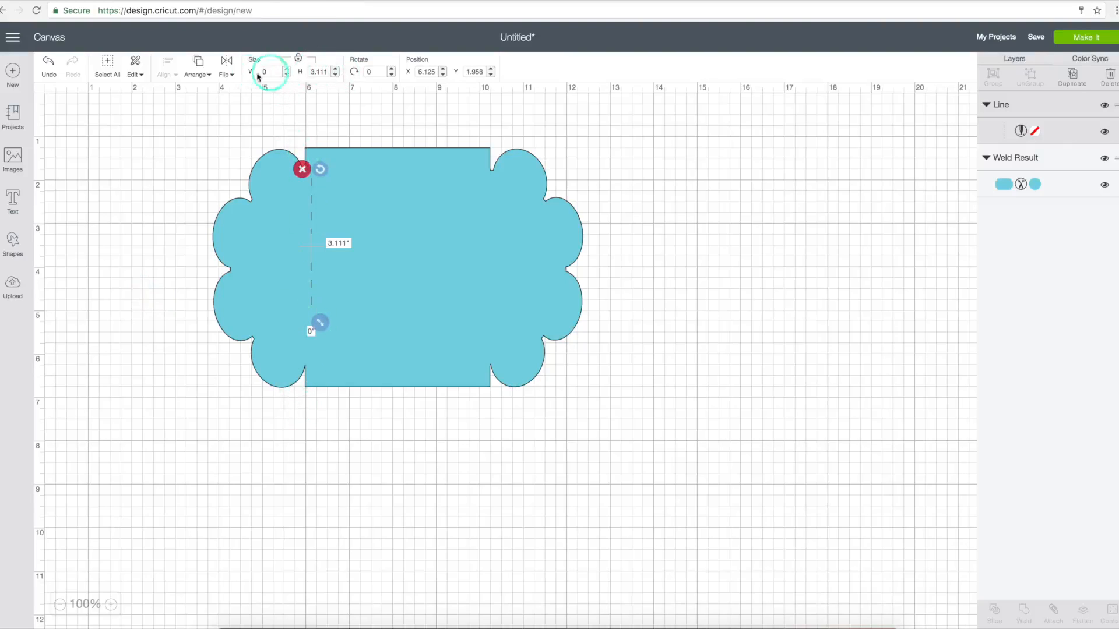
Set the score line's height to 5.5 inches and place it along the left fold at about X 5.99 and Y 1.28
left_click_drag(327, 72, 317, 73)
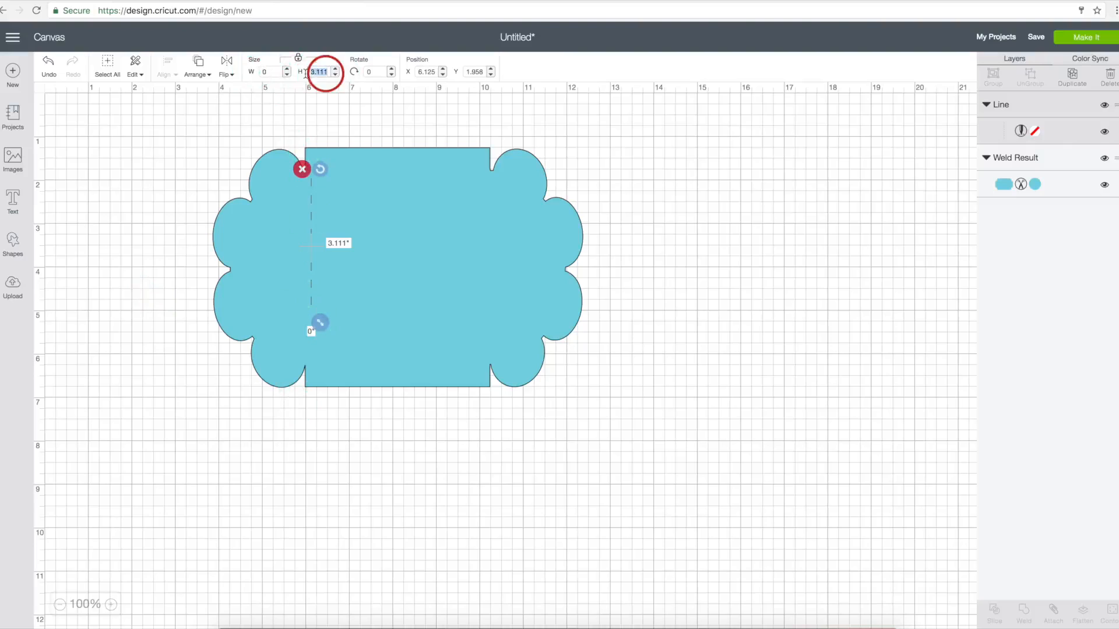
type("5")
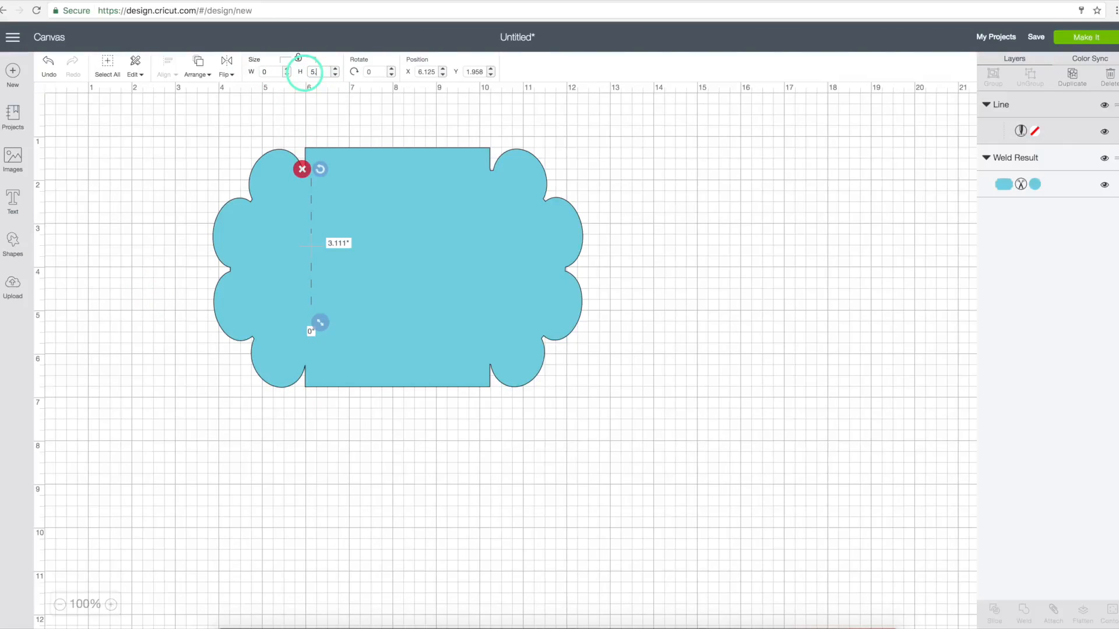
type(".5")
key("Return")
left_click(321, 323)
left_click_drag(309, 332, 305, 306)
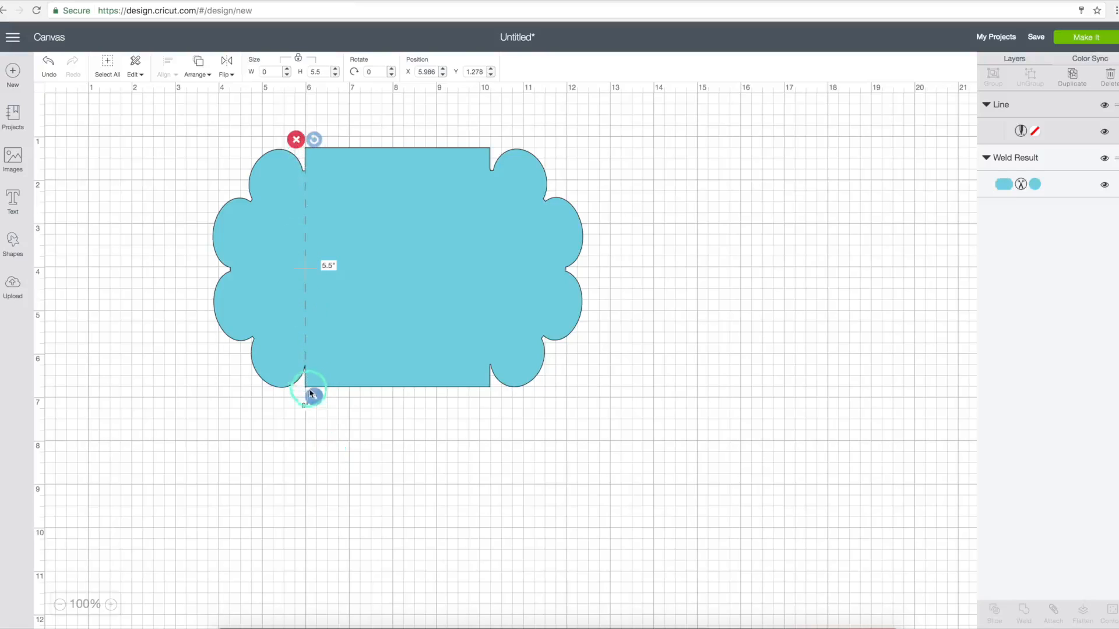
Shorten the score line to about 4.49 inches and centre it between the left notches at about X 5.99 and Y 1.79
left_click_drag(313, 397, 309, 355)
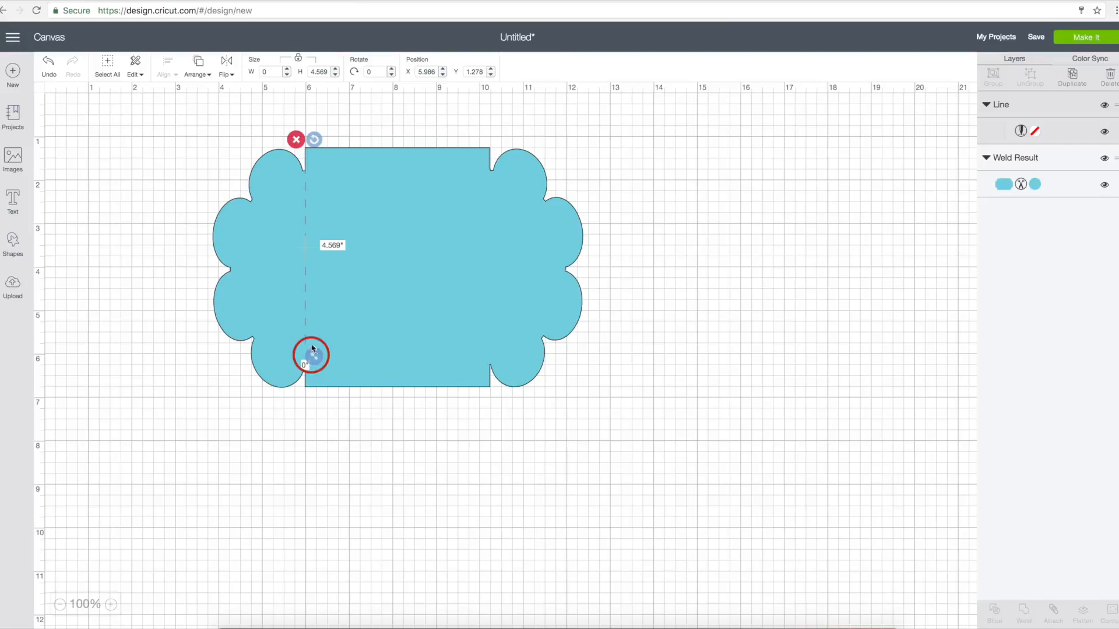
left_click(305, 282)
left_click_drag(305, 281, 306, 289)
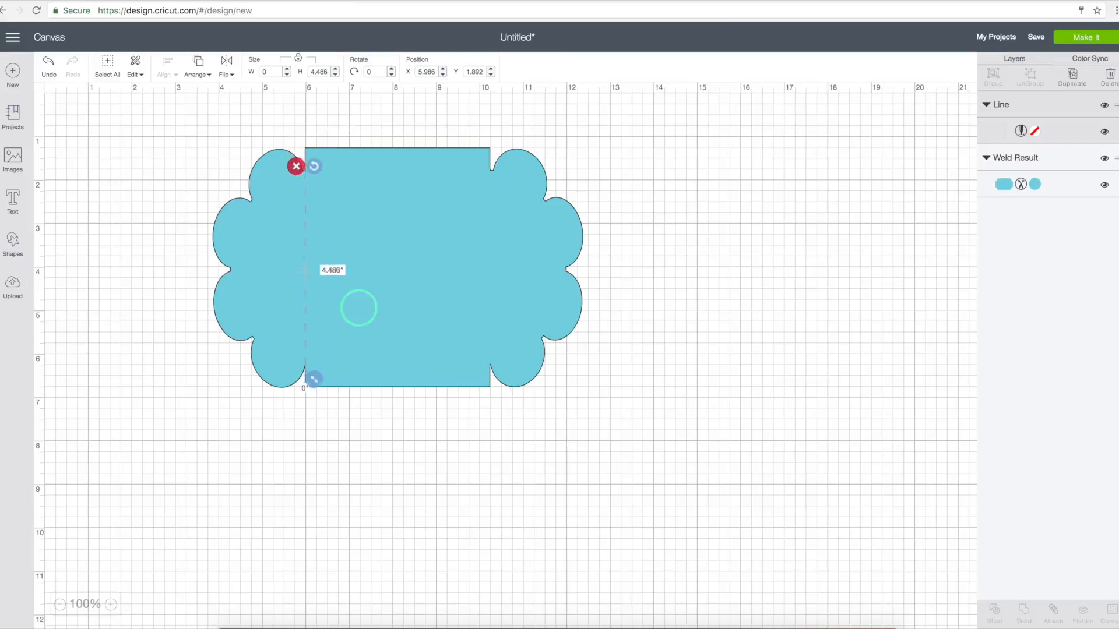
key("Up")
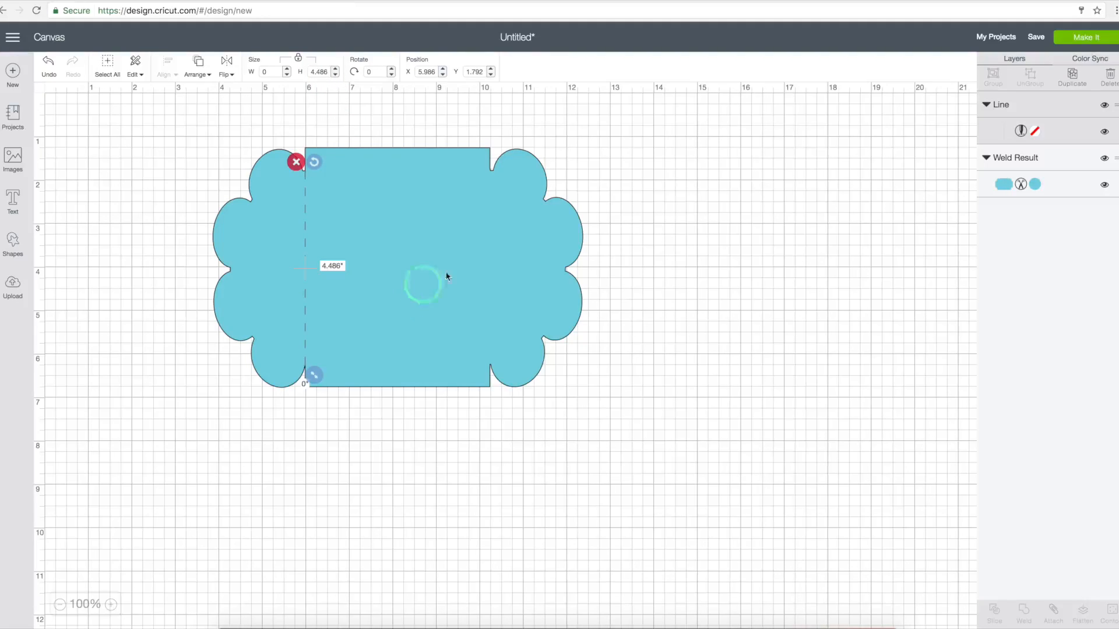
Duplicate the score line and move the copy off the card to about X 14.76 and Y 1.38
left_click(1074, 83)
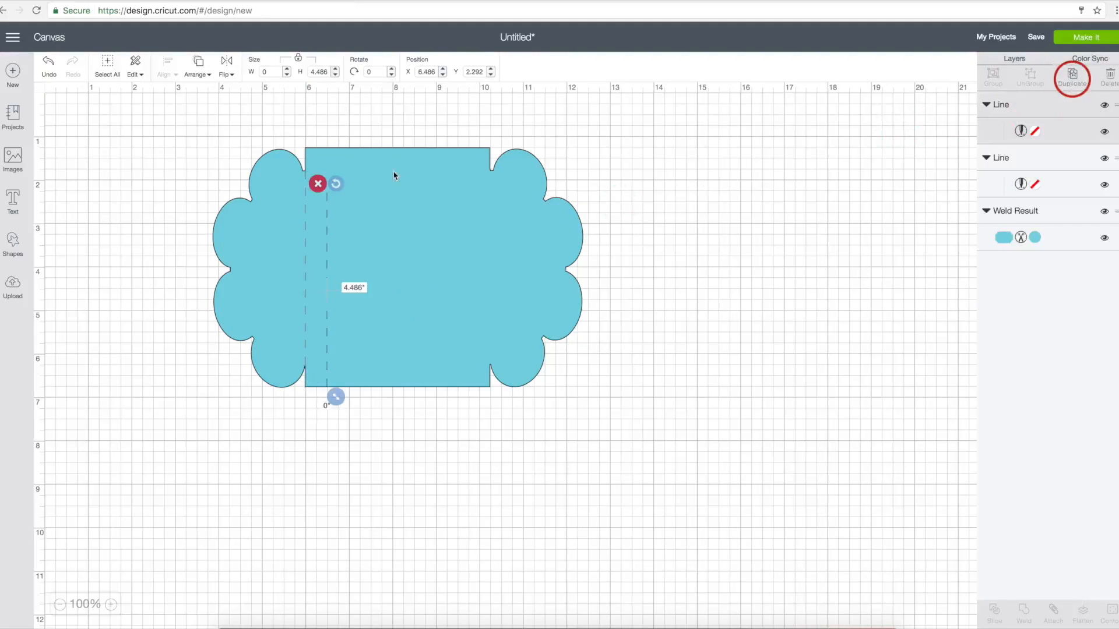
left_click_drag(328, 235, 689, 196)
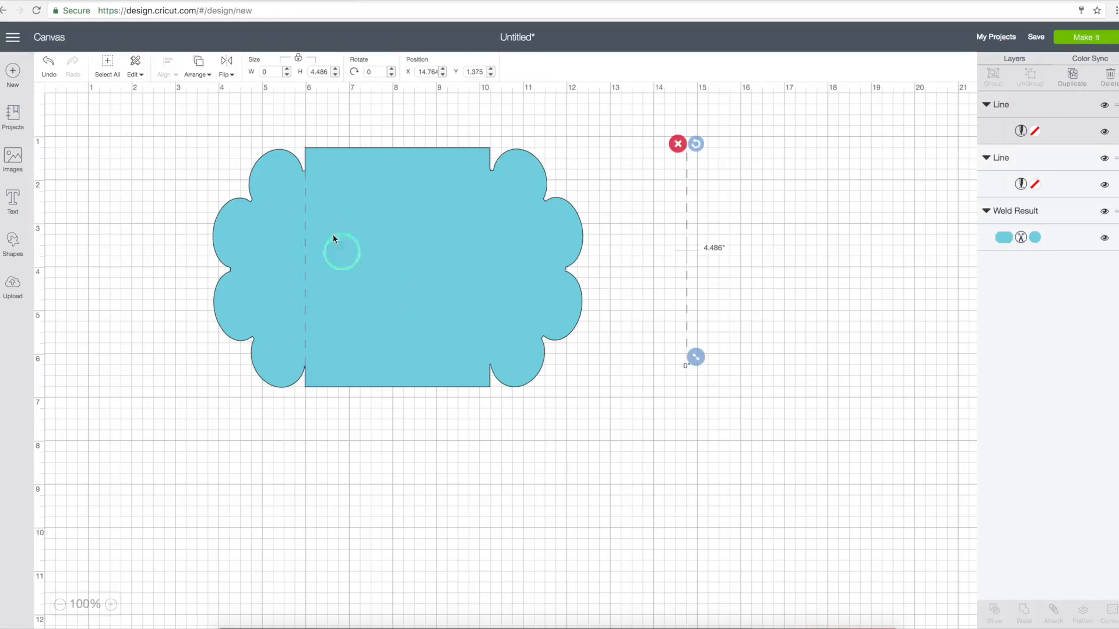
Select the left-fold score line together with the card shape, attach them and clear the selection
left_click(306, 260)
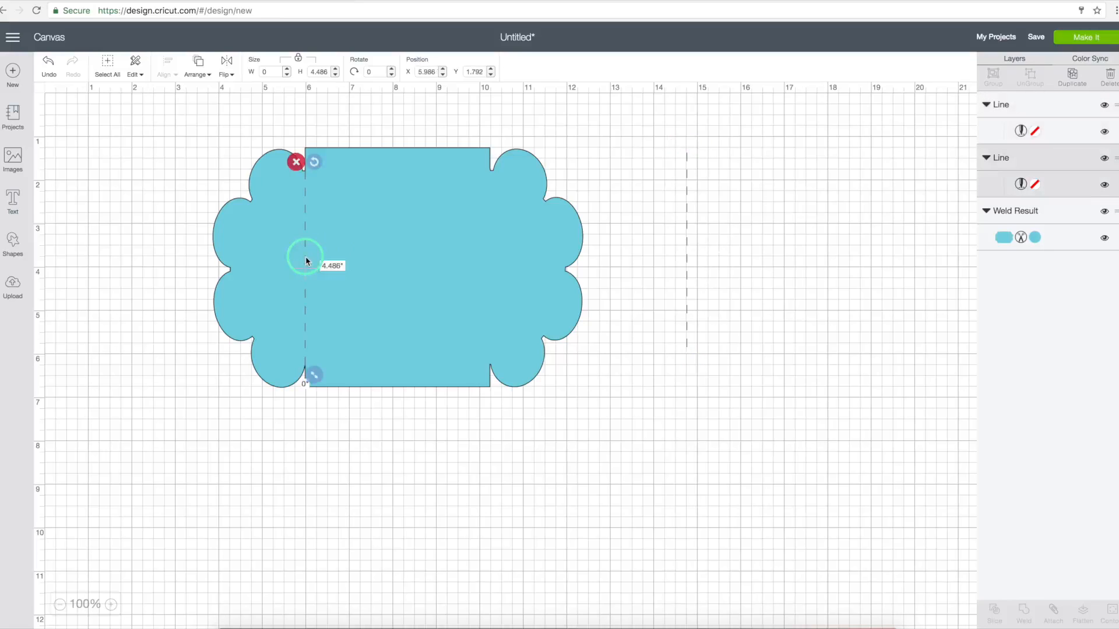
left_click(394, 218)
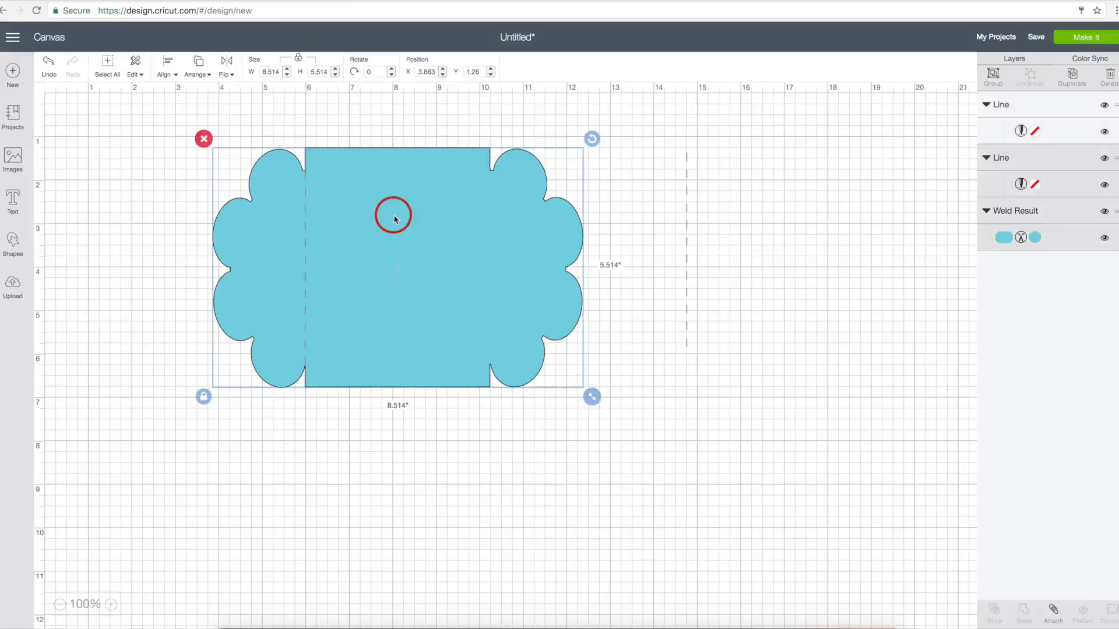
left_click(1054, 611)
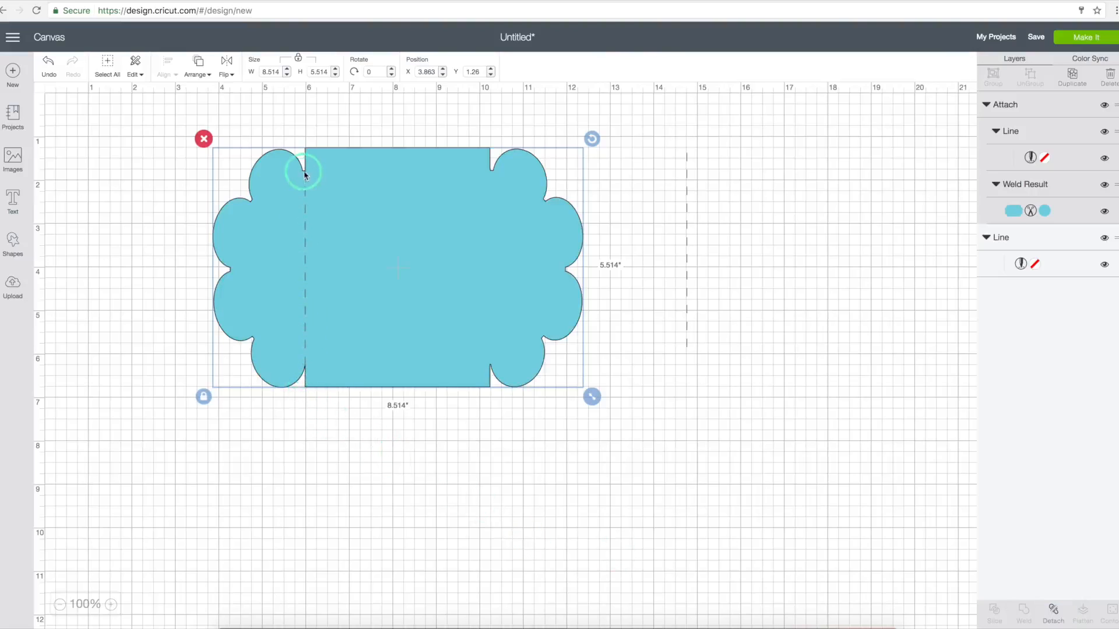
left_click(335, 437)
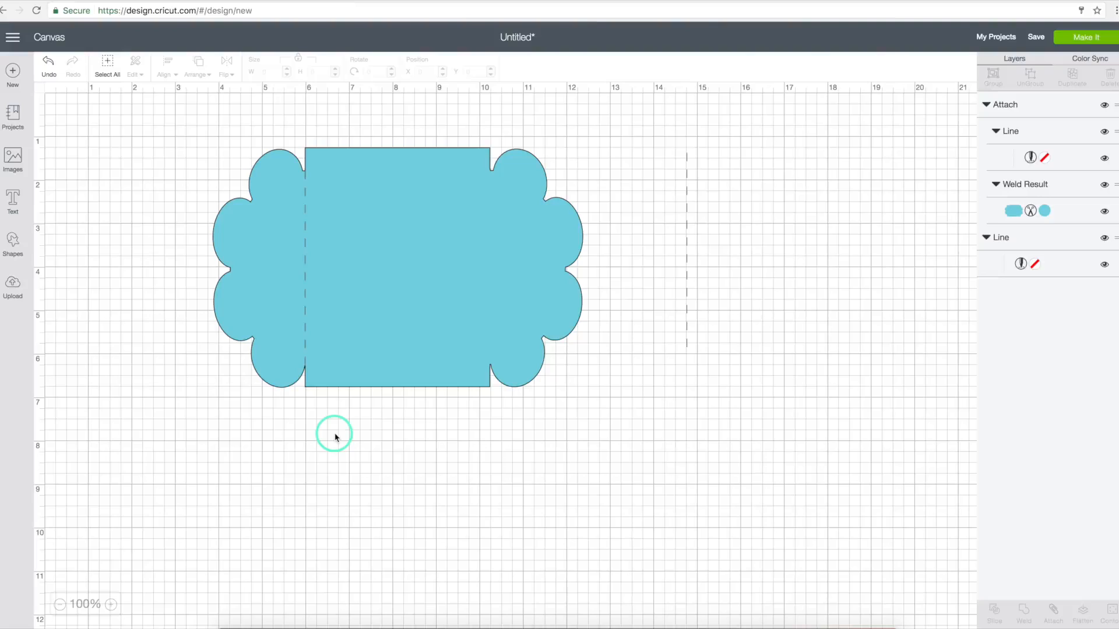
Move the spare score line near the card's right fold, at about X 10.1 and Y 1.64, and bring it to the front
left_click(688, 272)
left_click_drag(688, 272, 485, 284)
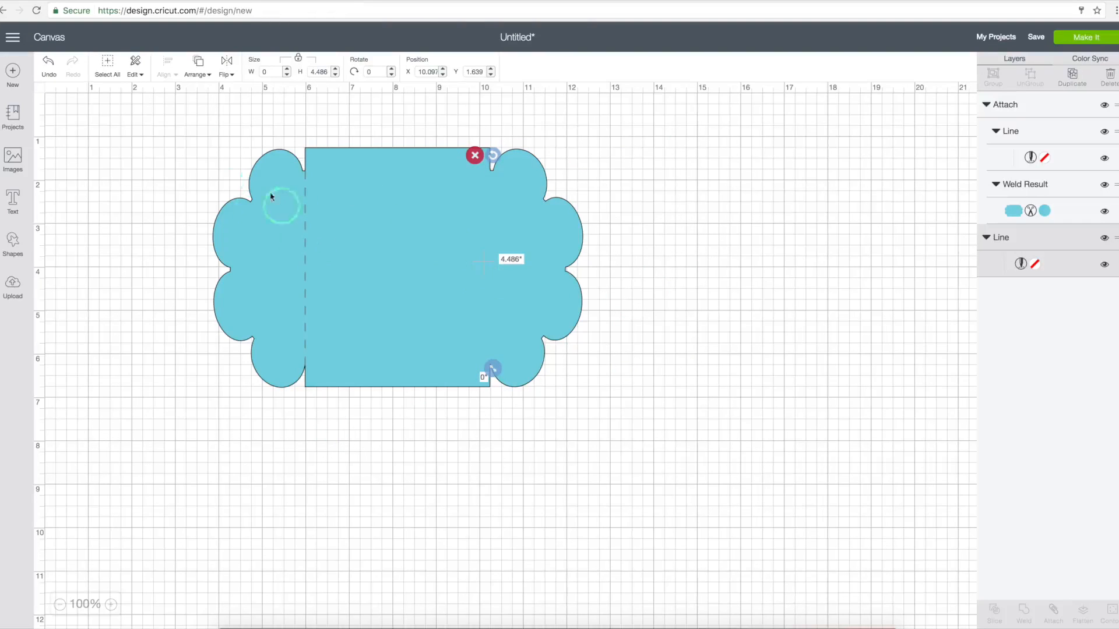
left_click(201, 76)
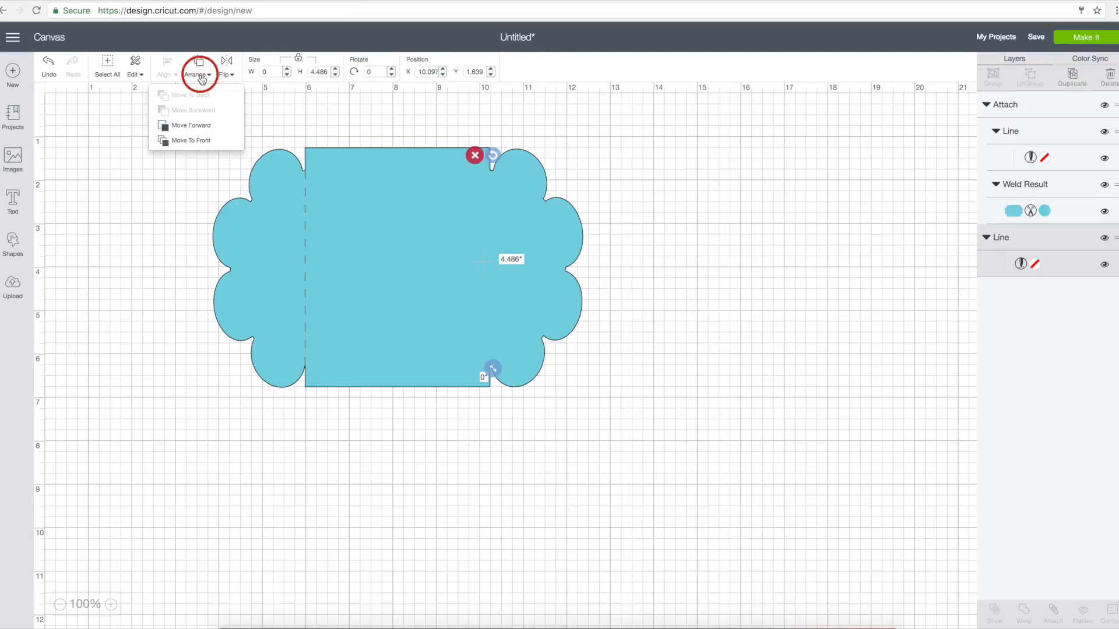
left_click(194, 141)
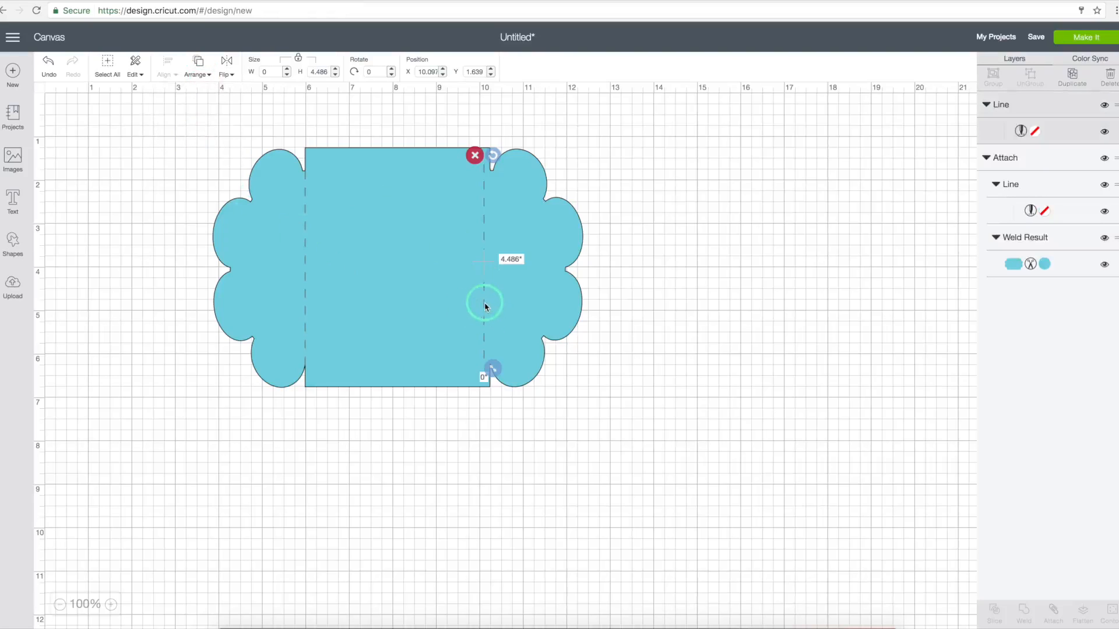
Align the spare score line with the right fold at about X 10.24 and Y 1.74, and attach it to the card
left_click_drag(484, 304, 490, 309)
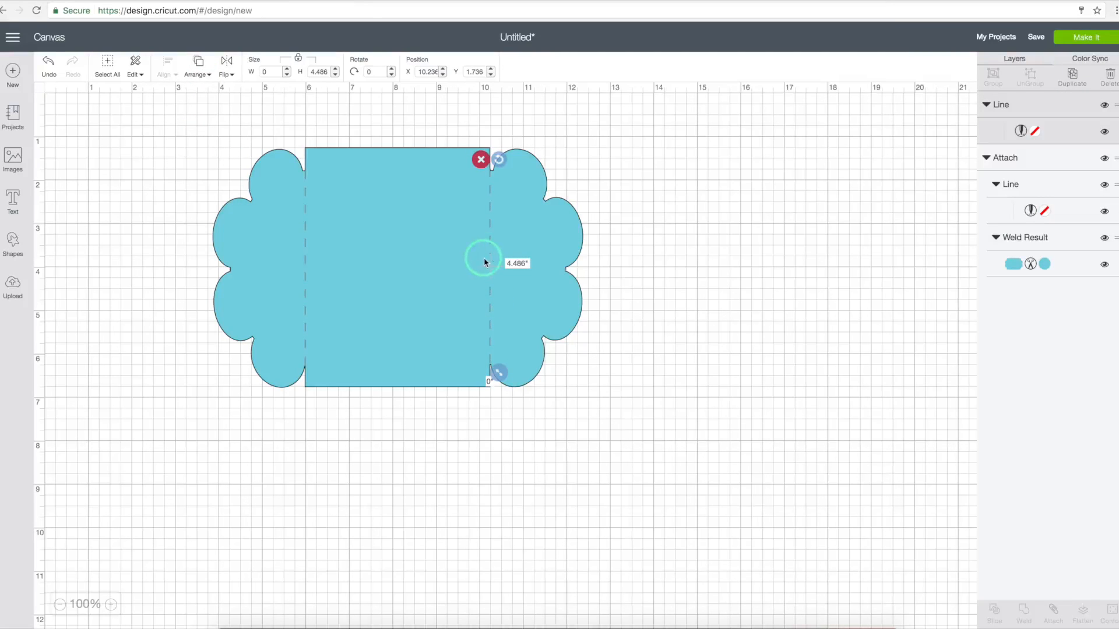
left_click(382, 241)
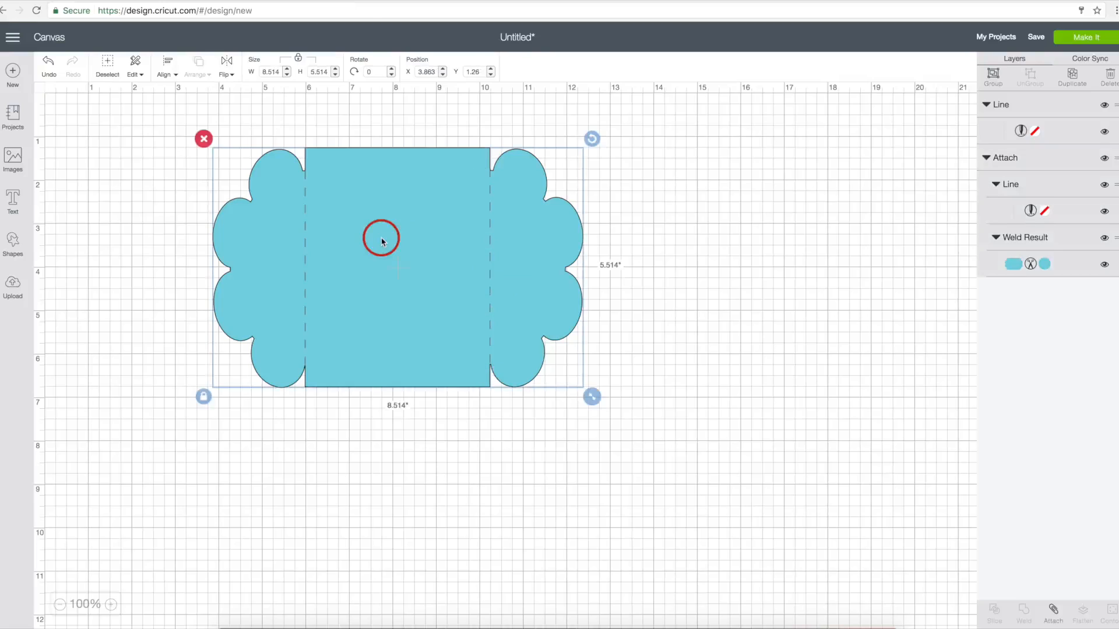
left_click(1052, 613)
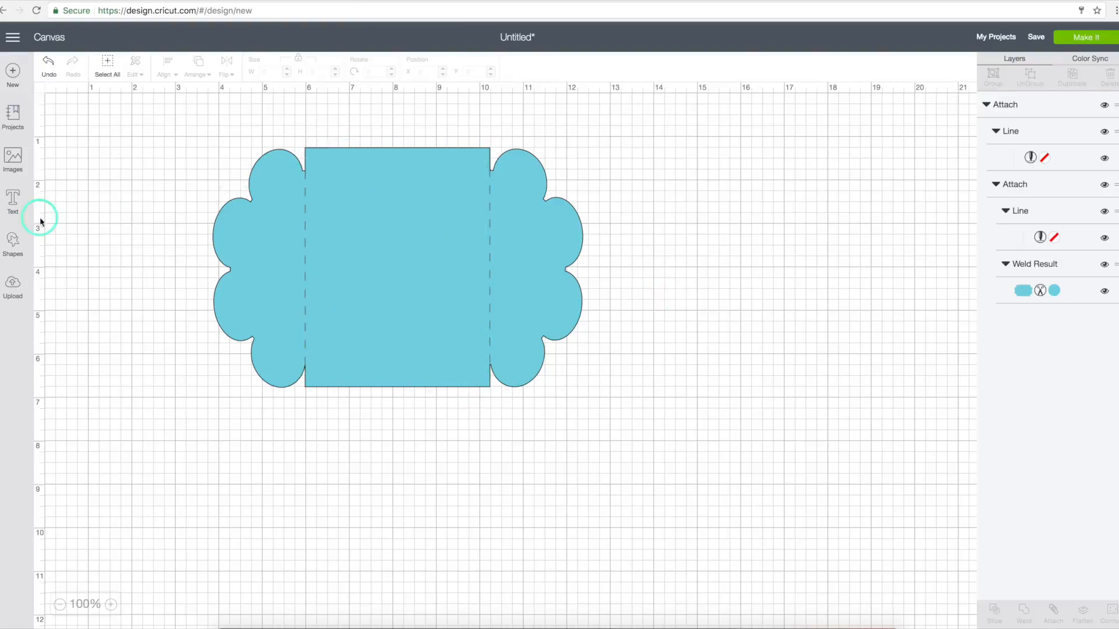
Insert a square, shift the card to make room, and place the square beside it at about X 10.53 and Y 1.21
left_click(13, 241)
left_click(60, 199)
left_click_drag(250, 257, 697, 252)
left_click_drag(517, 252, 382, 238)
left_click_drag(714, 266, 603, 202)
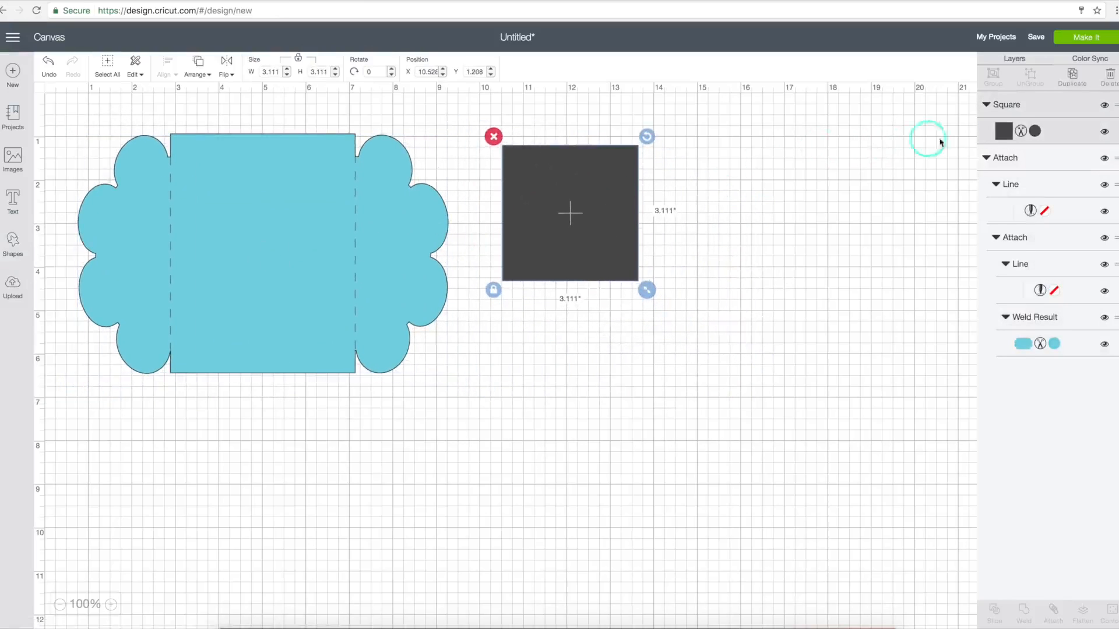
Recolour the square white (#FFFFFF) and clear the selection
left_click(1009, 134)
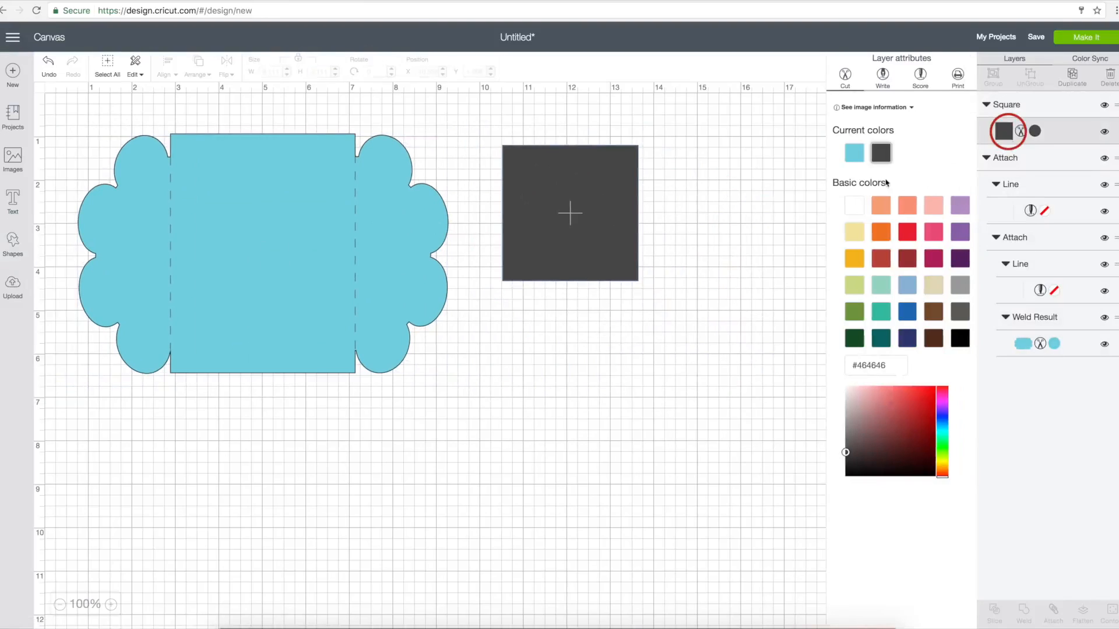
left_click(857, 209)
left_click(620, 329)
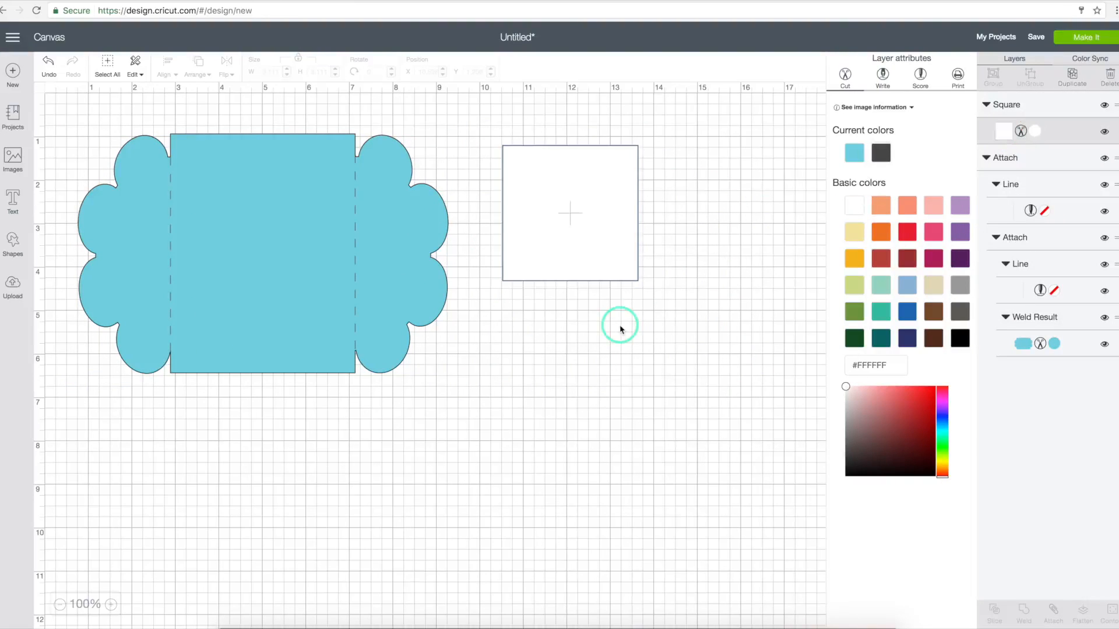
left_click(221, 144)
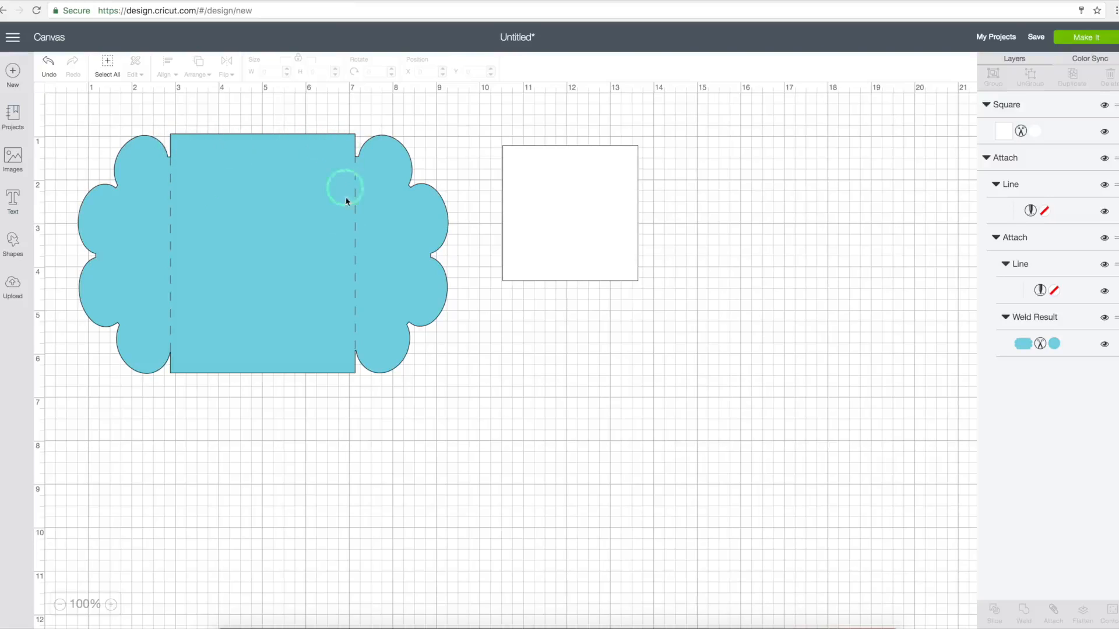
Unlock the white square's proportions and set its size to 4 inches wide by 5.25 inches high
left_click(560, 268)
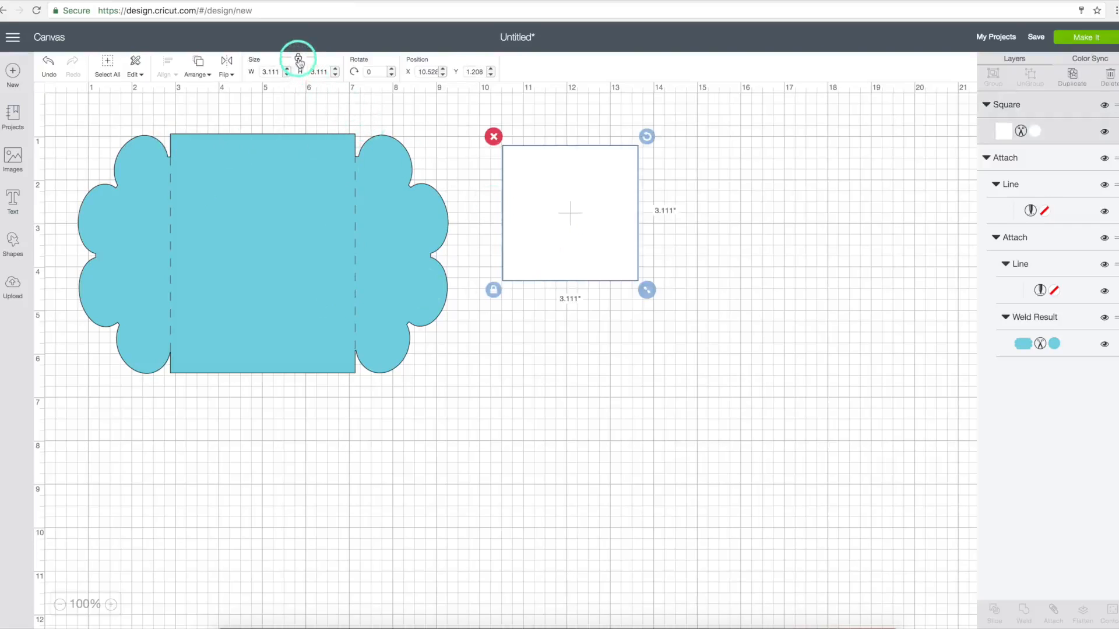
left_click(299, 61)
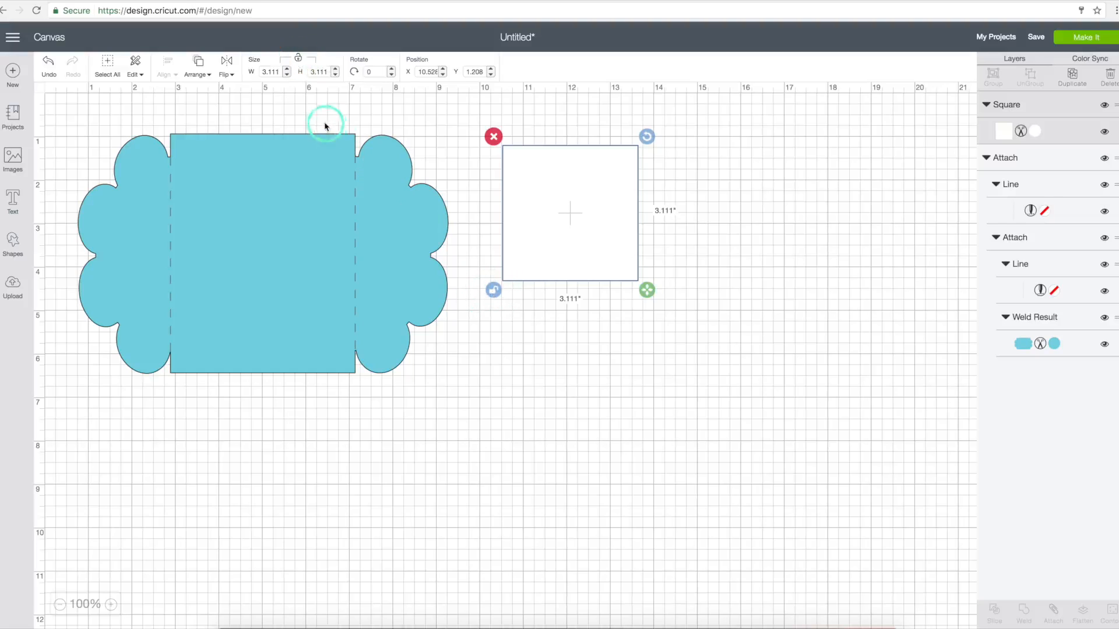
left_click(256, 72)
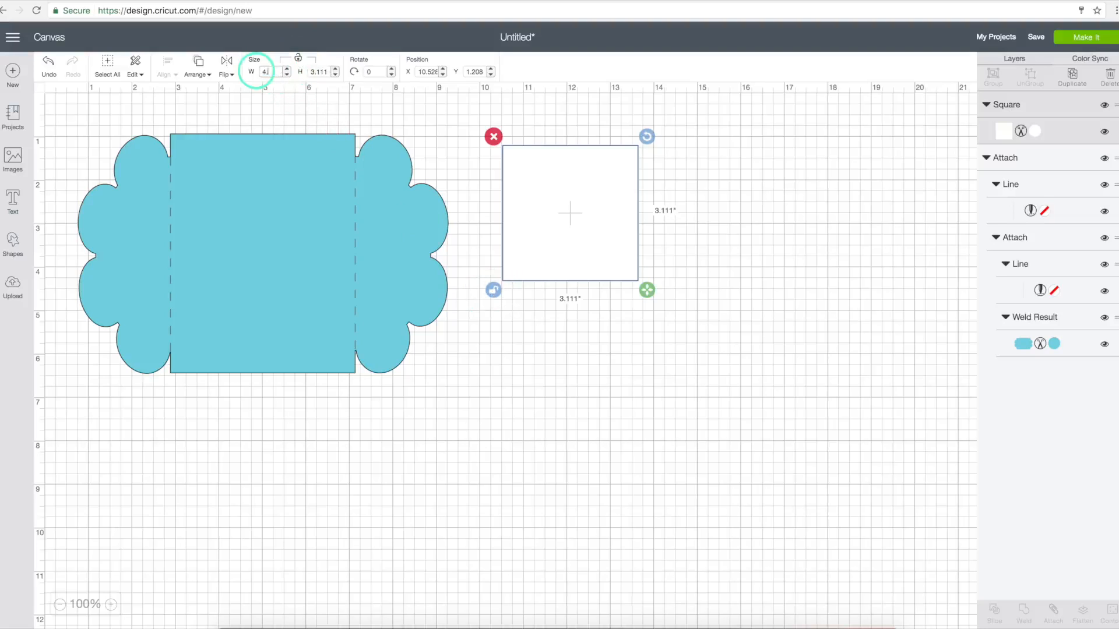
type("4")
left_click(325, 72)
type("5.25")
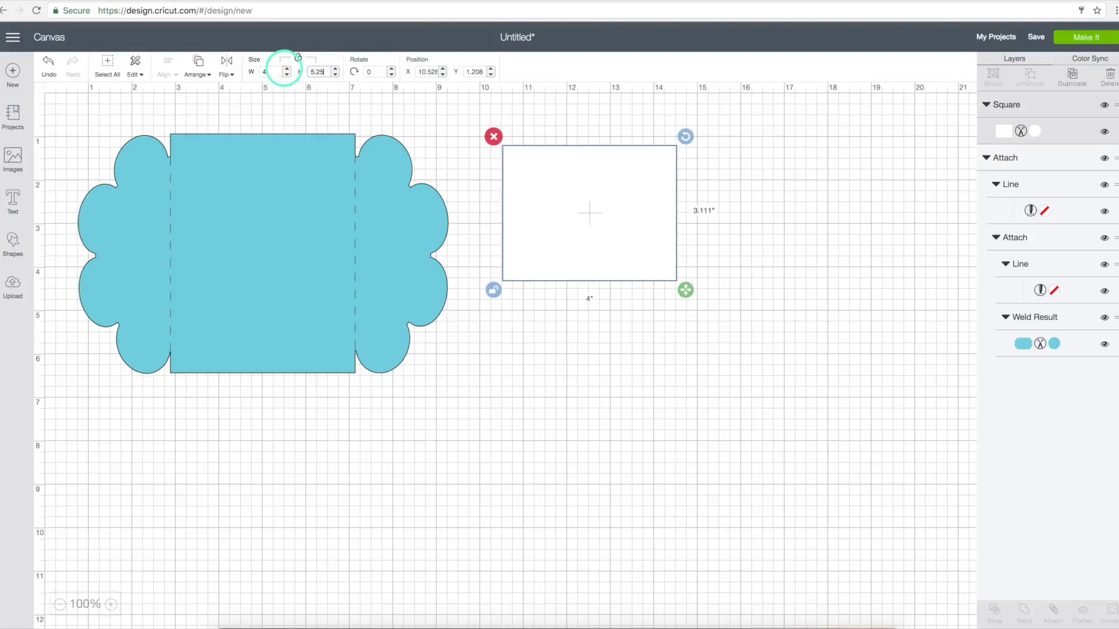
key("Return")
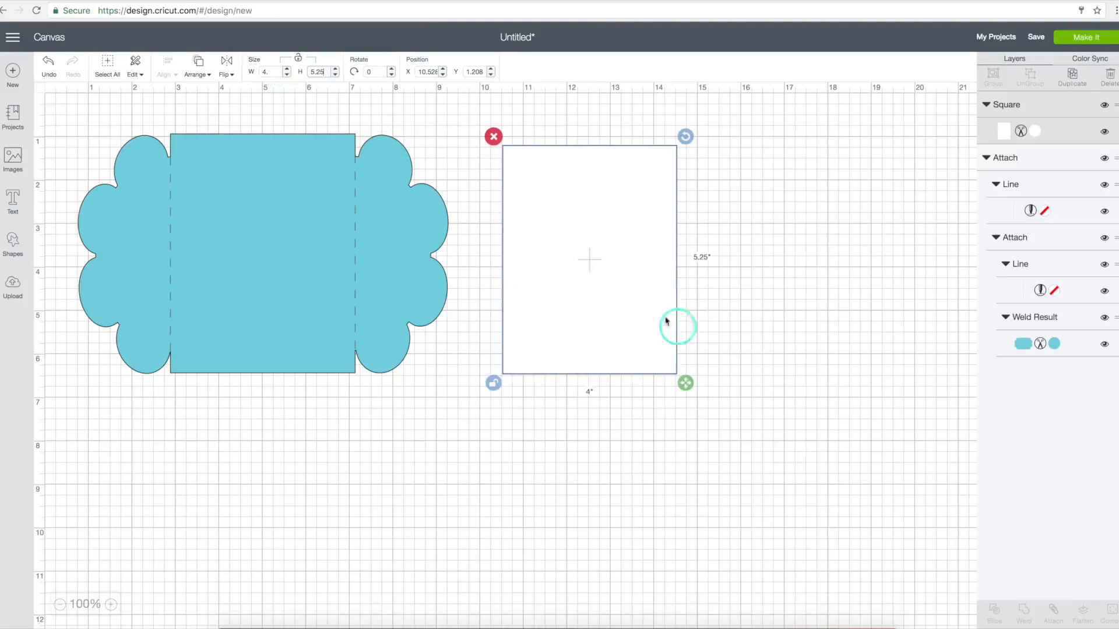
Test the white rectangle's fit over the card's centre panel, and move it beside the card at about X 11.40 and Y 1.36
left_click_drag(644, 367, 318, 364)
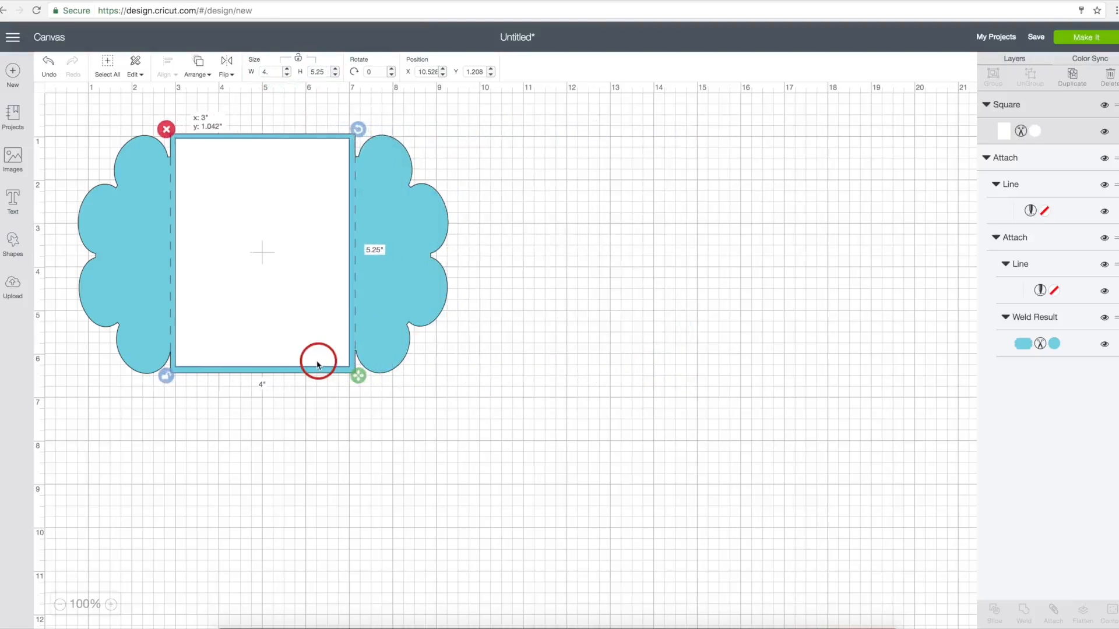
left_click(334, 472)
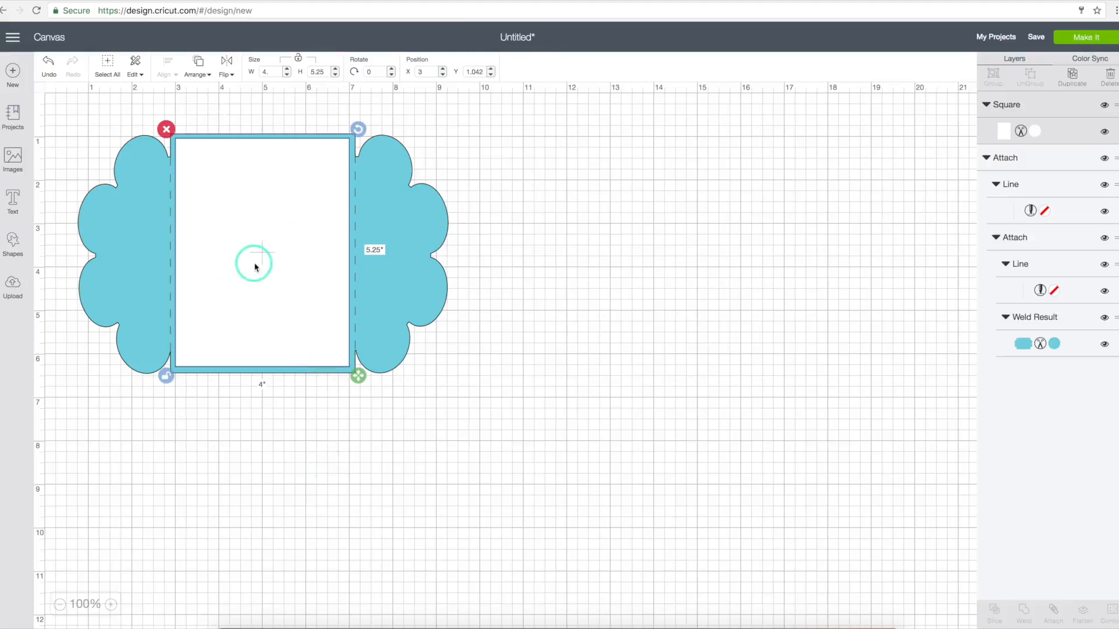
left_click_drag(254, 267, 620, 282)
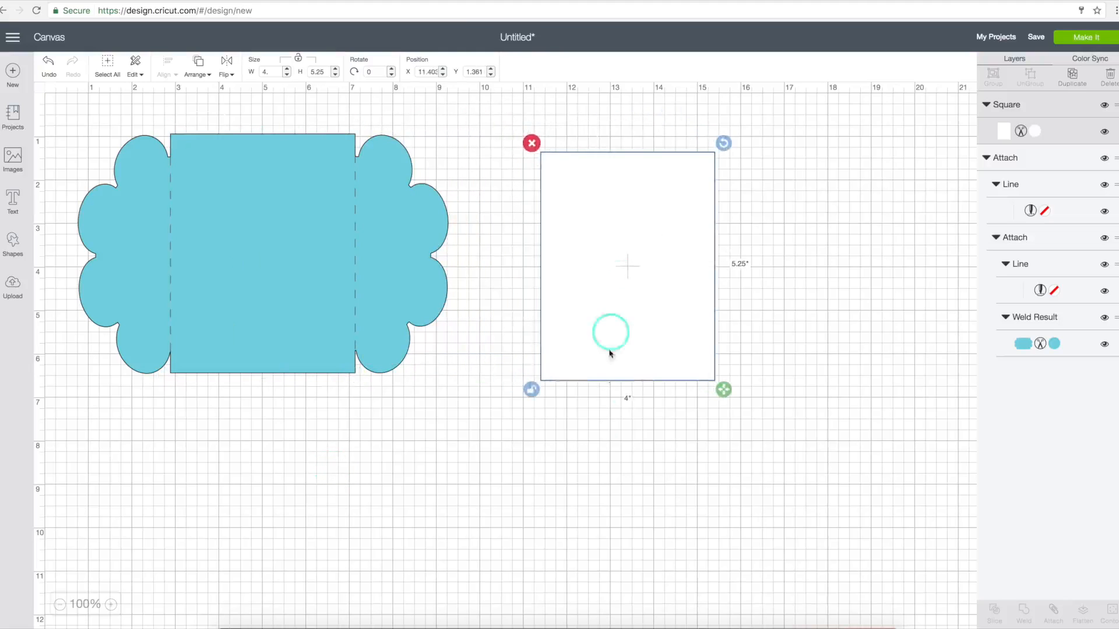
left_click(600, 448)
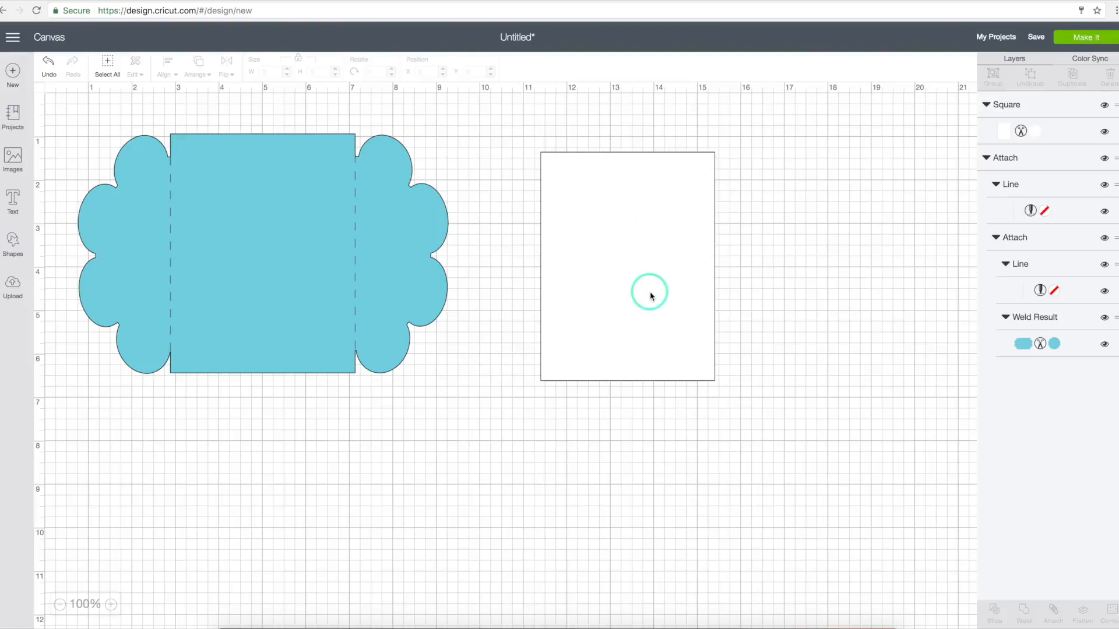
Add the text "You're Invited" and move it over the upper part of the white rectangle, at about X 9.39 and Y 1.56
left_click(13, 202)
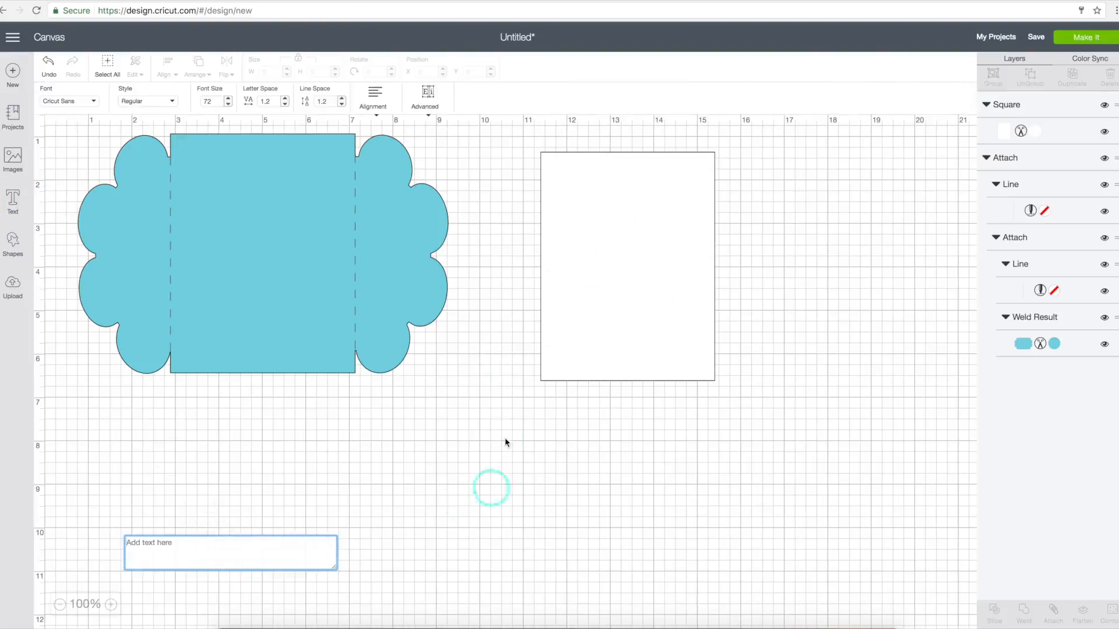
type("You")
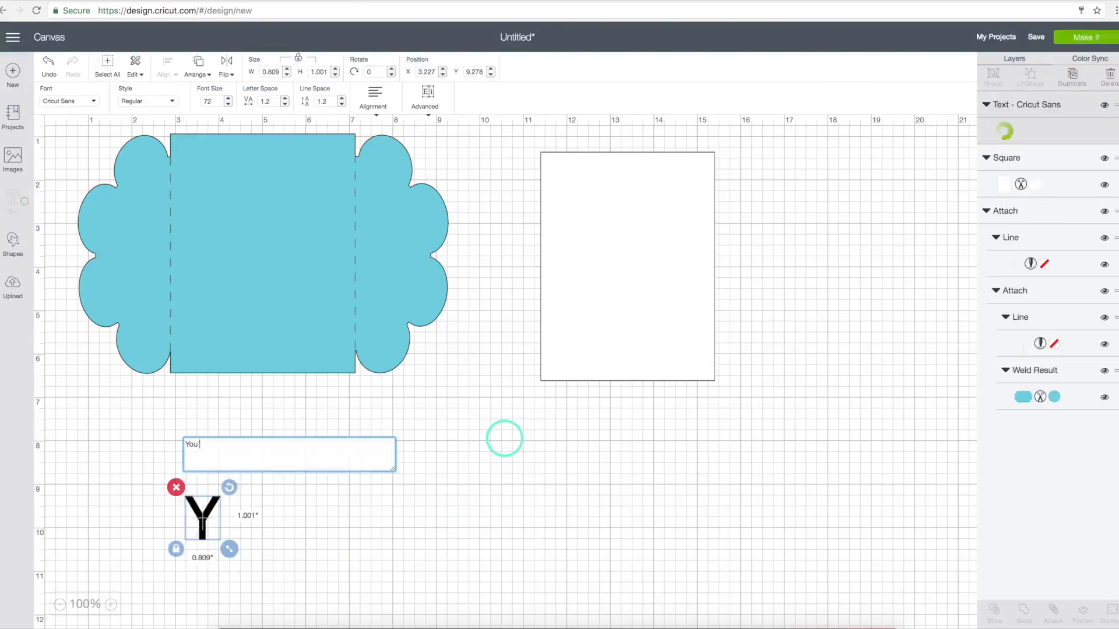
type("'re Invited")
left_click(324, 525)
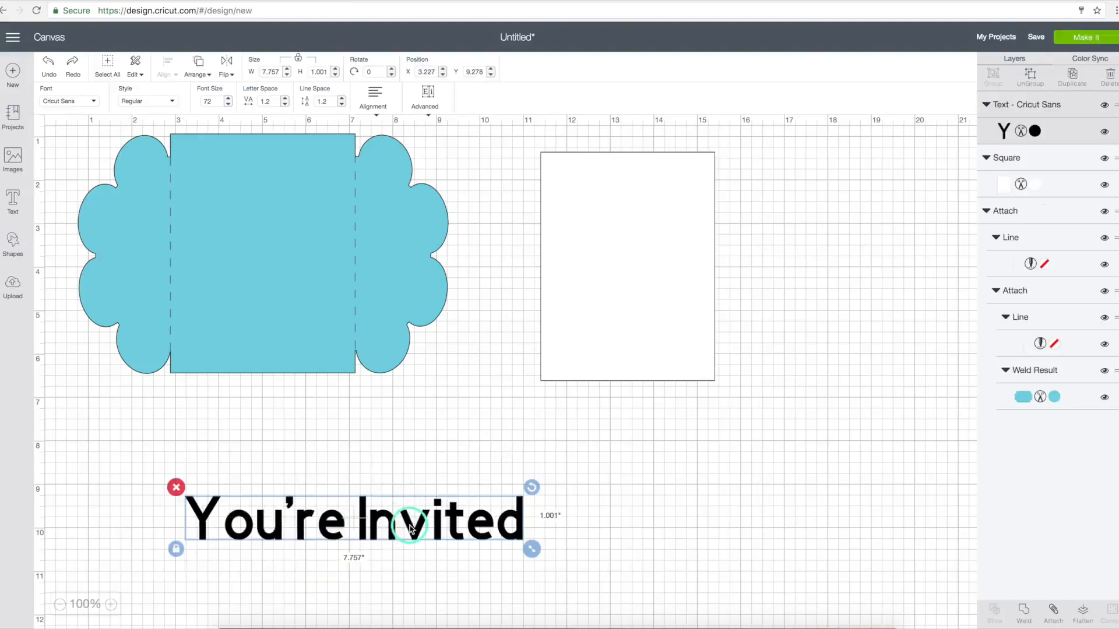
left_click_drag(410, 529, 679, 192)
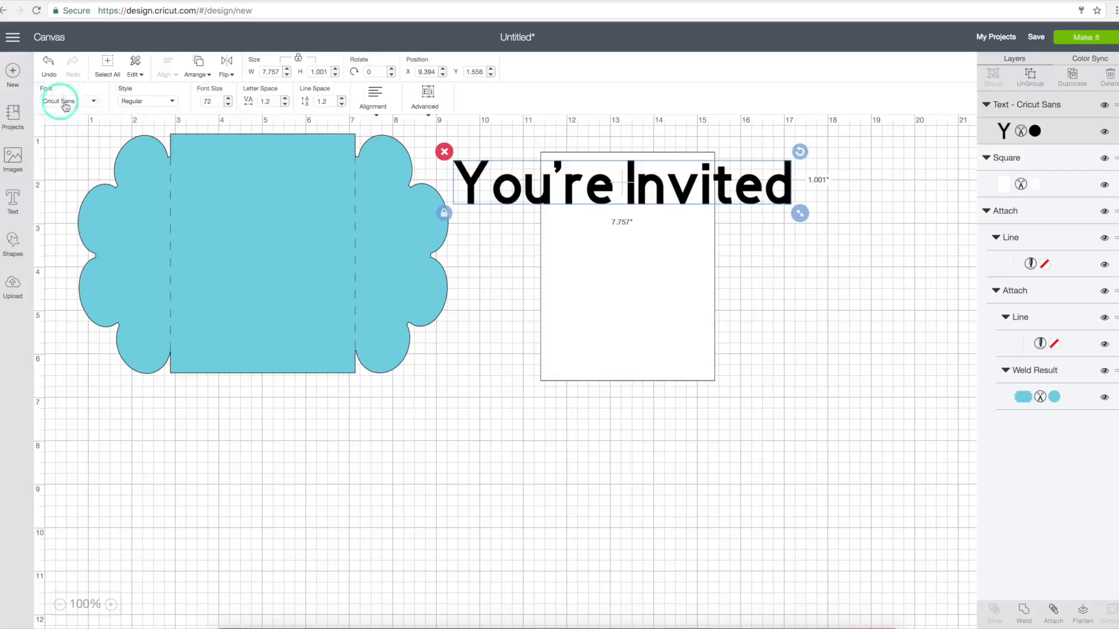
Browse the available fonts for the "You're Invited" text and filter the list to Writing fonts
left_click(95, 103)
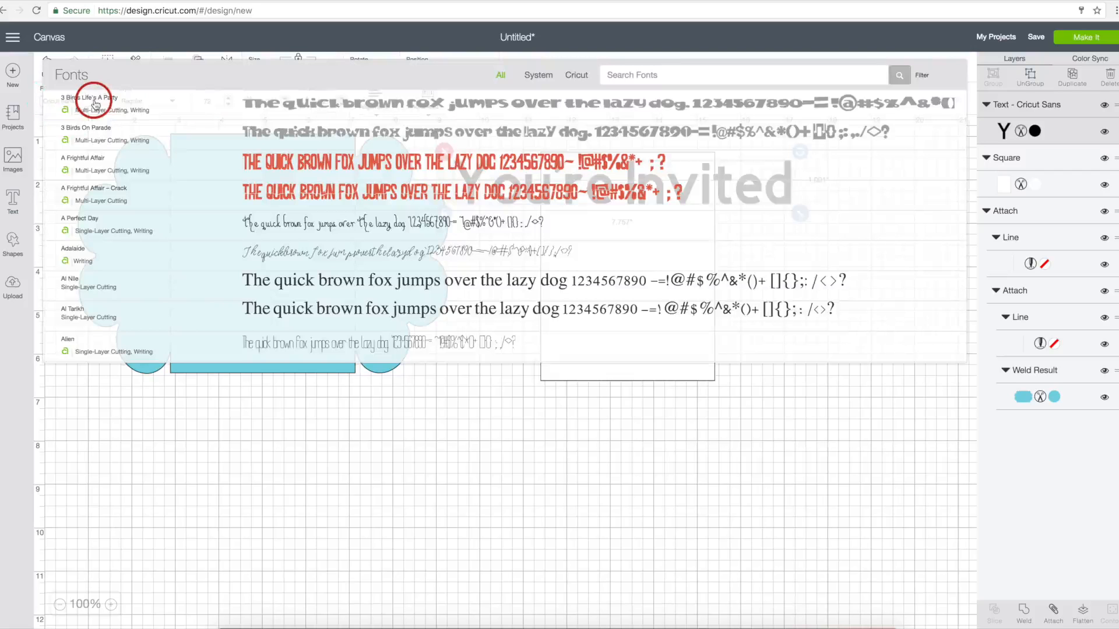
scroll(379, 274, "down", 10)
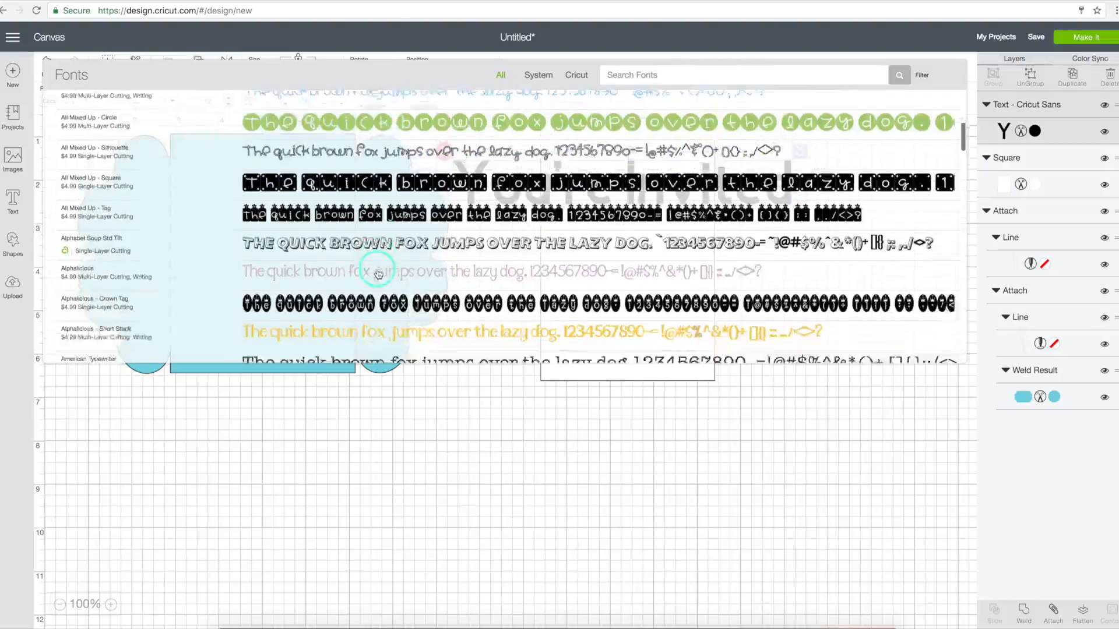
scroll(379, 274, "down", 15)
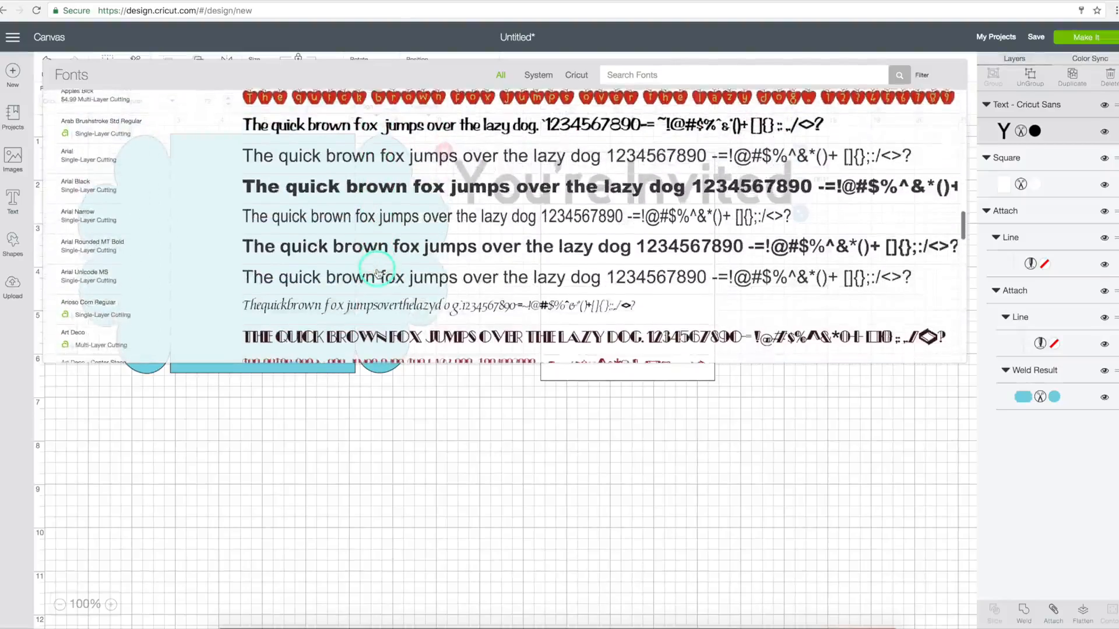
scroll(378, 274, "down", 5)
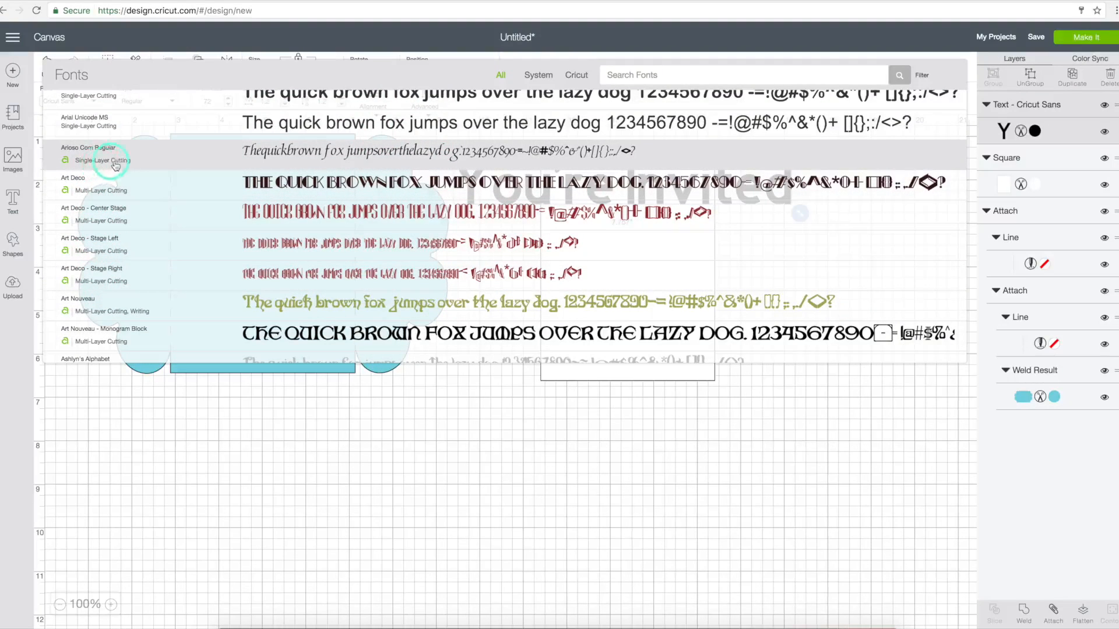
left_click(122, 190)
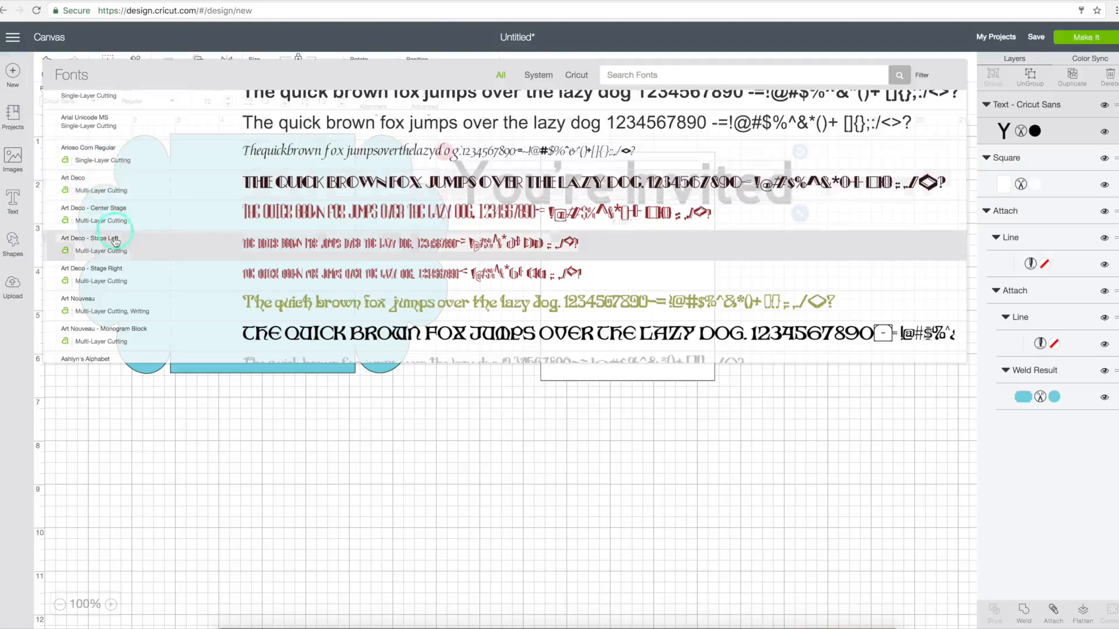
scroll(114, 210, "down", 5)
scroll(115, 240, "down", 6)
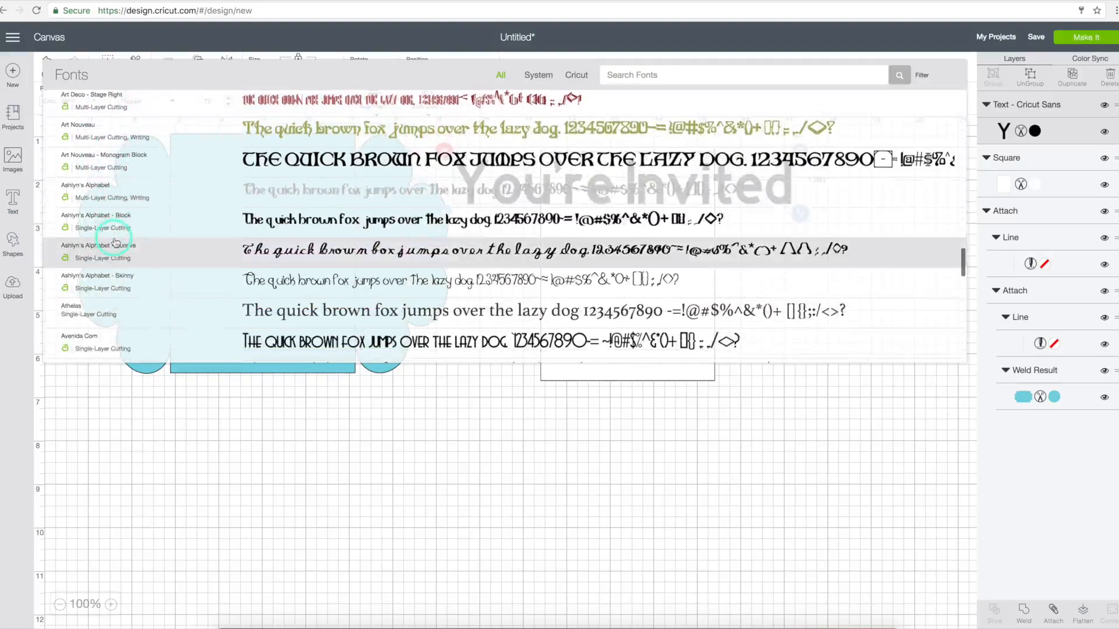
scroll(115, 242, "down", 5)
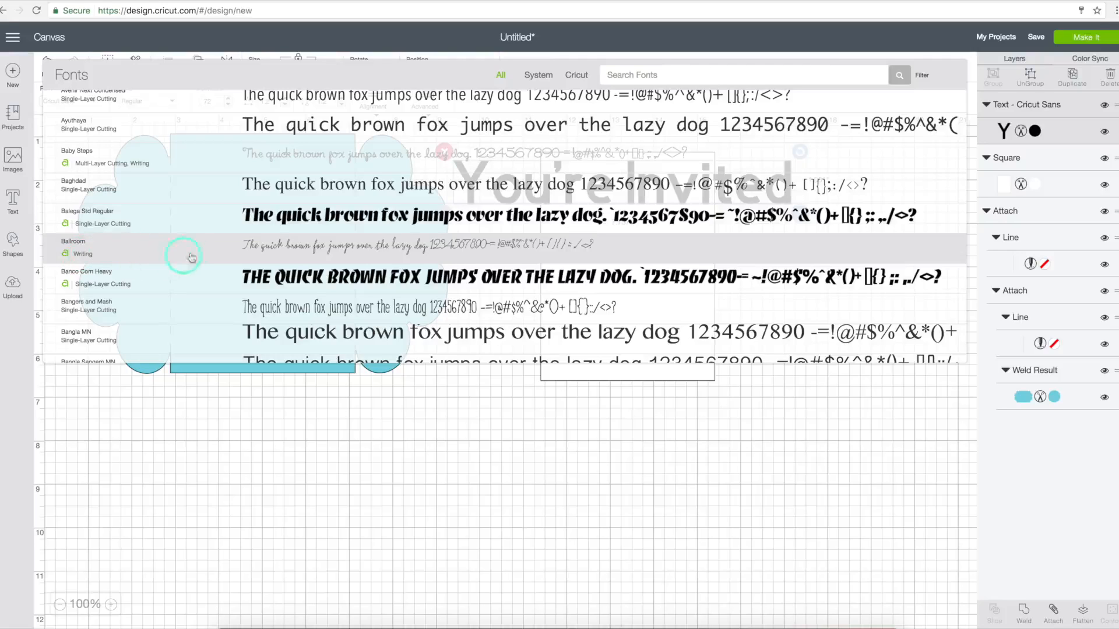
left_click(922, 77)
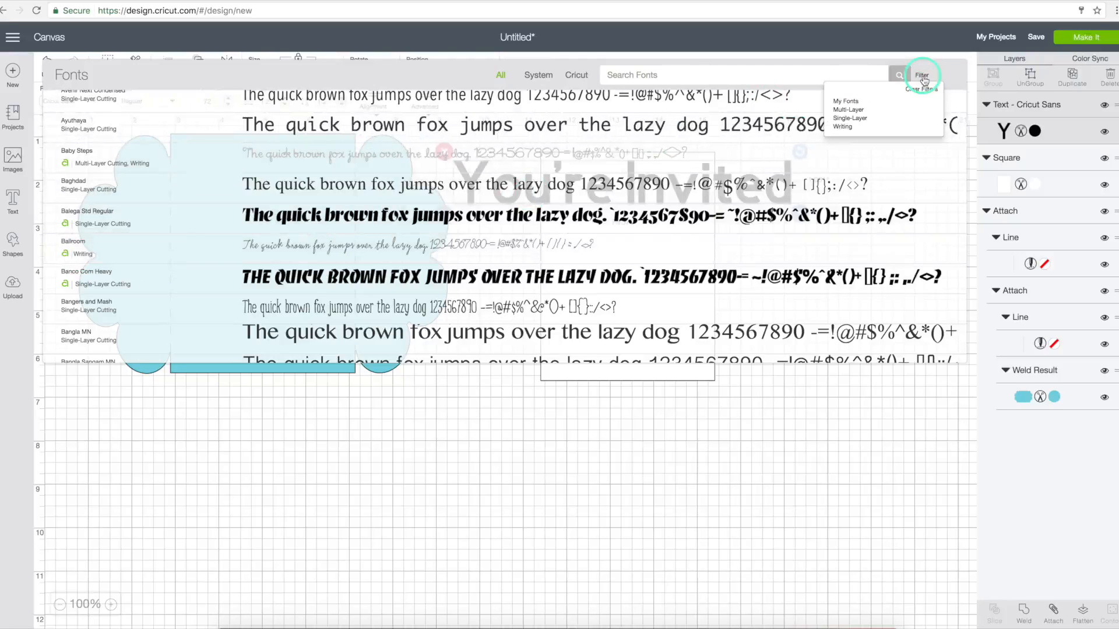
left_click(843, 133)
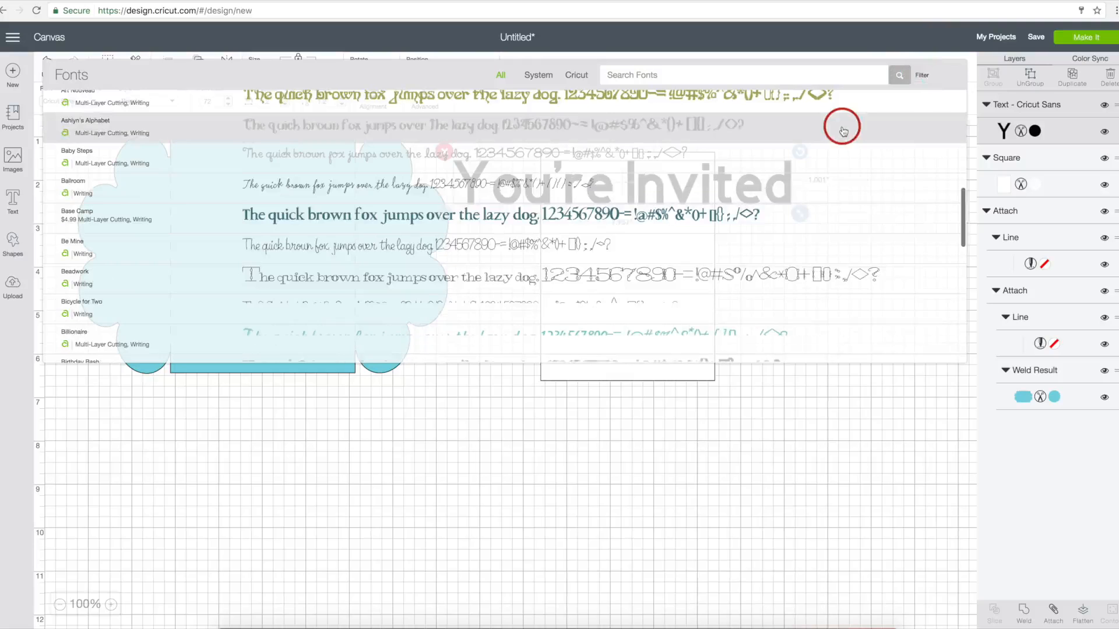
Change the "You're Invited" text to the Beadwork font
scroll(561, 213, "up", 4)
scroll(561, 214, "down", 4)
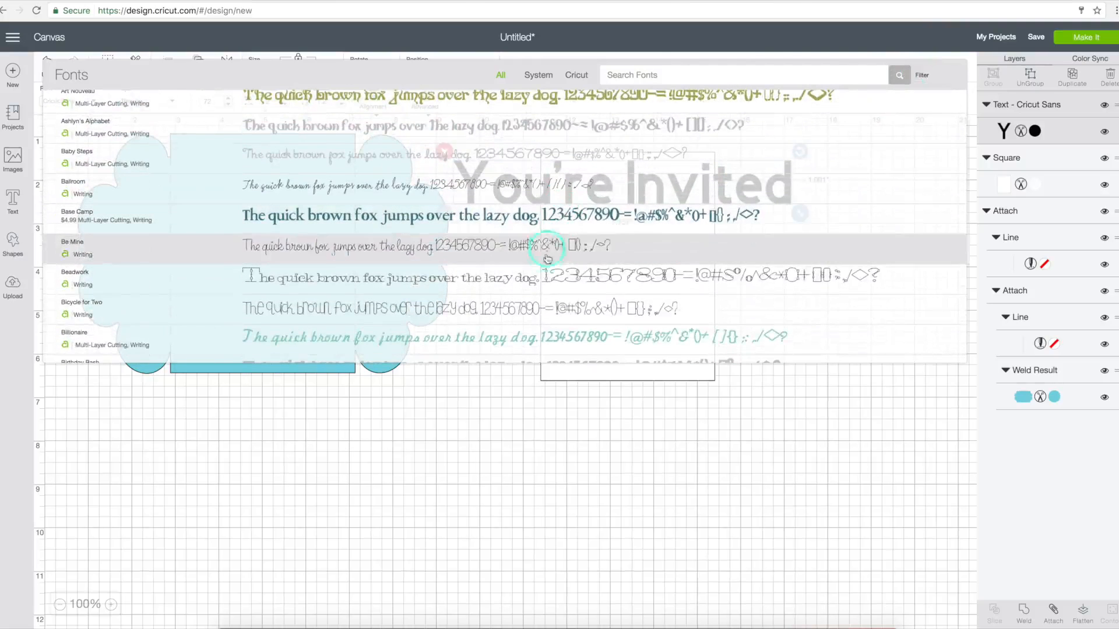
left_click(527, 280)
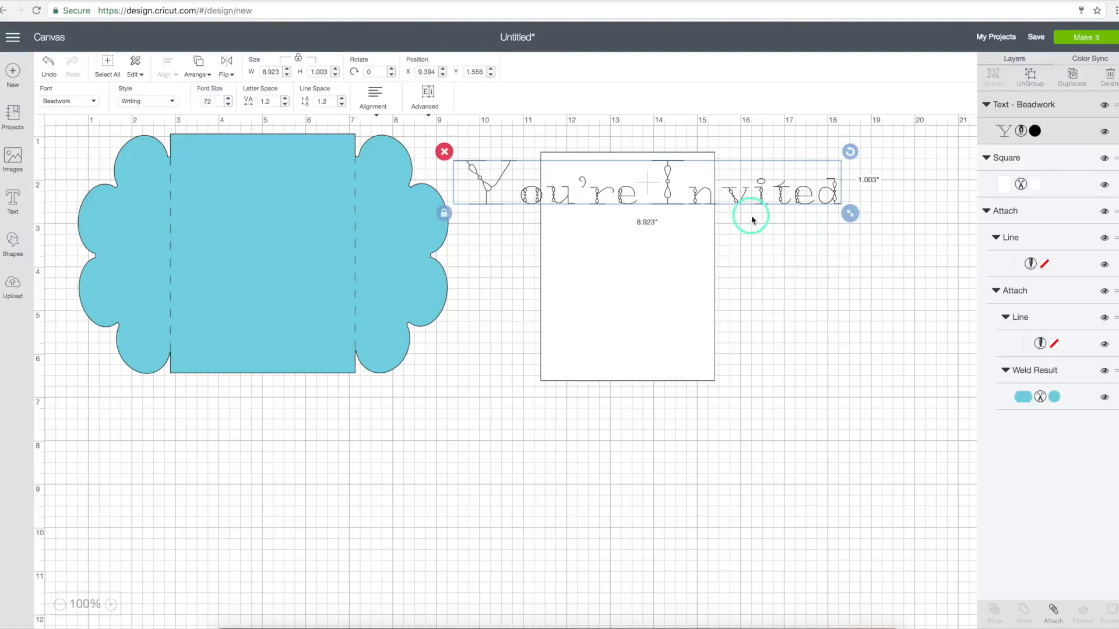
Shrink the text to about 3.65 inches wide and position it within the rectangle's upper edge at about X 11.52 and Y 1.51
left_click_drag(849, 213, 713, 188)
left_click(662, 177)
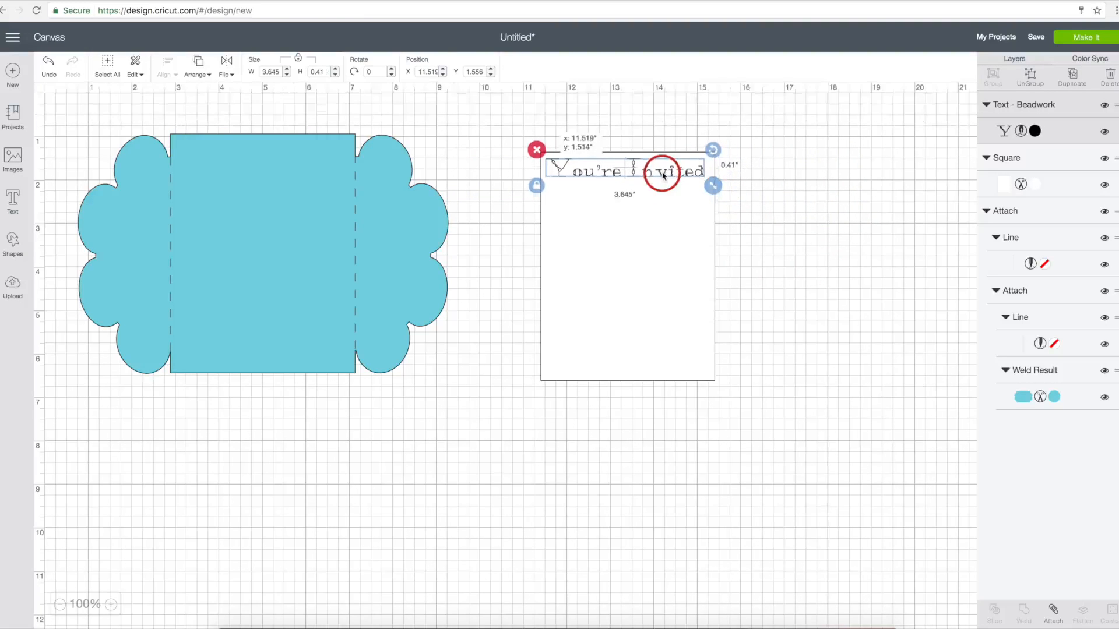
left_click(759, 251)
Change the "You're Invited" text to the Bookmark font
left_click(678, 177)
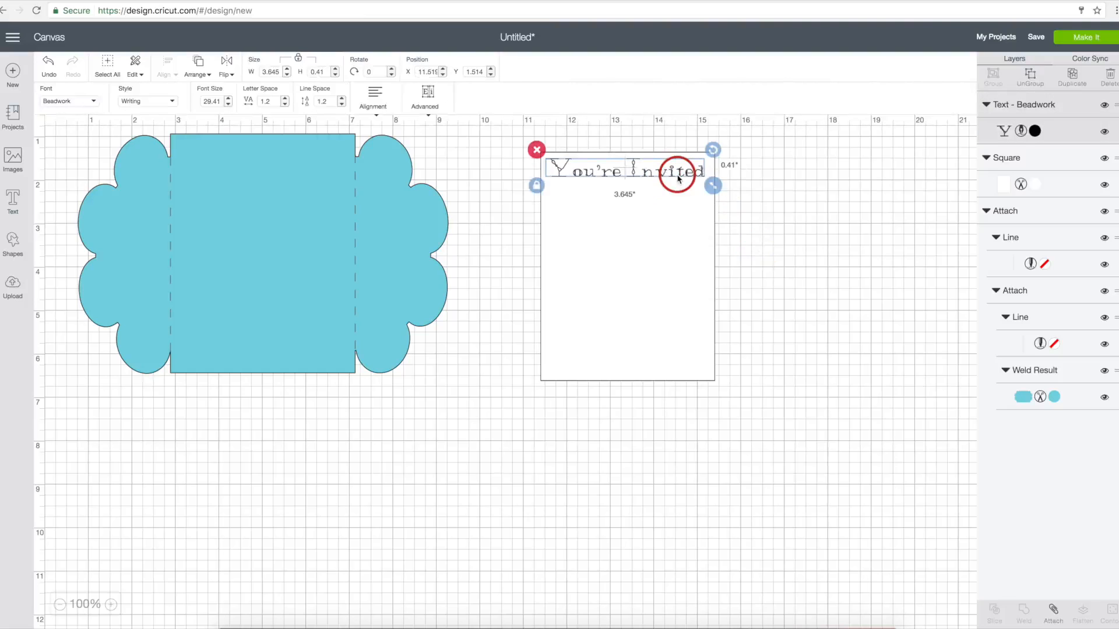
left_click(98, 102)
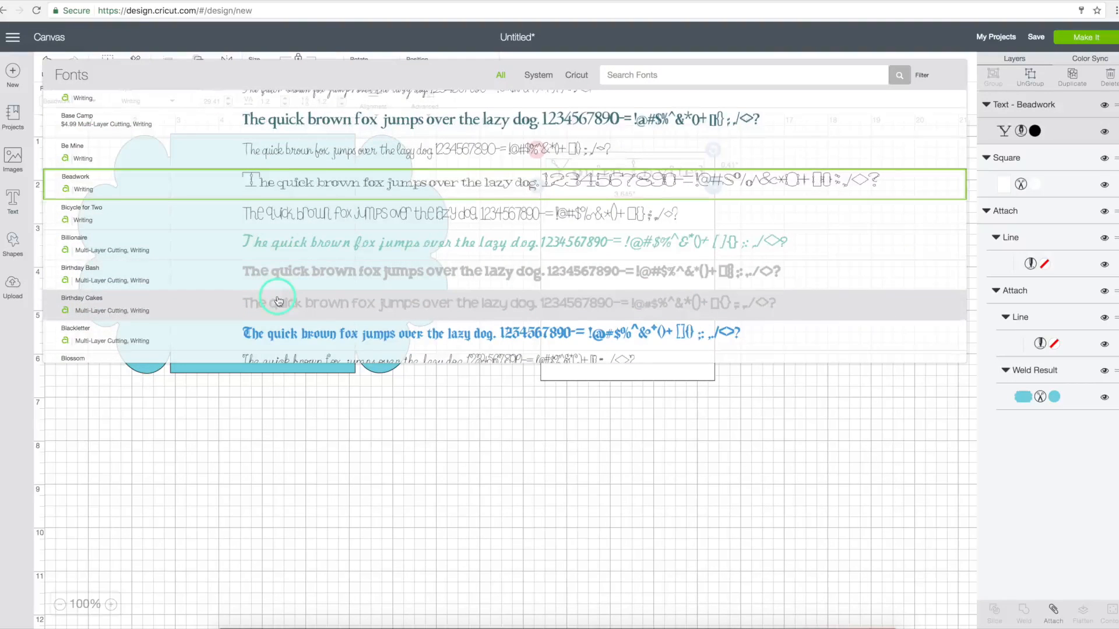
scroll(278, 301, "down", 3)
scroll(278, 301, "down", 3)
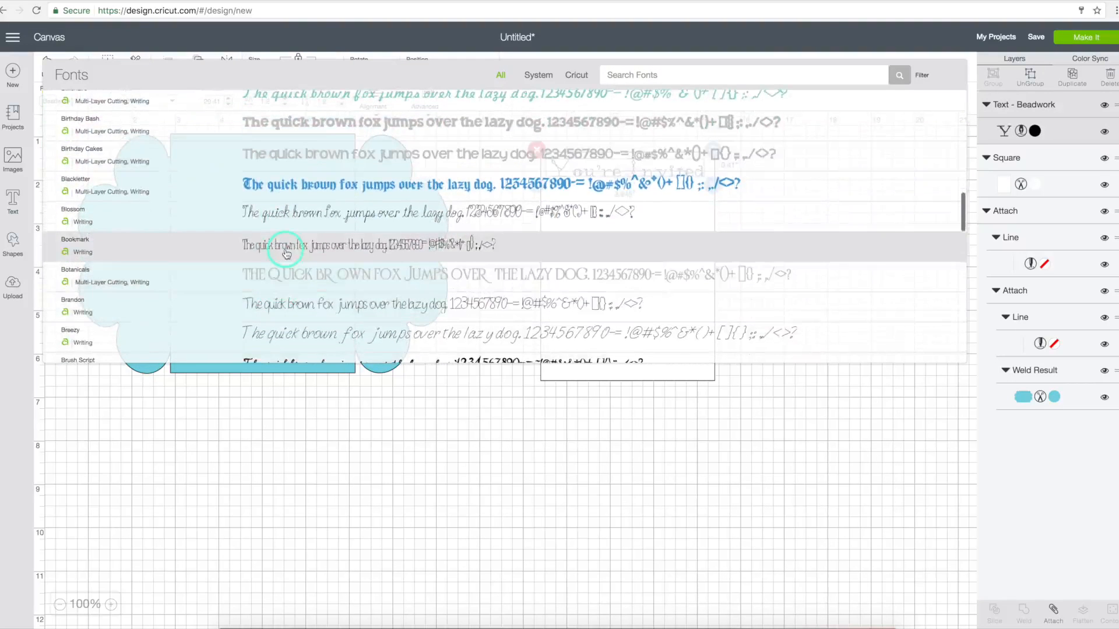
left_click(285, 252)
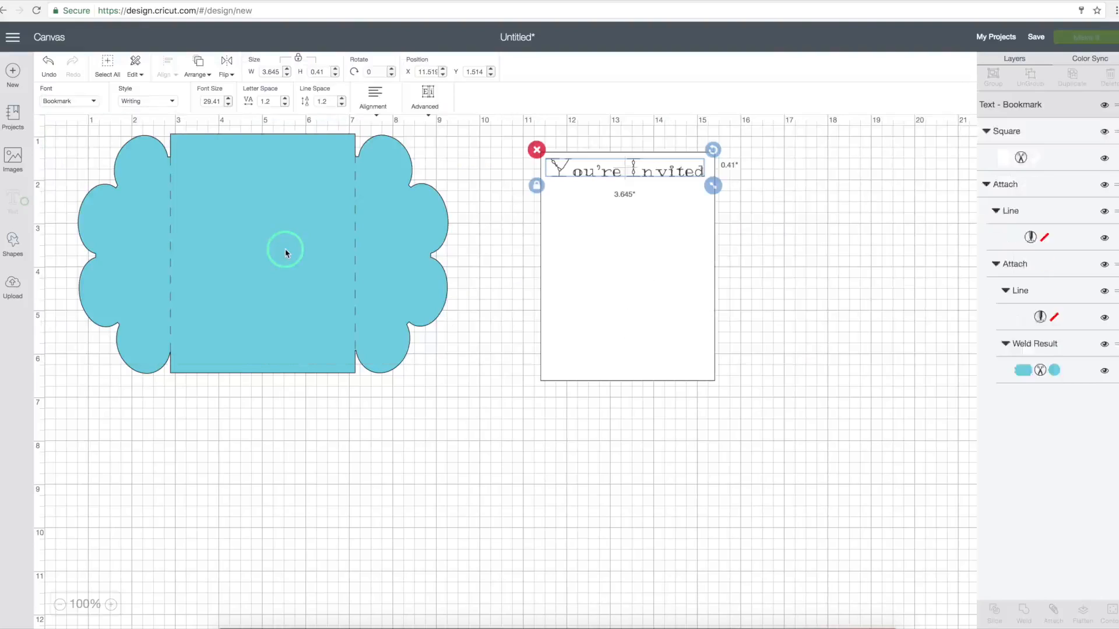
Unlock the proportions of "You're Invited", resize it to about 3.71 by 0.57 inches and place it at about X 11.56, Y 1.46
left_click_drag(660, 194, 712, 188)
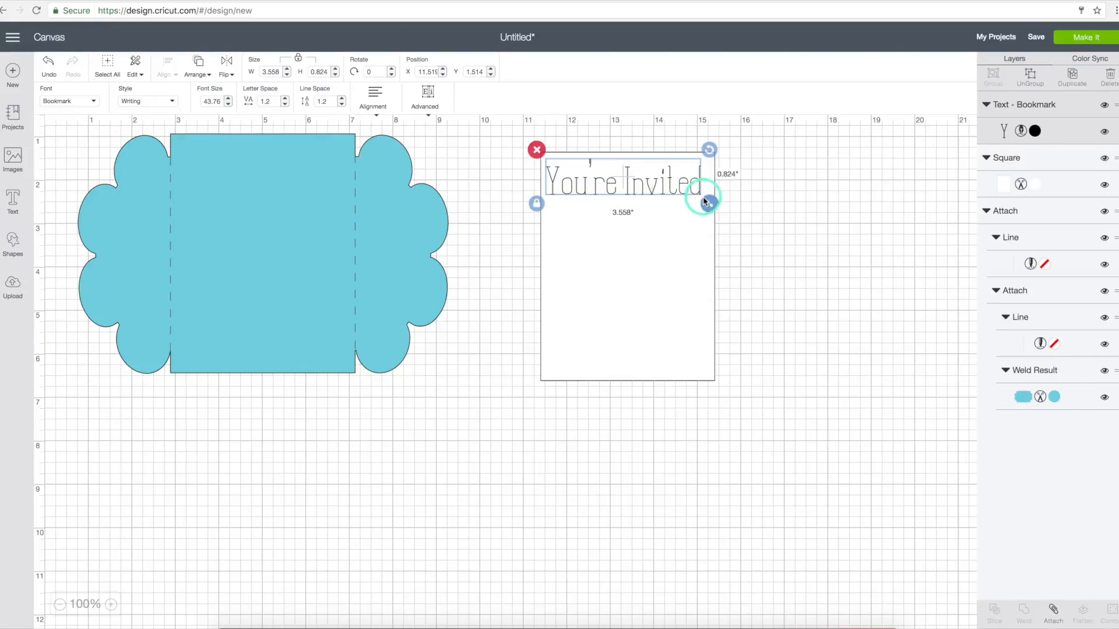
left_click(537, 206)
left_click_drag(710, 205, 716, 193)
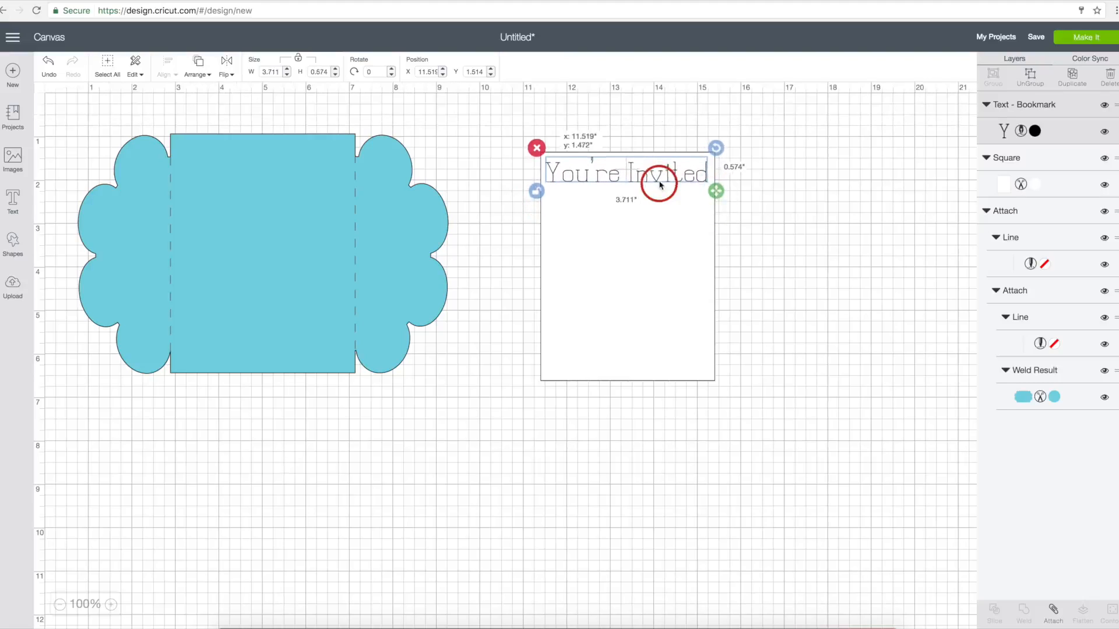
left_click(786, 273)
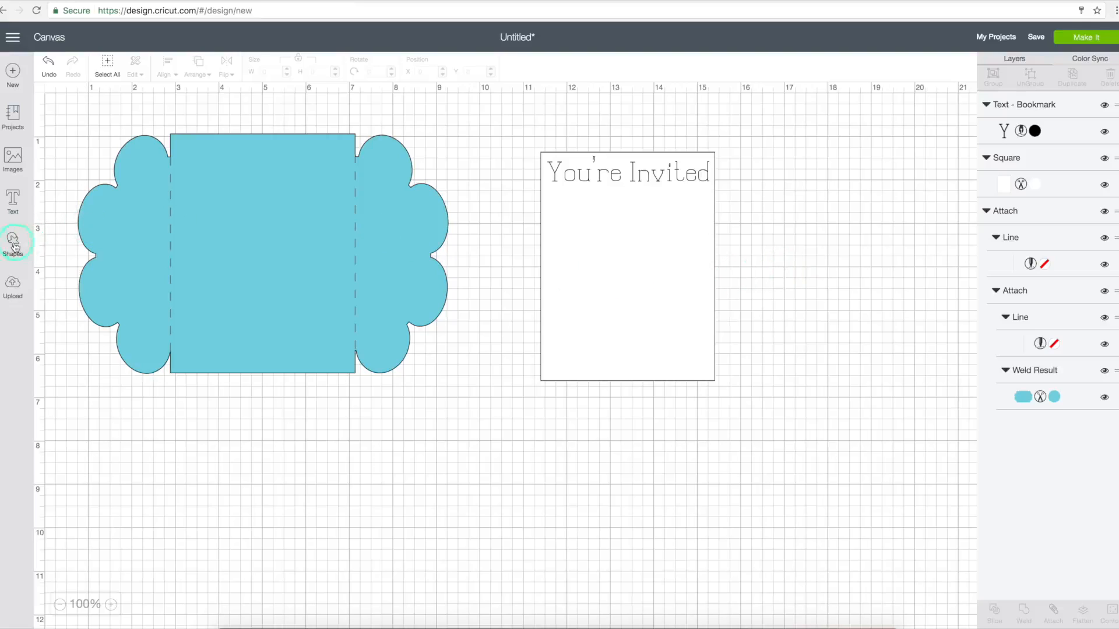
Add a second text on three lines reading "To a party", "August 3, 2017" and "2:00pm"
left_click(13, 201)
left_click(168, 548)
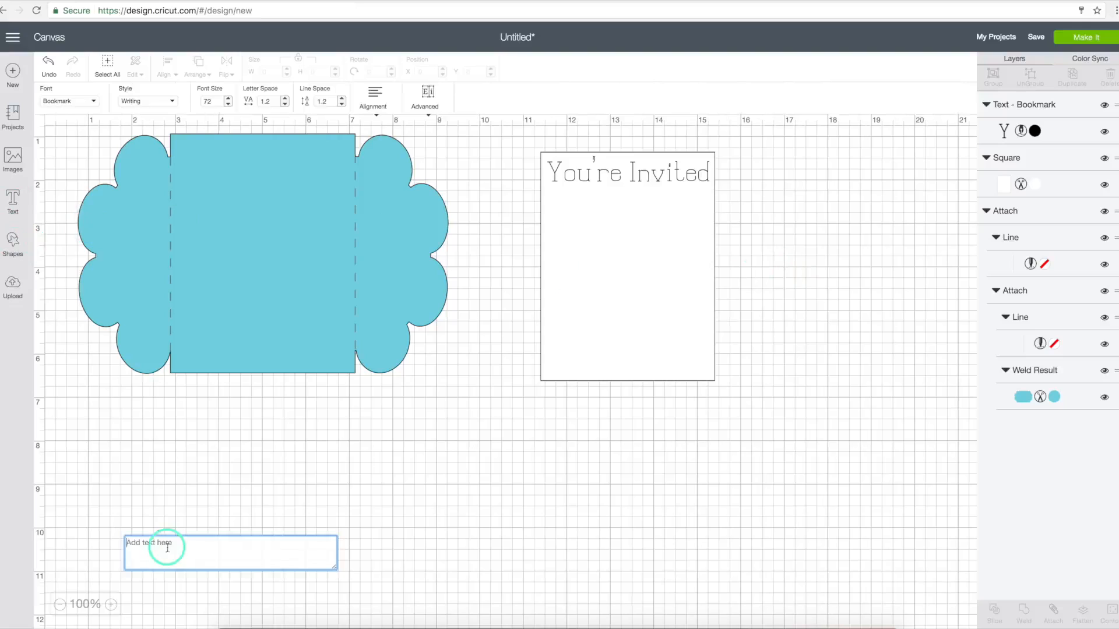
type("To")
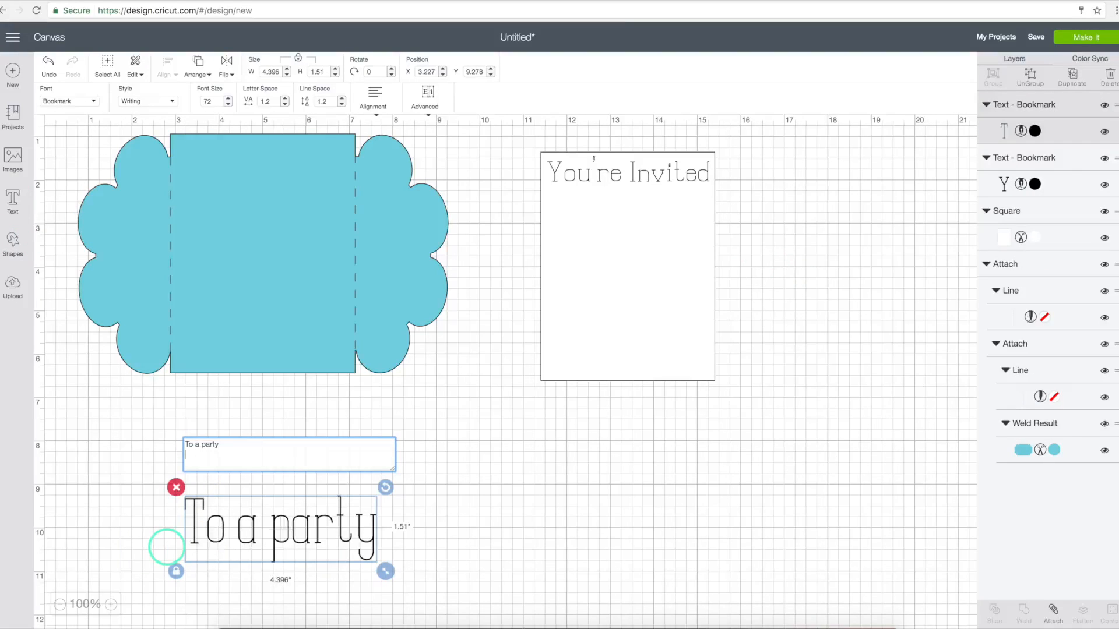
type("a party")
key("Return")
type("August")
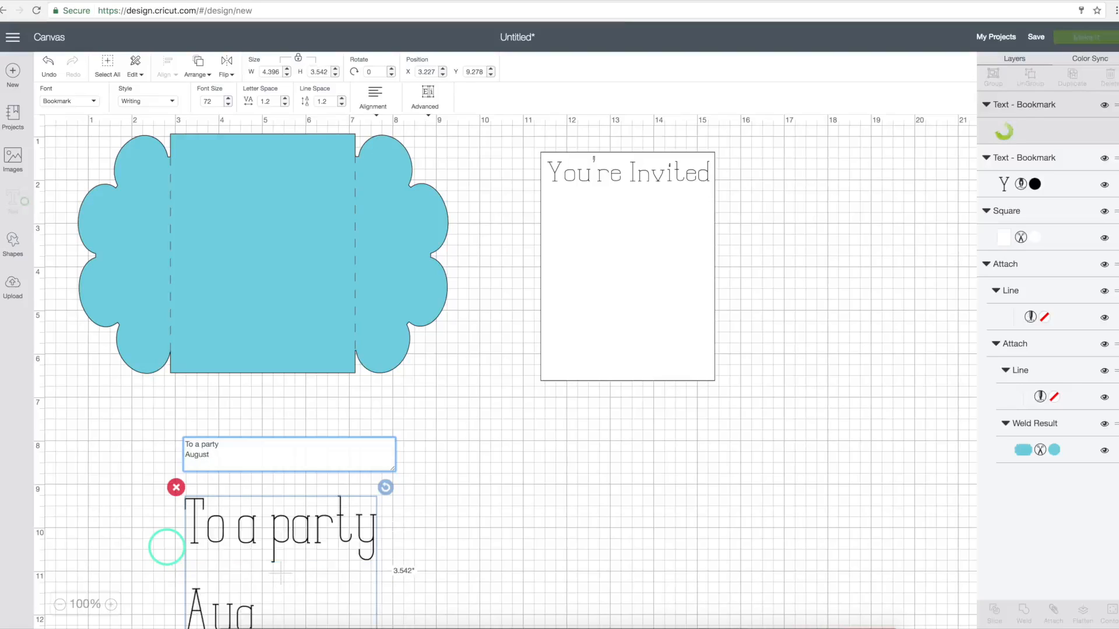
type(" 3rd")
key("BackSpace")
key("BackSpace")
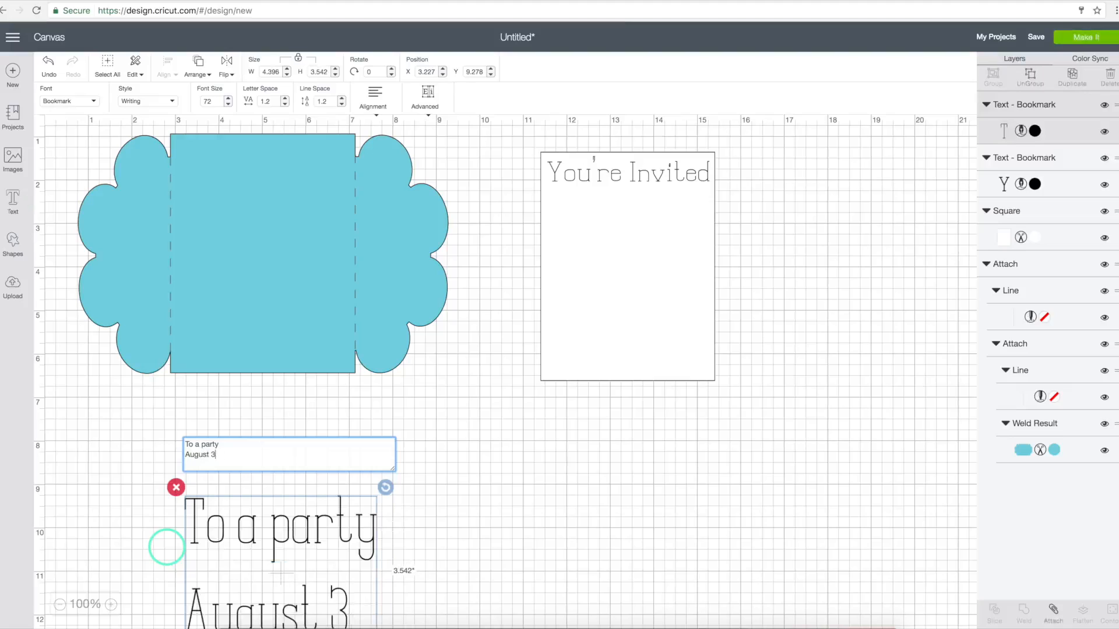
type(", 2017")
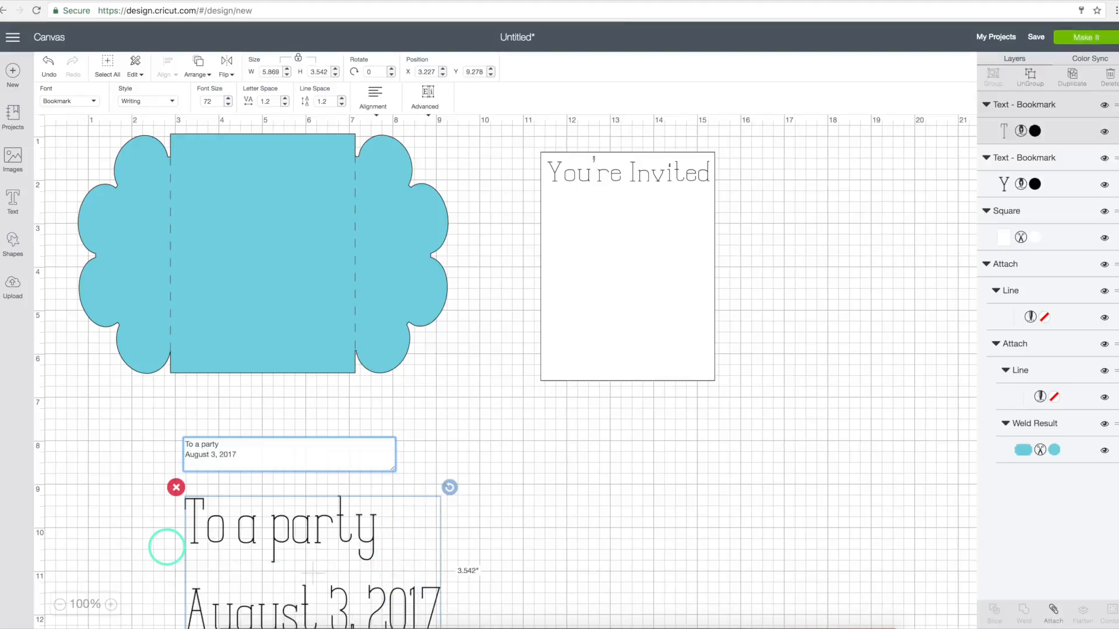
key("Return")
type("2")
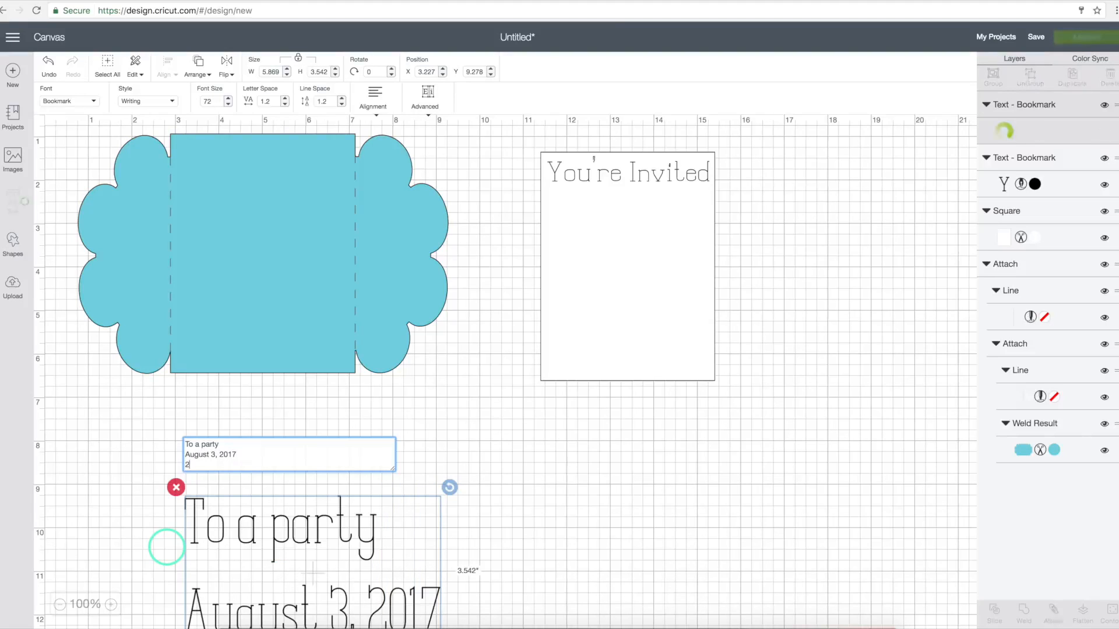
type(":00pm")
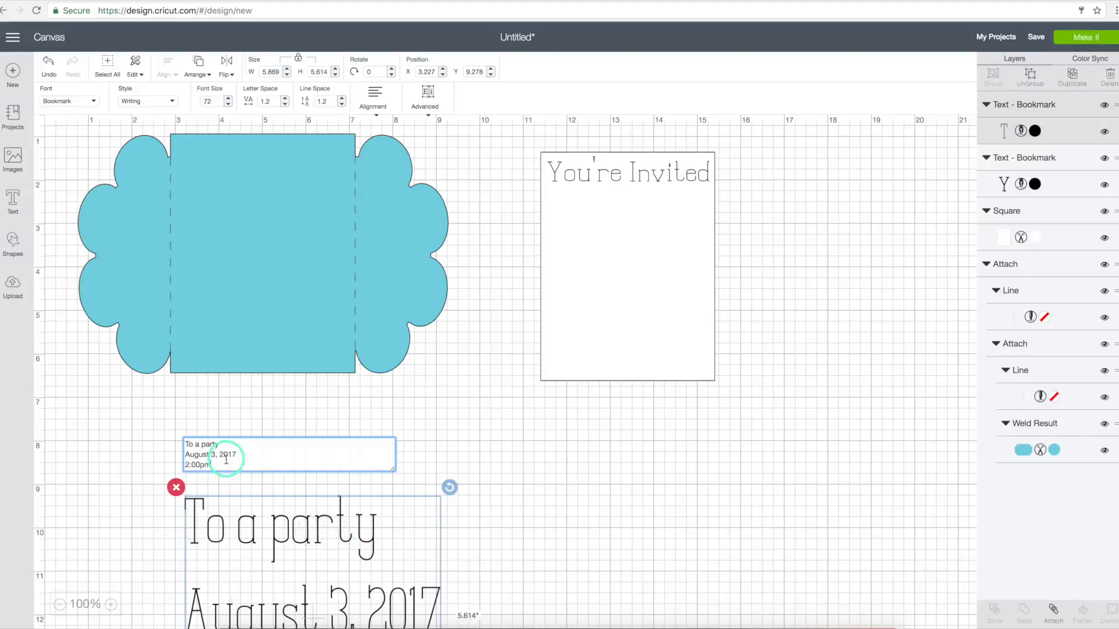
Move the party details text below "You're Invited", at about X 11.46 and Y 2.43, and center-align its lines
left_click(257, 522)
left_click_drag(294, 507, 663, 237)
left_click(313, 536)
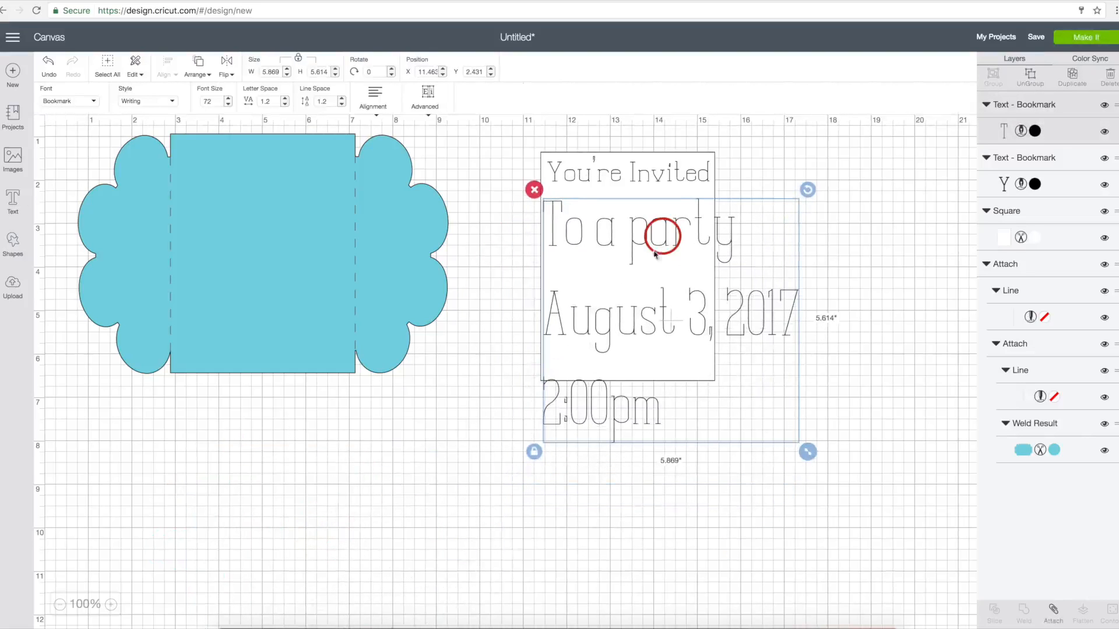
left_click(683, 408)
left_click(656, 417)
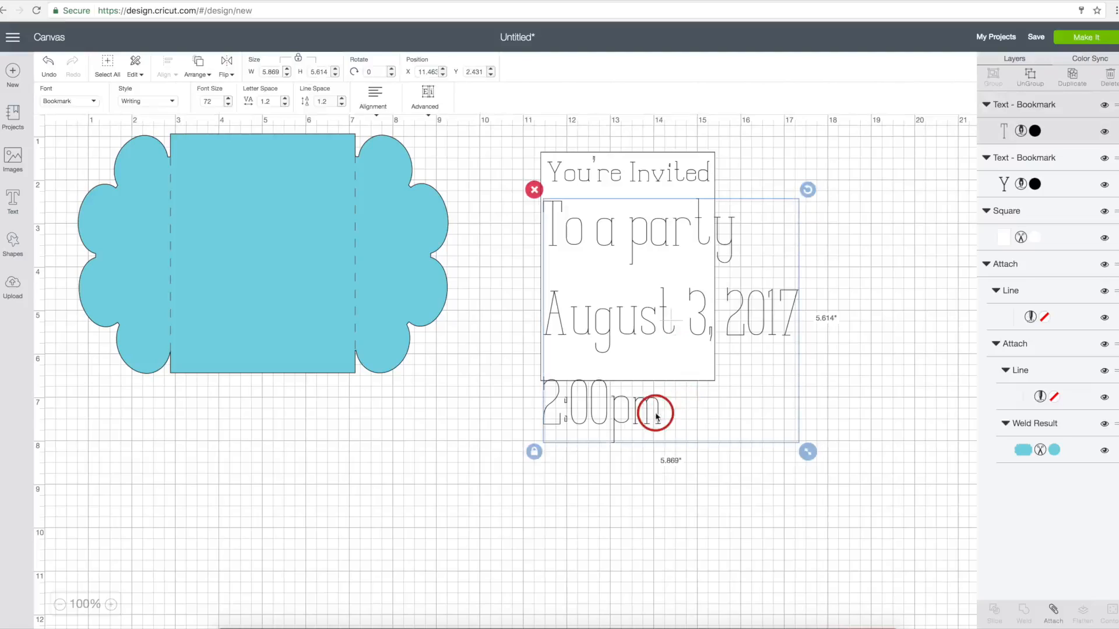
left_click(376, 108)
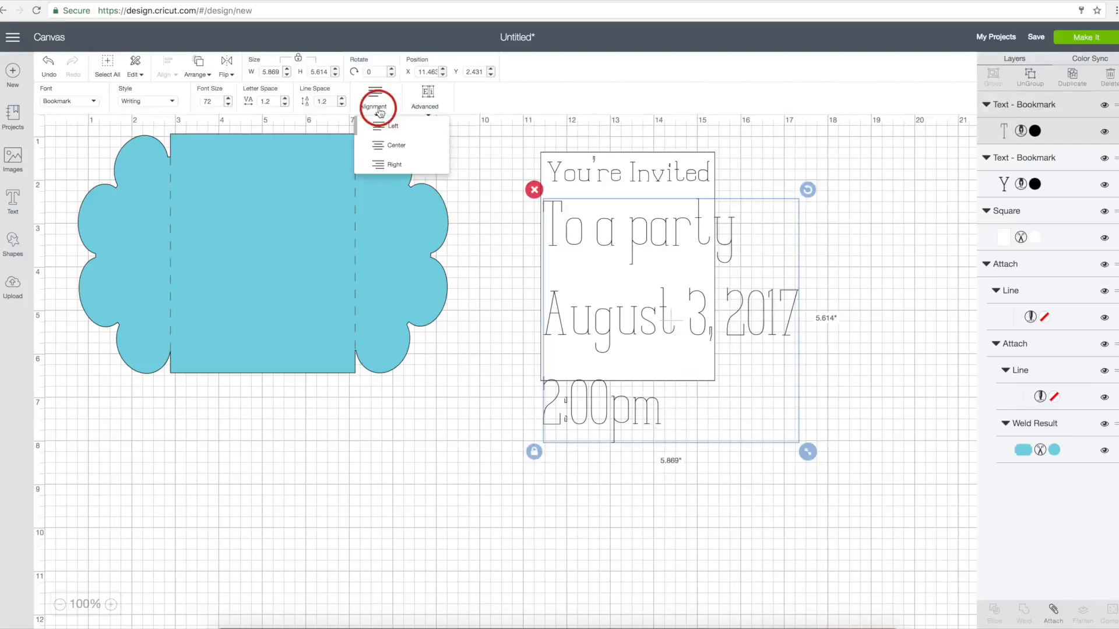
left_click(390, 145)
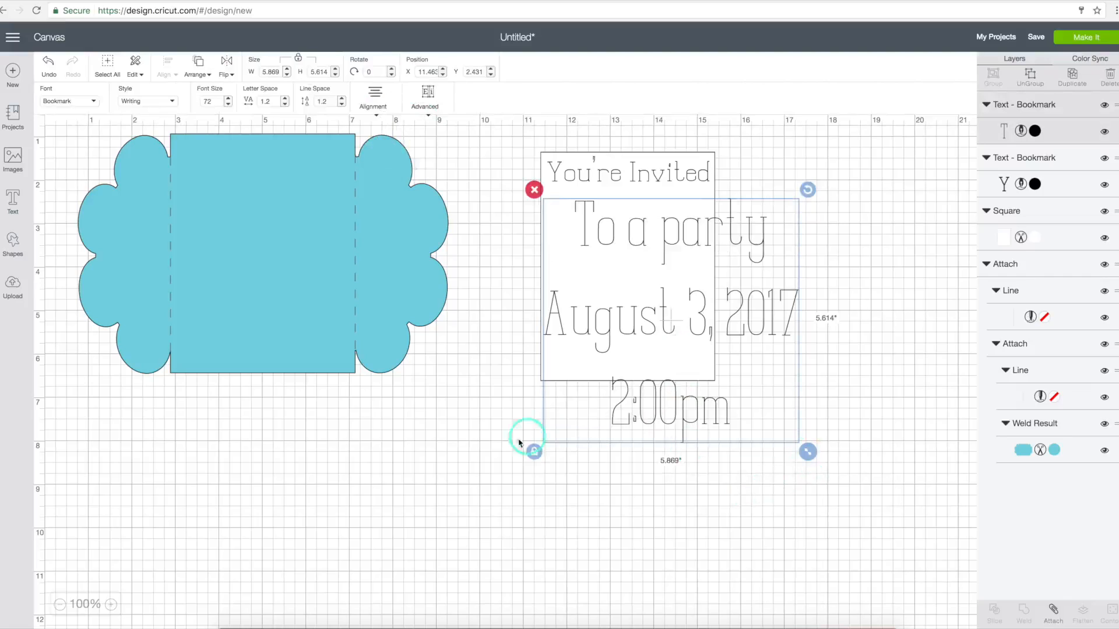
Unlock the party details text's proportions, shrink it to about 2.72 by 2.59 inches and place it inside the white rectangle below "You're Invited"
left_click(535, 453)
left_click_drag(808, 452, 673, 322)
left_click_drag(646, 262, 670, 259)
left_click_drag(695, 320, 692, 318)
left_click(775, 350)
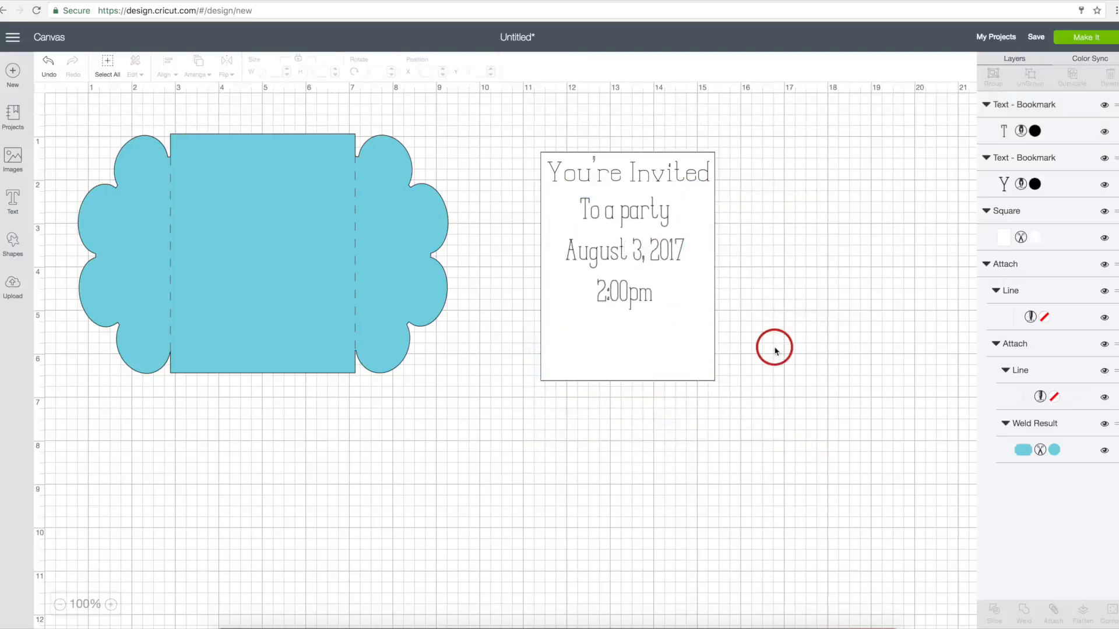
Reduce the line space of the party details text to -1.6
left_click(661, 242)
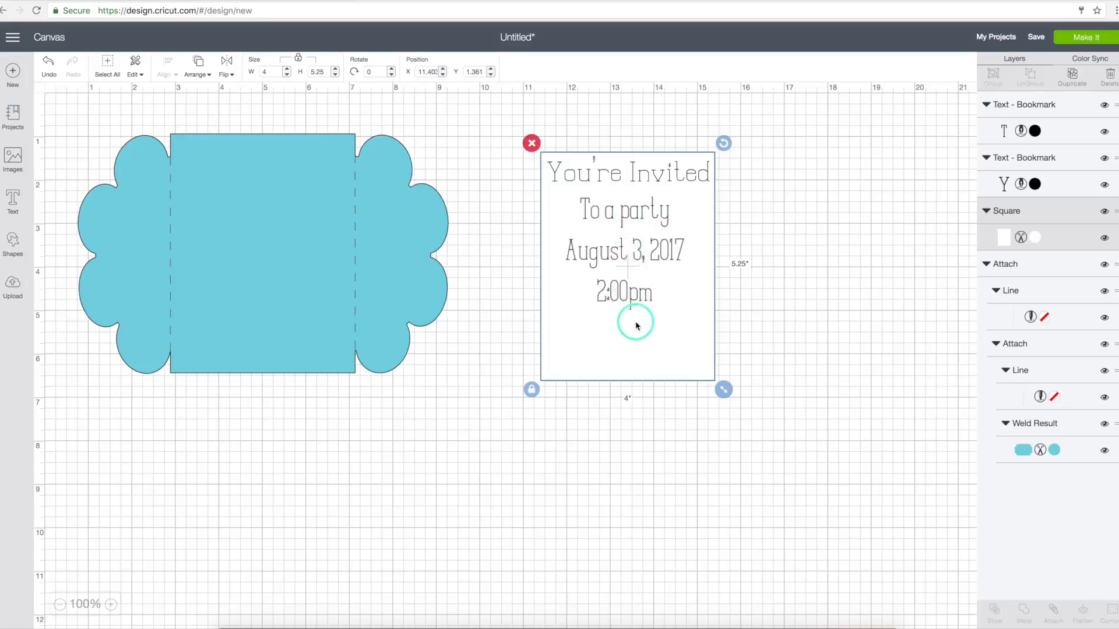
left_click(594, 260)
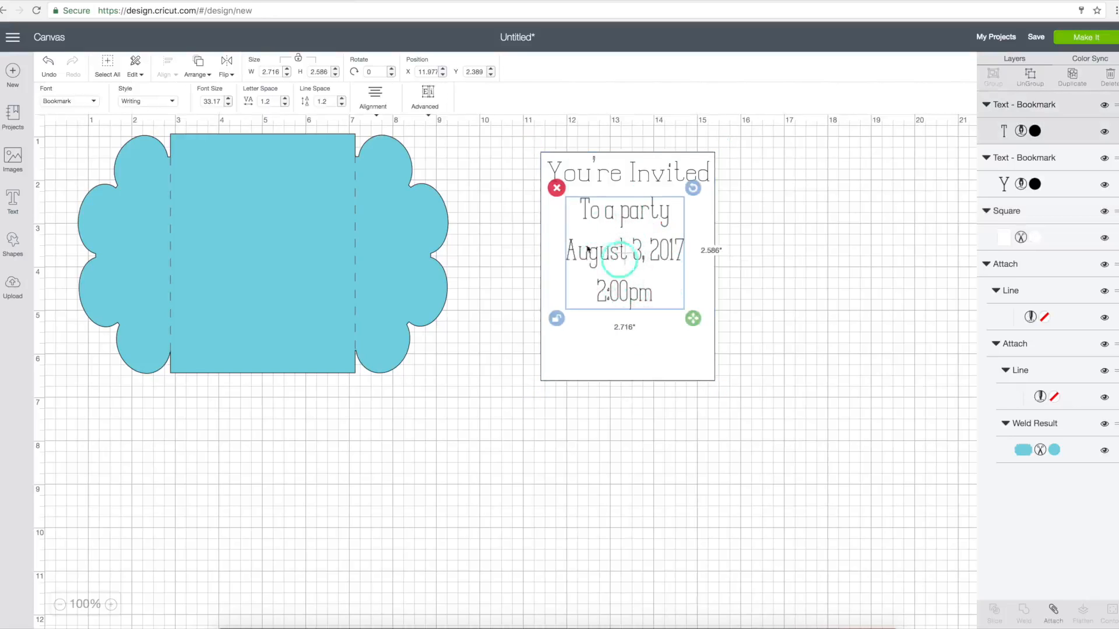
left_click(342, 105)
left_click(342, 105)
left_click(342, 106)
left_click(342, 105)
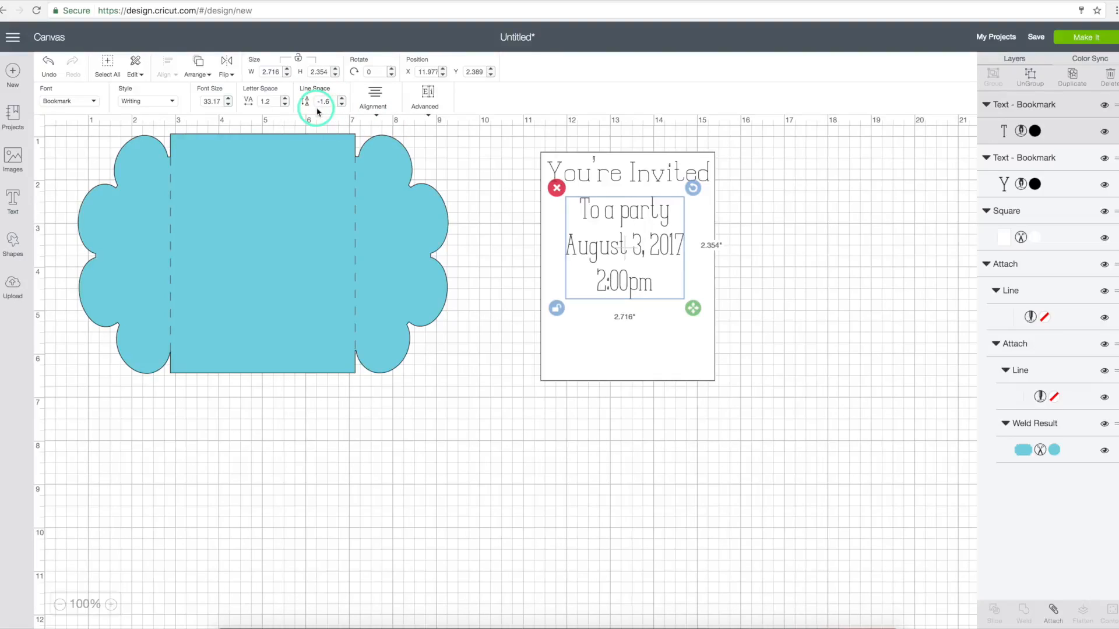
Set the letter space of the party details text to 2.5
left_click(285, 106)
left_click(285, 106)
left_click(285, 106)
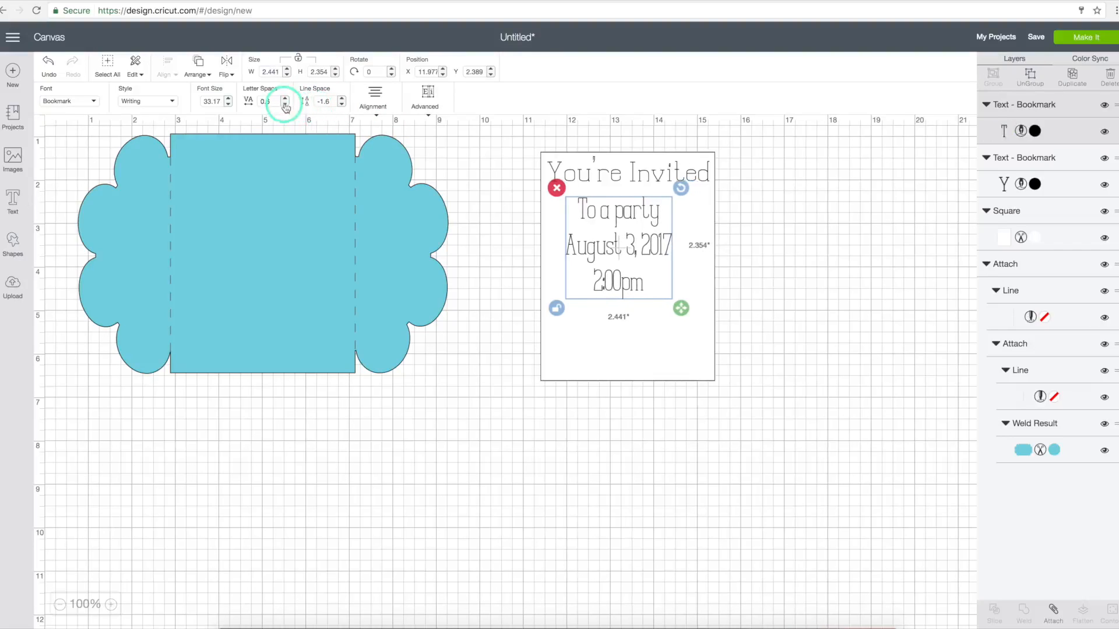
left_click(285, 99)
left_click(285, 99)
left_click(285, 100)
left_click(285, 99)
left_click(285, 99)
left_click(285, 99)
left_click(285, 99)
left_click(285, 101)
left_click(285, 100)
left_click(285, 100)
left_click(285, 100)
left_click(285, 100)
left_click(285, 100)
Shift the party details text back over the white rectangle and center the two horizontally
left_click_drag(610, 257, 599, 256)
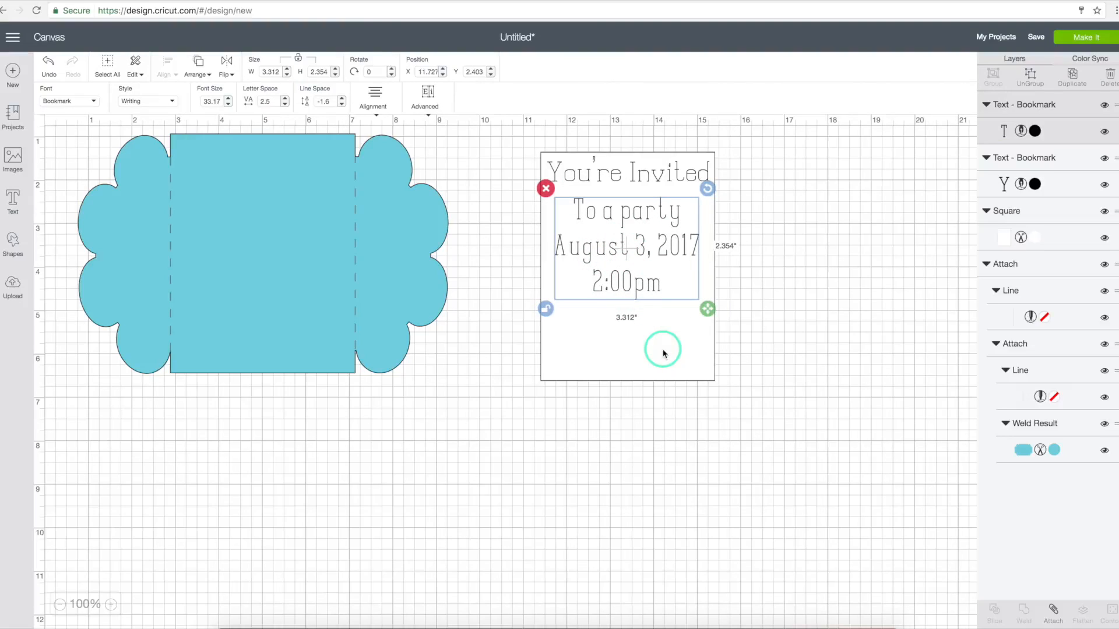
left_click(664, 371, "shift")
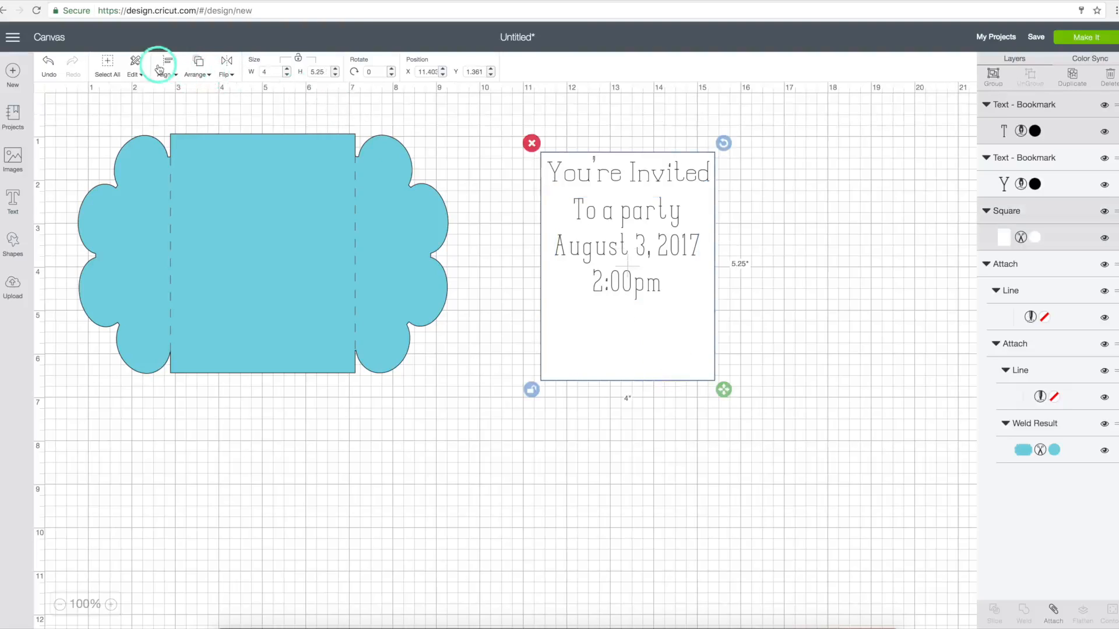
left_click(158, 69)
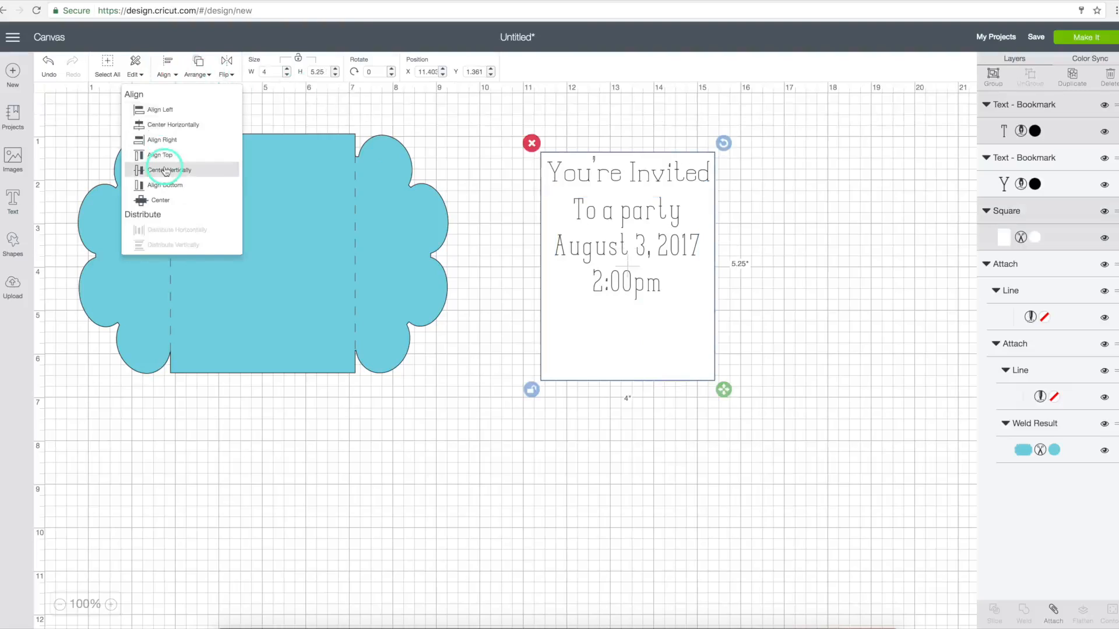
left_click(165, 124)
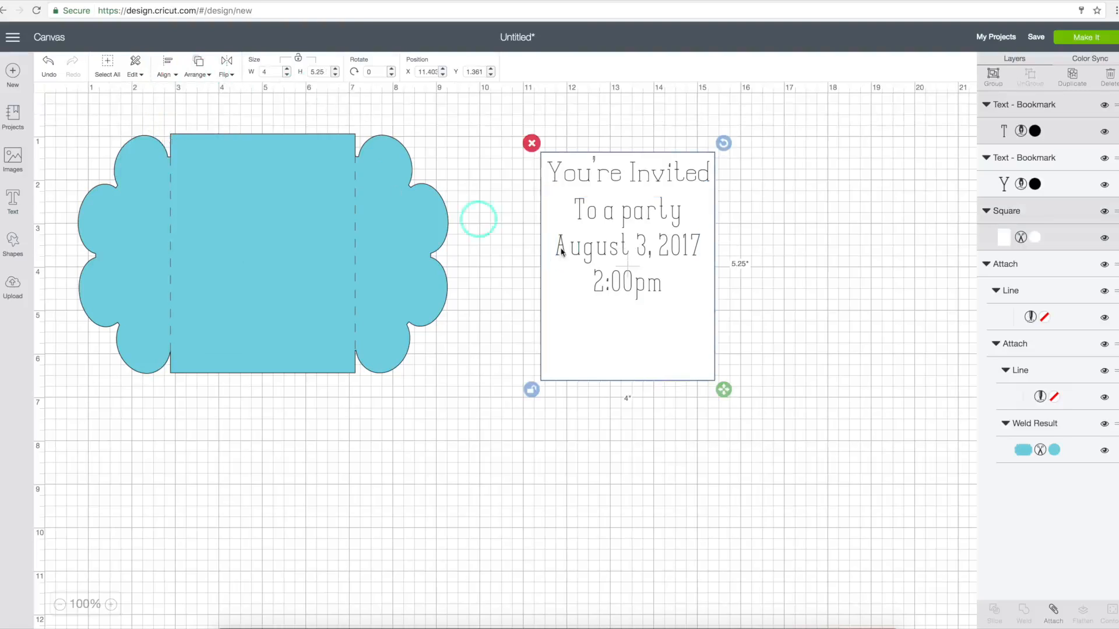
left_click(807, 343)
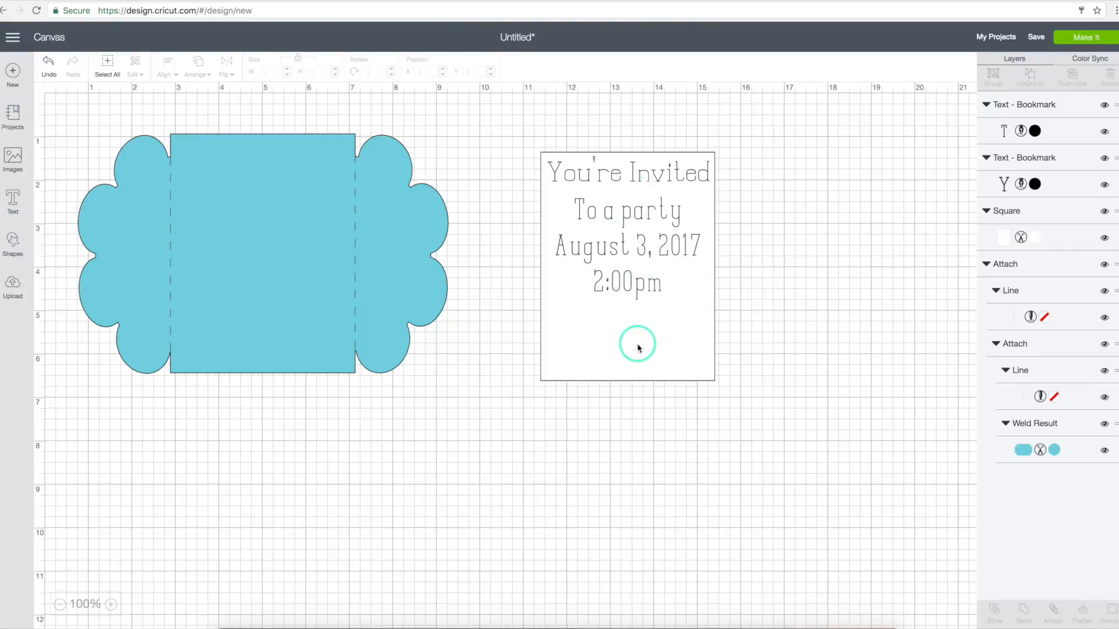
Preview how the project is laid out on the mats and return to the canvas
left_click(1086, 39)
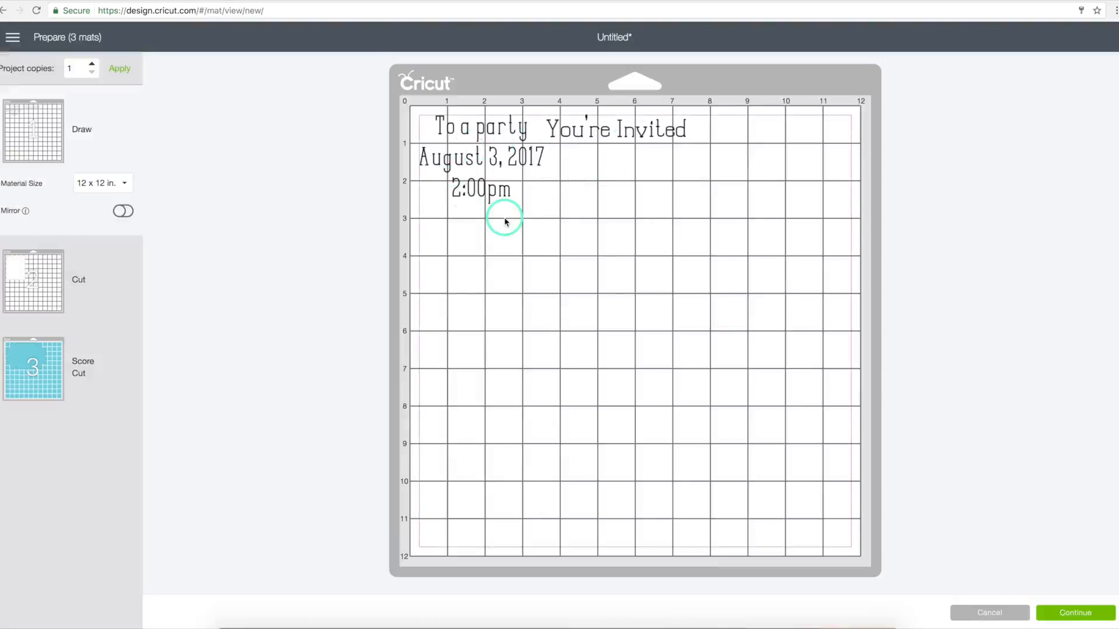
left_click(4, 10)
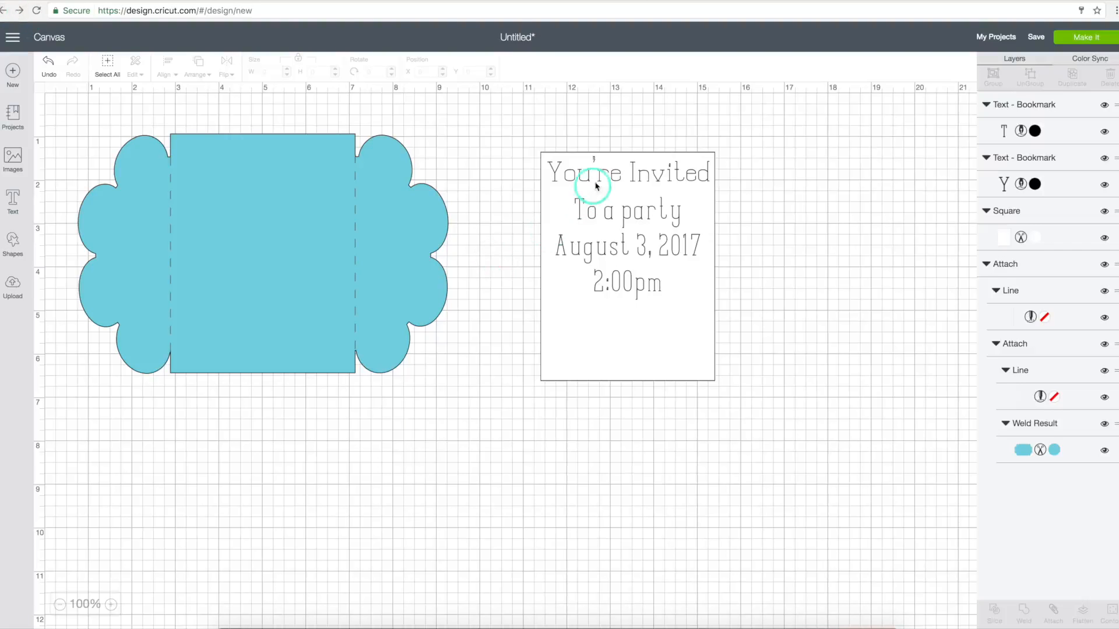
Attach both text layers to the white rectangle and send the project to the mat preview
left_click(600, 176)
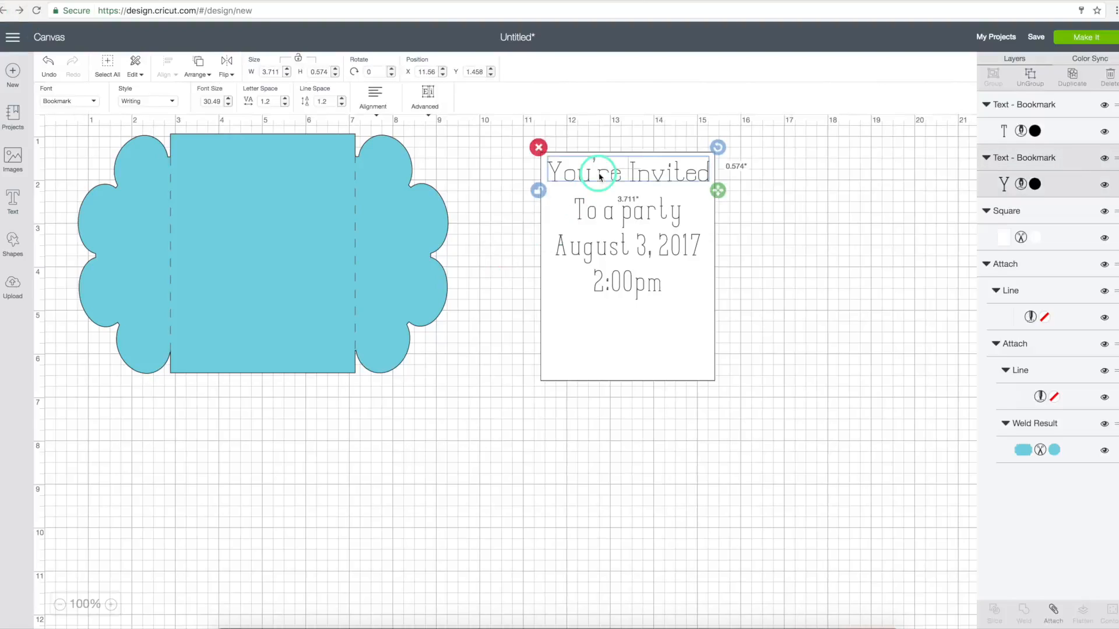
left_click(610, 212, "shift")
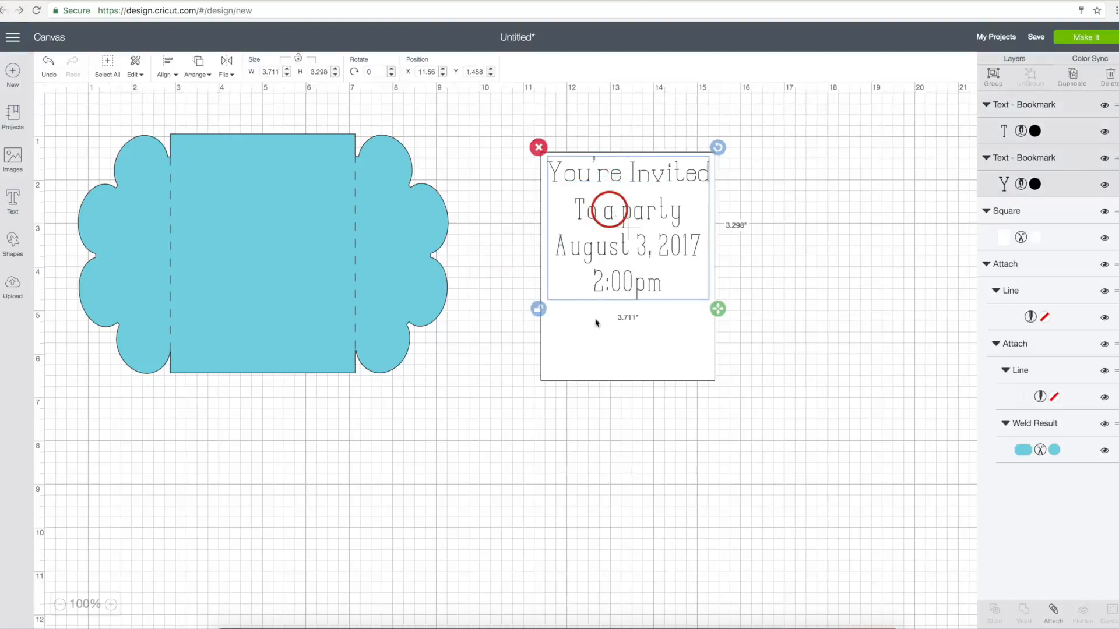
left_click(592, 343, "shift")
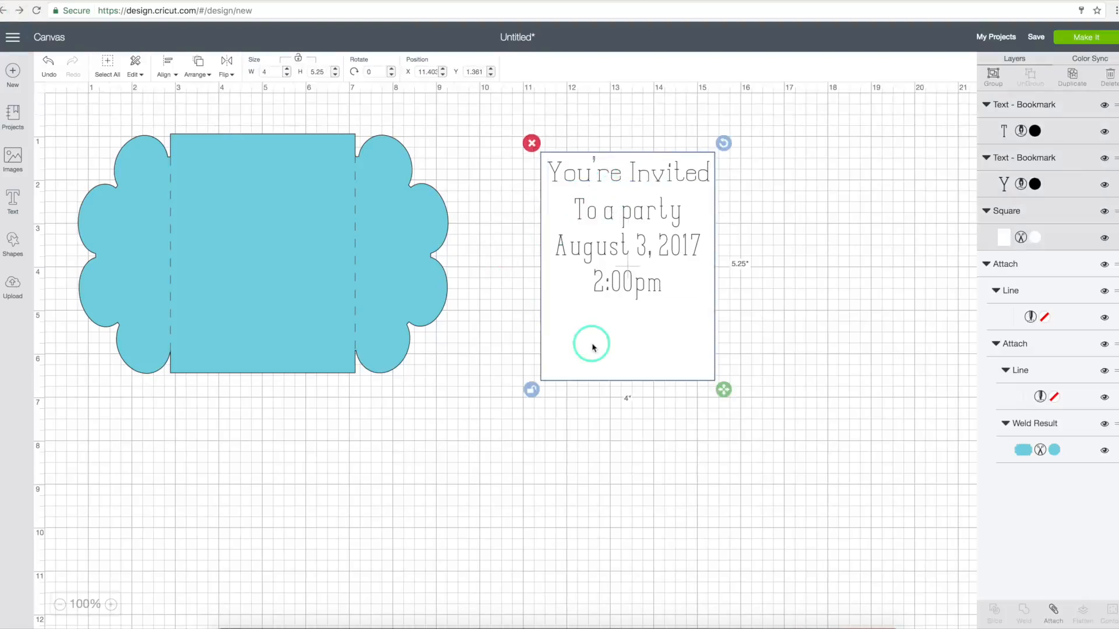
left_click(1055, 613)
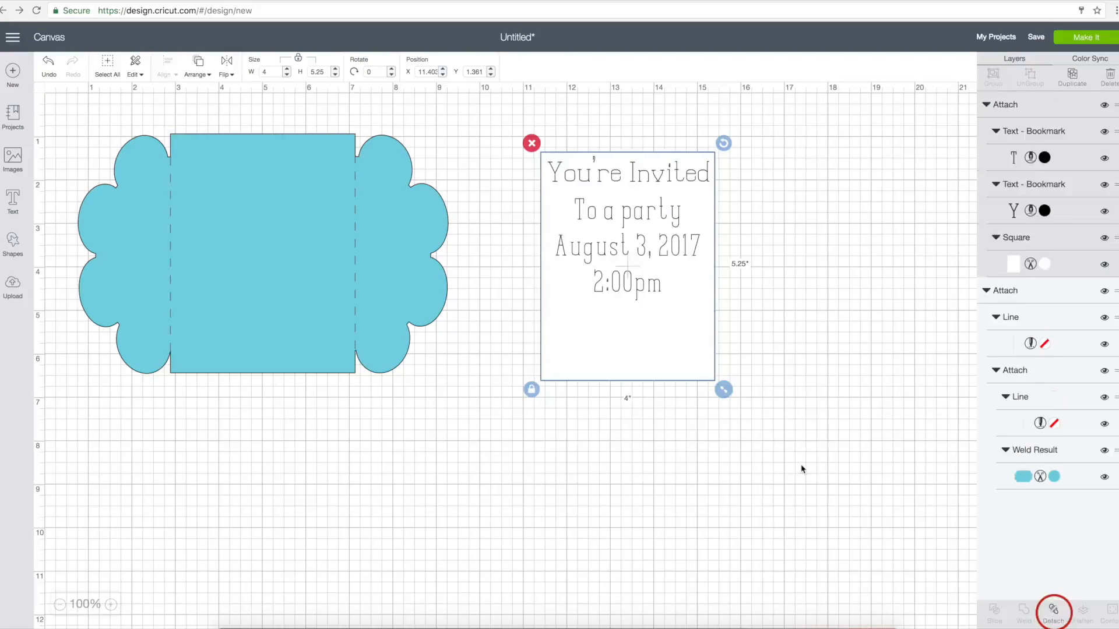
left_click(1075, 38)
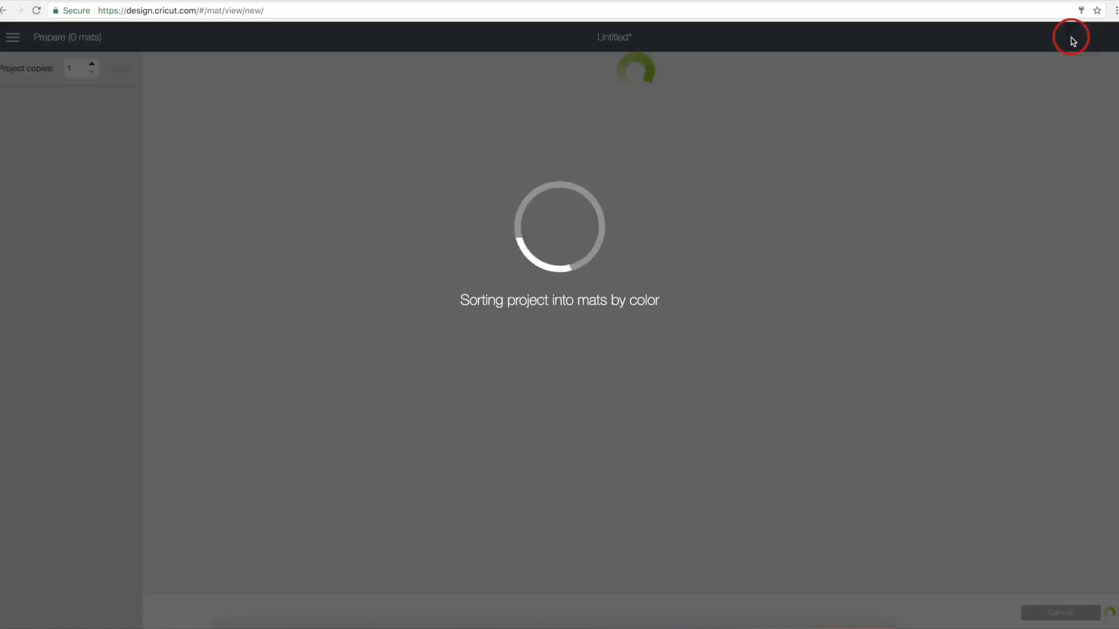